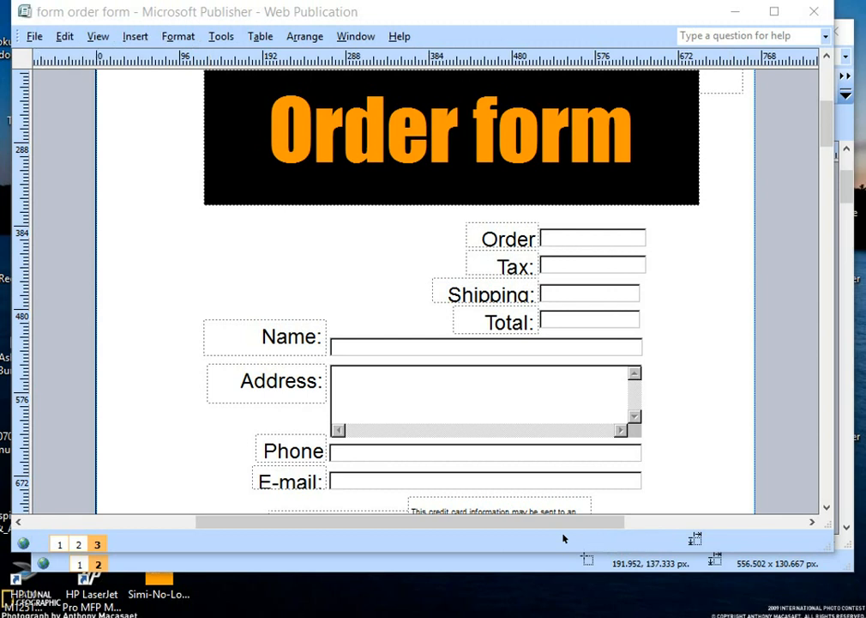
# - Open the Windows list of all installed apps
pyautogui.press('super')
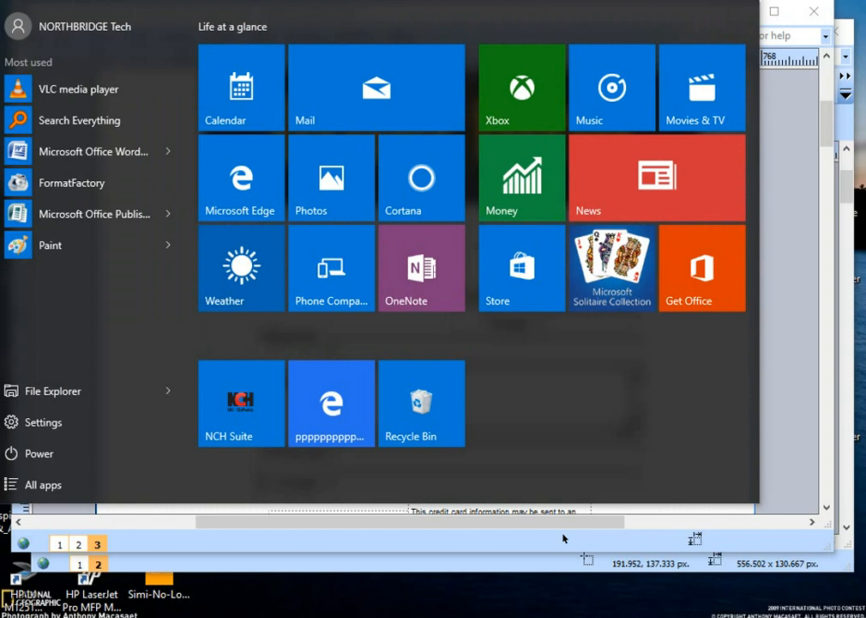
pyautogui.press('Down')
pyautogui.press('Down')
pyautogui.press('Down')
pyautogui.press('Down')
pyautogui.press('Down')
pyautogui.press('Down')
pyautogui.press('Down')
pyautogui.press('Down')
pyautogui.press('Down')
pyautogui.press('Down')
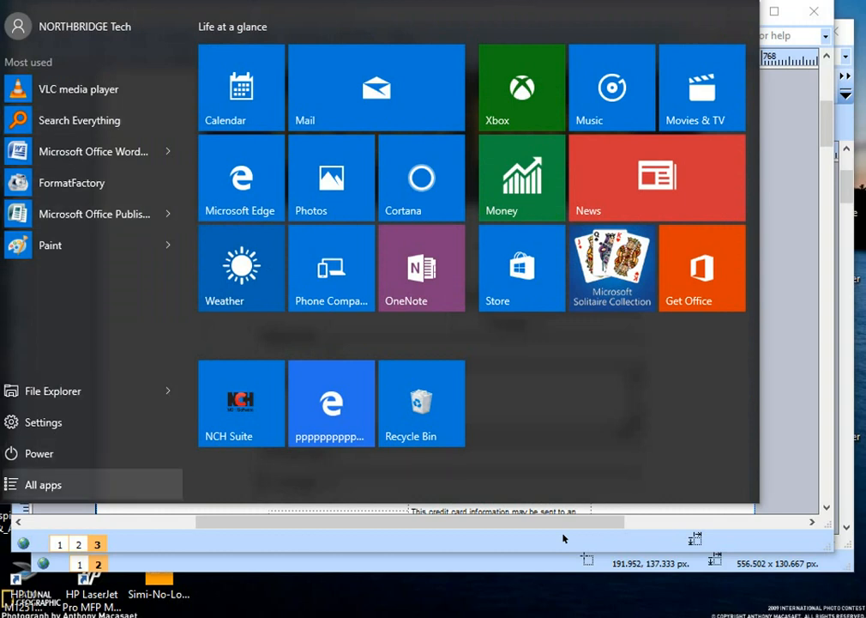
pyautogui.press('Return')
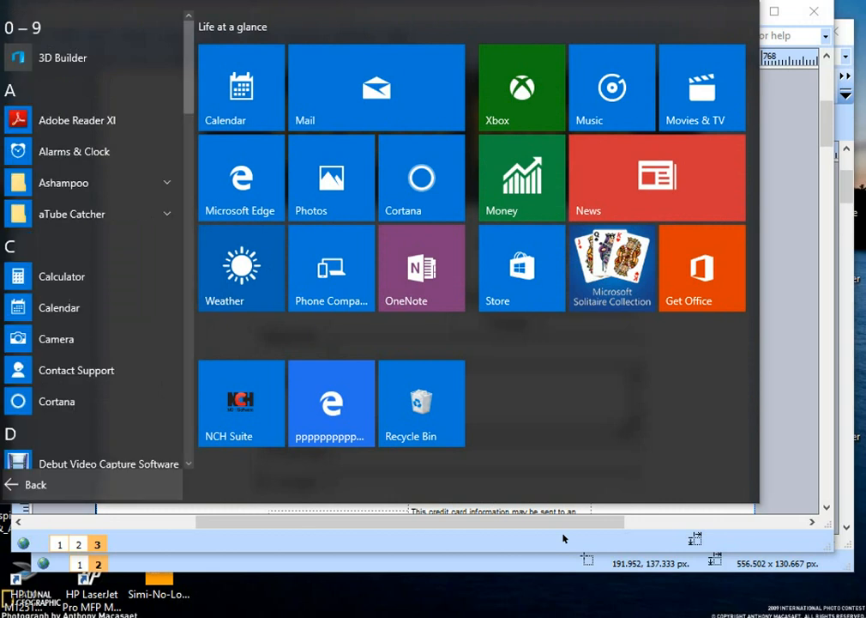
# - Find the Microsoft Office folder in the all-apps list and expand it
pyautogui.press('Down')
pyautogui.press('Down')
pyautogui.press('Down')
pyautogui.press('Down')
pyautogui.press('Down')
pyautogui.press('Down')
pyautogui.press('Down')
pyautogui.press('Down')
pyautogui.press('Down')
pyautogui.press('Down')
pyautogui.press('Down')
pyautogui.press('Down')
pyautogui.press('Down')
pyautogui.press('Down')
pyautogui.press('Down')
pyautogui.press('Down')
pyautogui.press('Down')
pyautogui.press('Down')
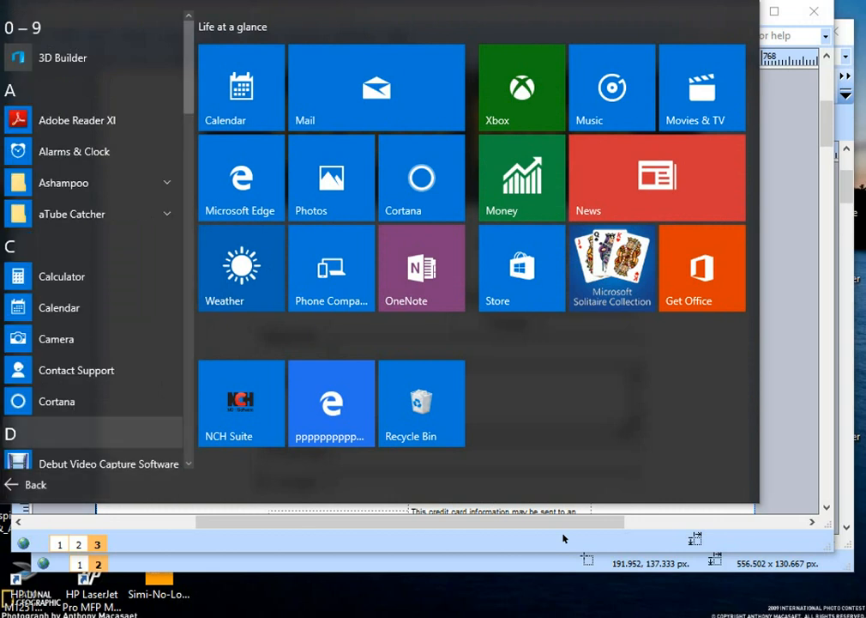
pyautogui.press('Down')
pyautogui.press('Down')
pyautogui.press('Down')
pyautogui.press('Down')
pyautogui.press('Down')
pyautogui.press('Down')
pyautogui.press('Down')
pyautogui.press('Down')
pyautogui.press('Down')
pyautogui.press('Down')
pyautogui.press('Down')
pyautogui.press('Down')
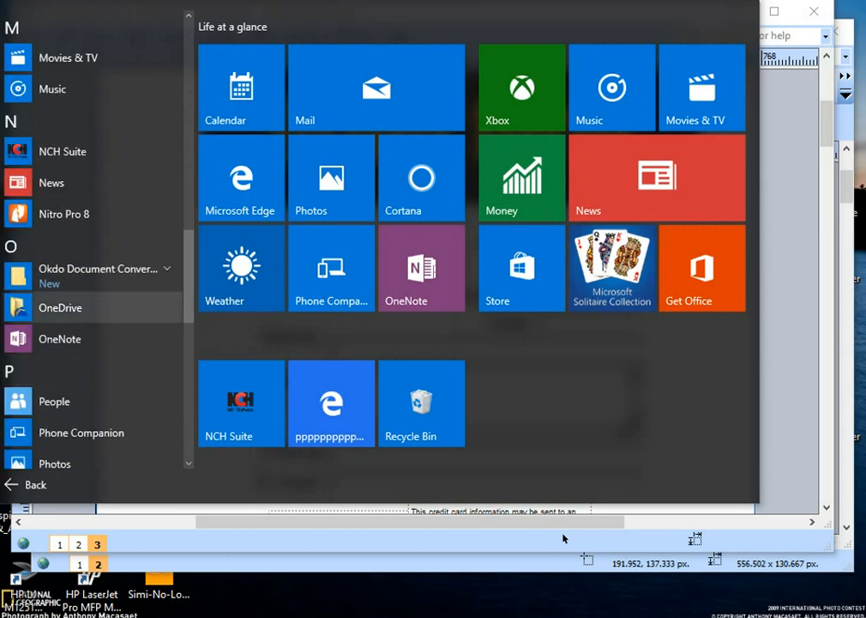
pyautogui.press('Up')
pyautogui.press('Up')
pyautogui.press('Up')
pyautogui.press('Up')
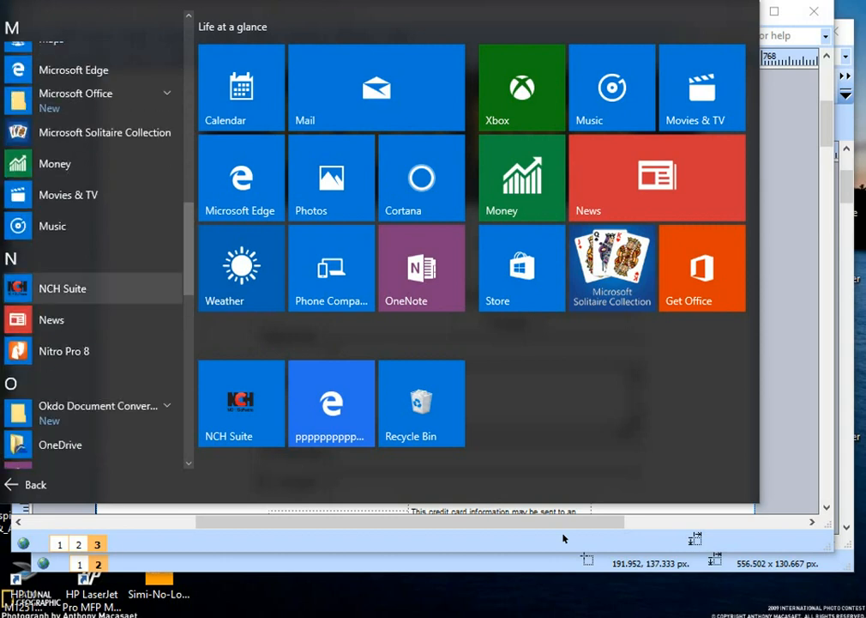
pyautogui.press('Up')
pyautogui.press('Up')
pyautogui.press('Up')
pyautogui.press('Up')
pyautogui.press('Up')
pyautogui.press('Return')
# - Launch Microsoft Office Publisher 2007 from the expanded Microsoft Office folder
pyautogui.press('Down')
pyautogui.press('Down')
pyautogui.press('Down')
pyautogui.press('Down')
pyautogui.press('Down')
pyautogui.press('Down')
pyautogui.press('Down')
pyautogui.press('Down')
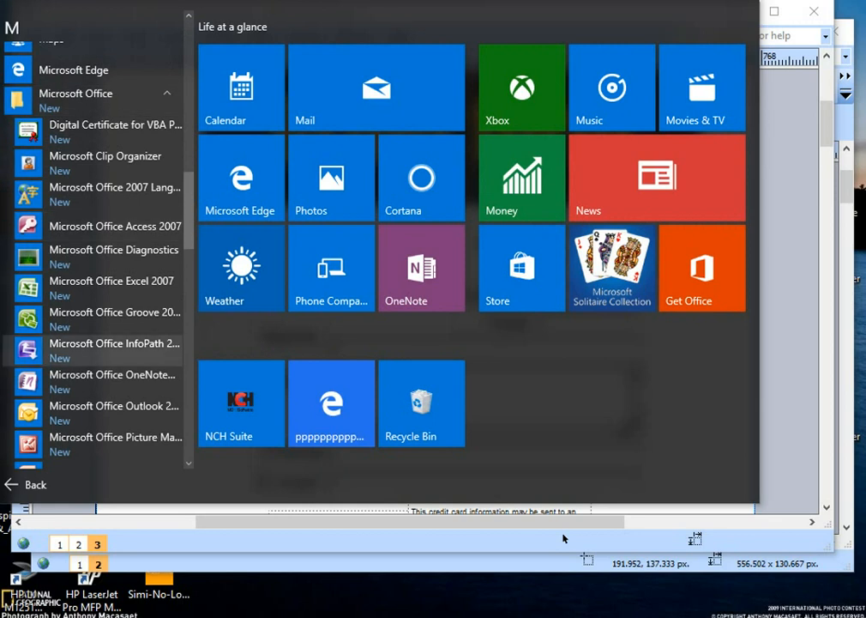
pyautogui.press('Down')
pyautogui.press('Down')
pyautogui.press('Down')
pyautogui.press('Down')
pyautogui.press('Down')
pyautogui.press('Down')
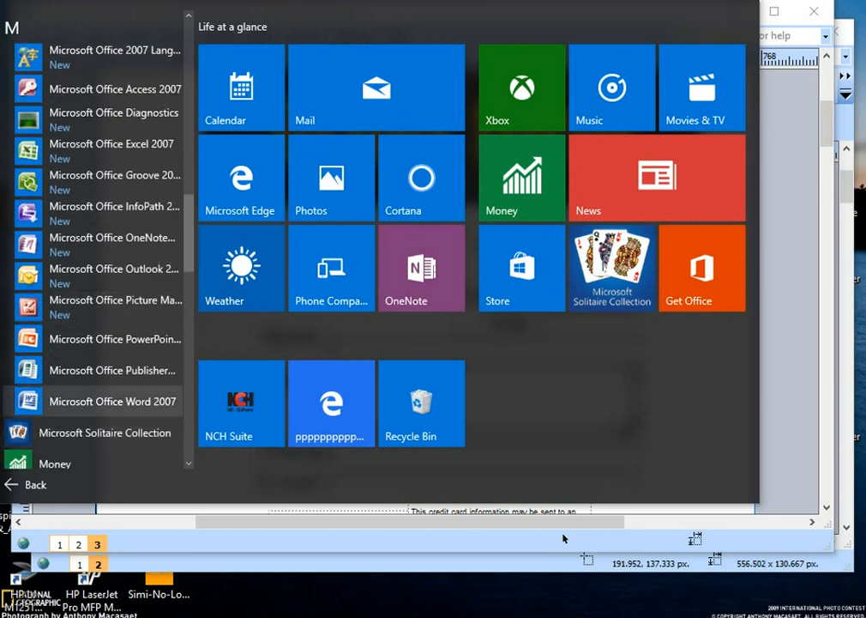
pyautogui.press('Down')
pyautogui.press('Up')
pyautogui.press('Up')
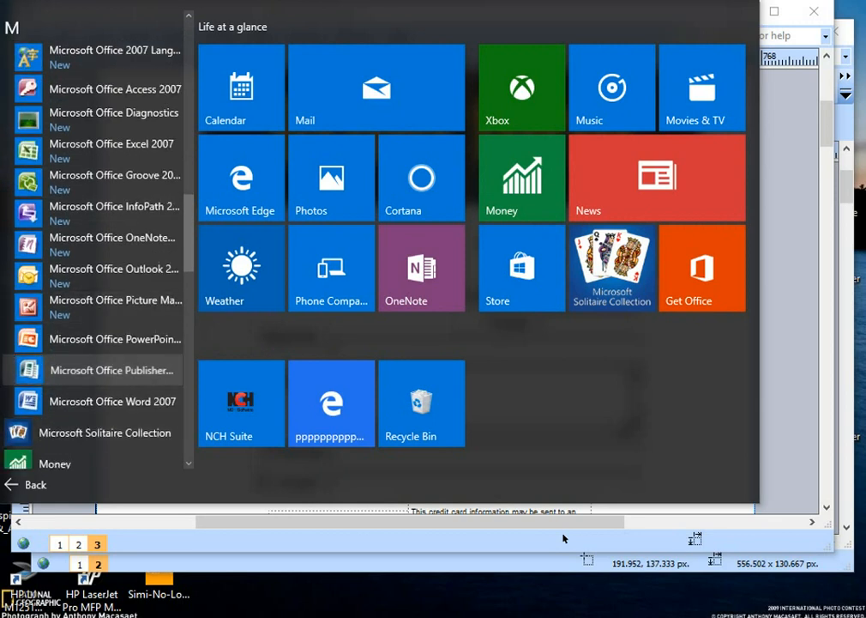
pyautogui.click(129, 376)
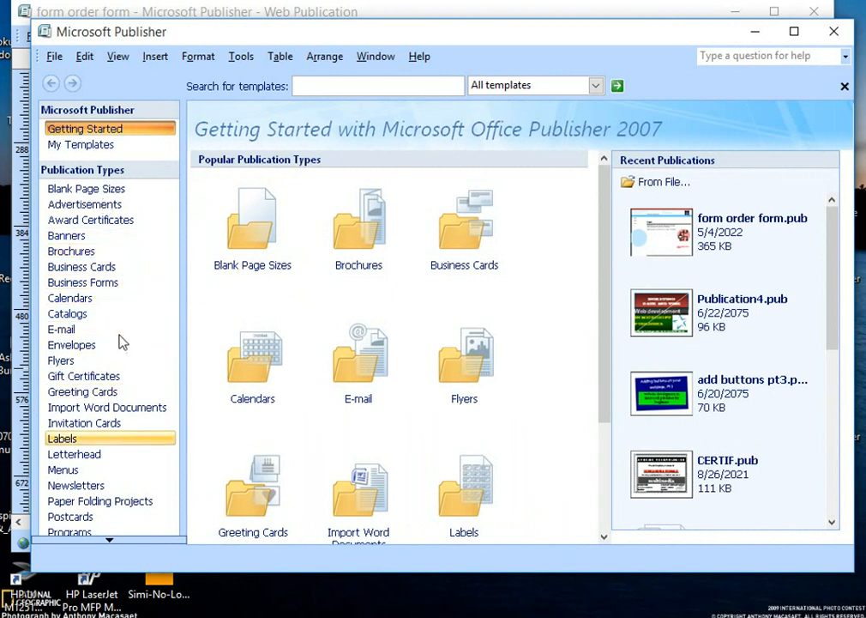
# - Show the Web Sites templates among the publication types
pyautogui.scroll(-2, 122, 342)
pyautogui.scroll(-1, 122, 342)
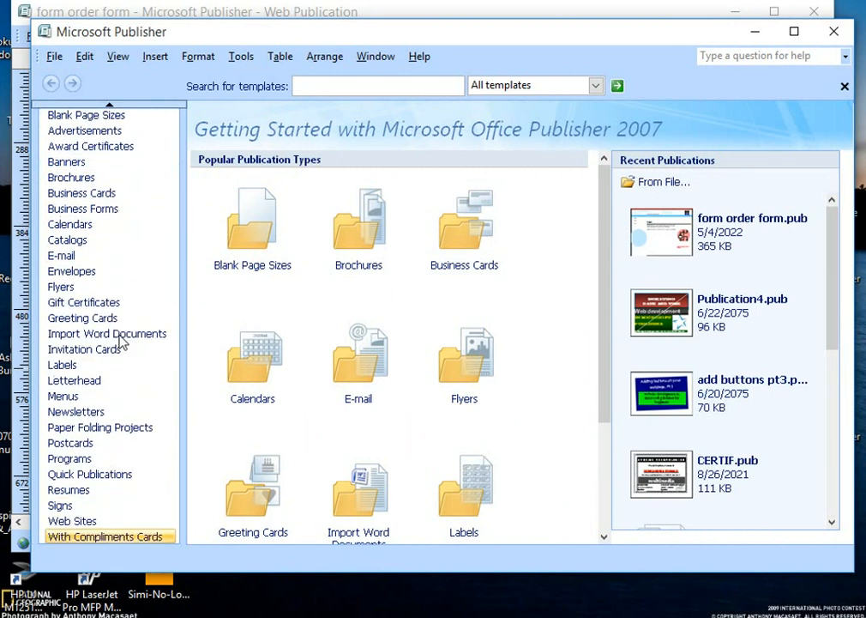
pyautogui.click(105, 523)
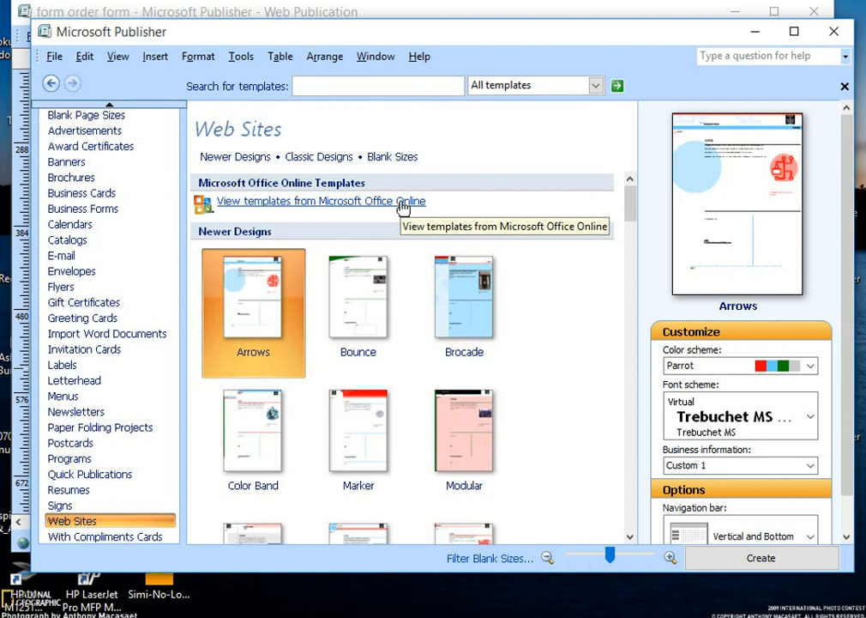
# - Choose the Waves web site template from the classic designs and set the color scheme to Pebbles
pyautogui.scroll(-3, 412, 415)
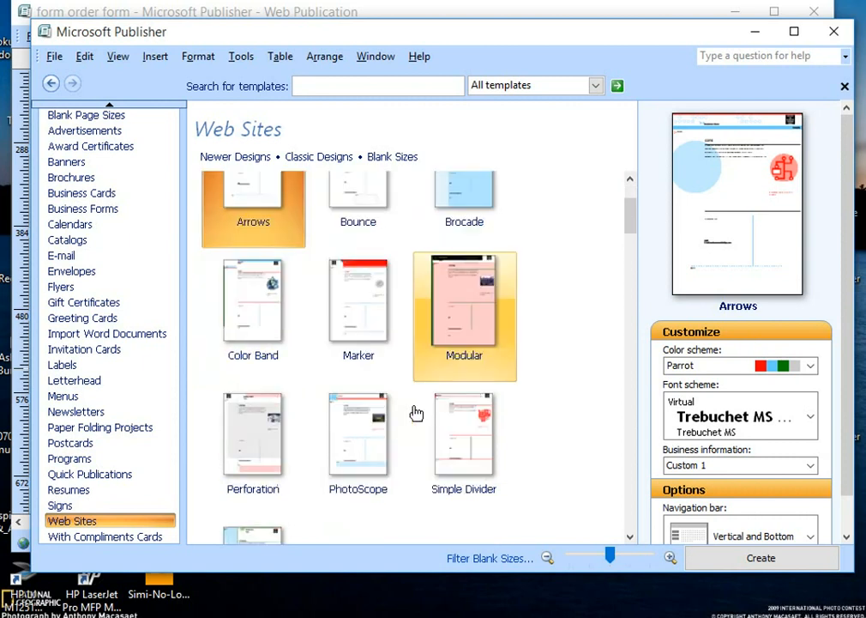
pyautogui.scroll(-10, 415, 413)
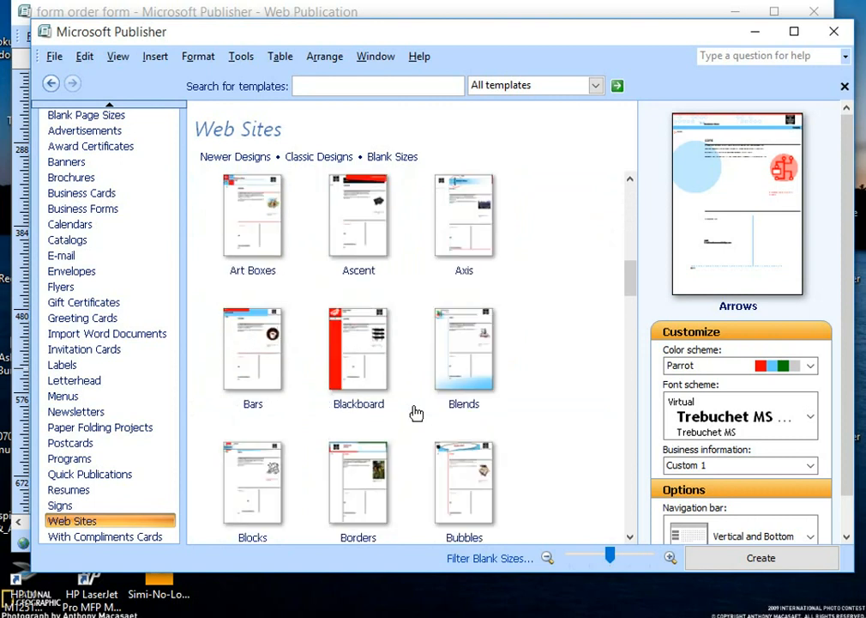
pyautogui.scroll(-10, 416, 413)
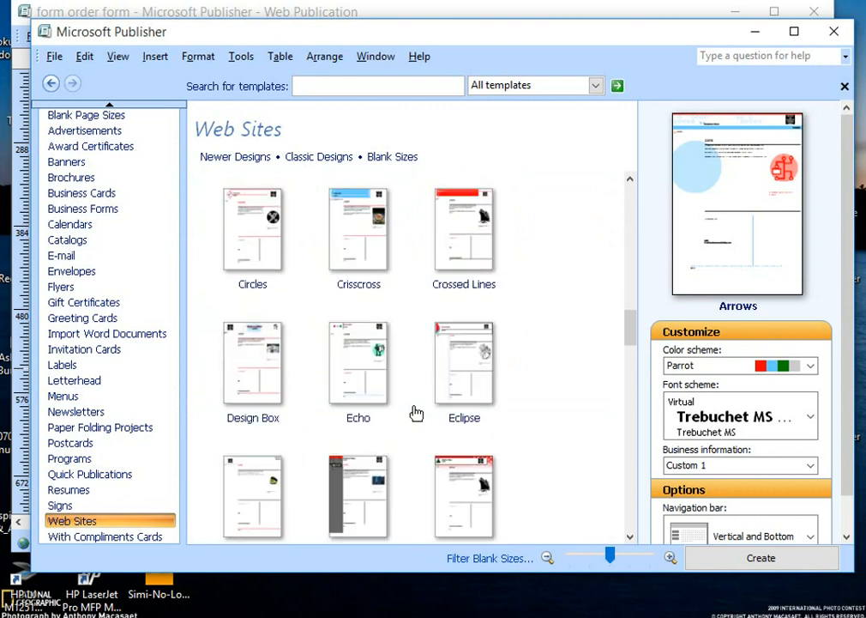
pyautogui.scroll(-3, 415, 414)
pyautogui.scroll(-6, 415, 414)
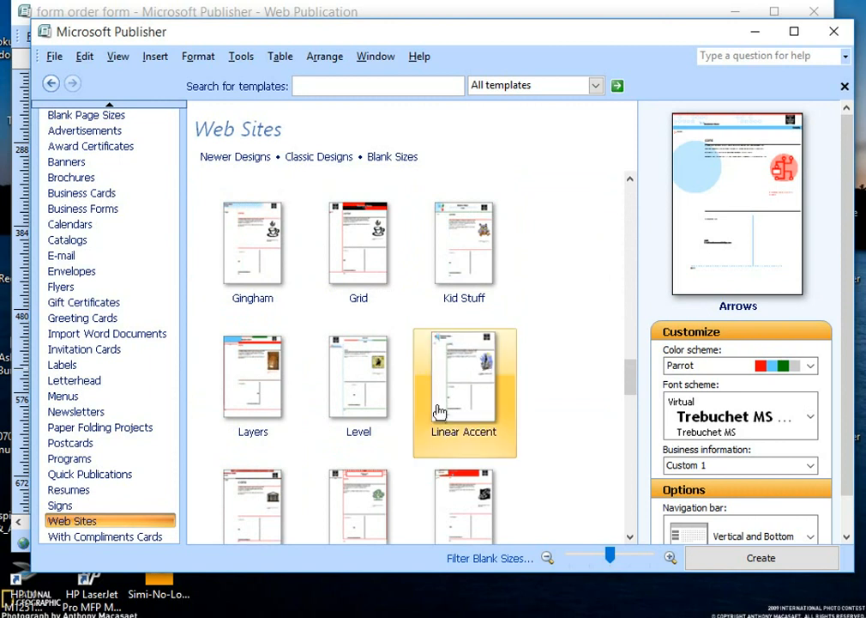
pyautogui.scroll(-9, 424, 461)
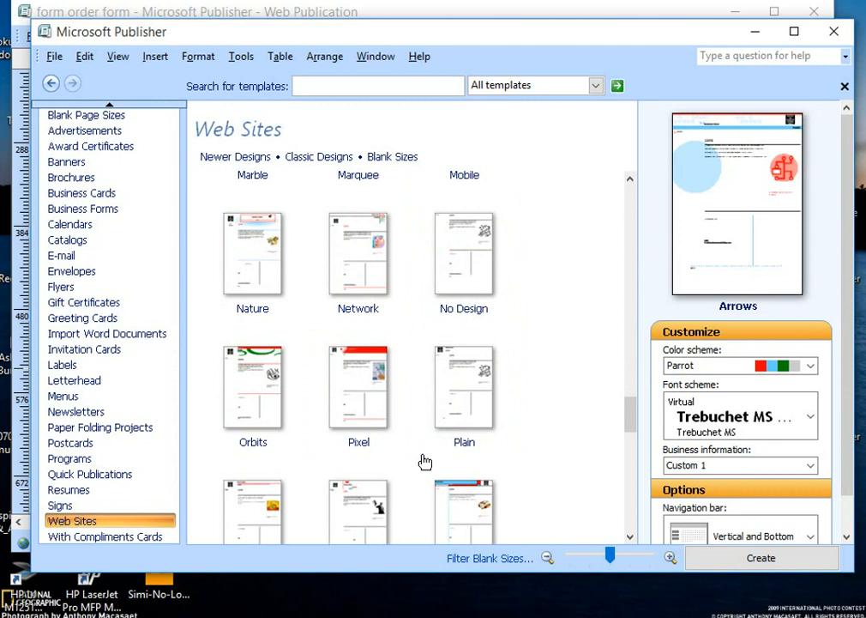
pyautogui.scroll(-12, 425, 461)
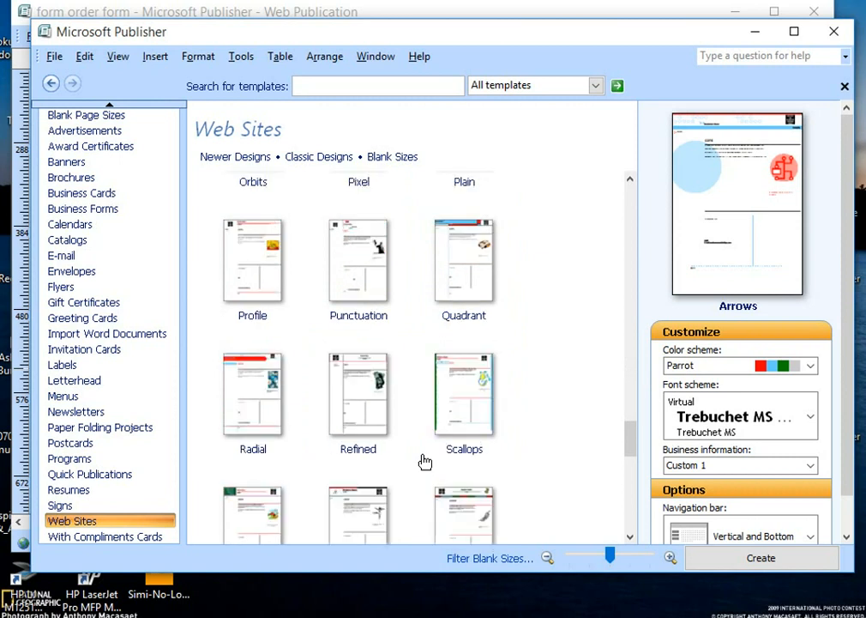
pyautogui.scroll(-4, 425, 461)
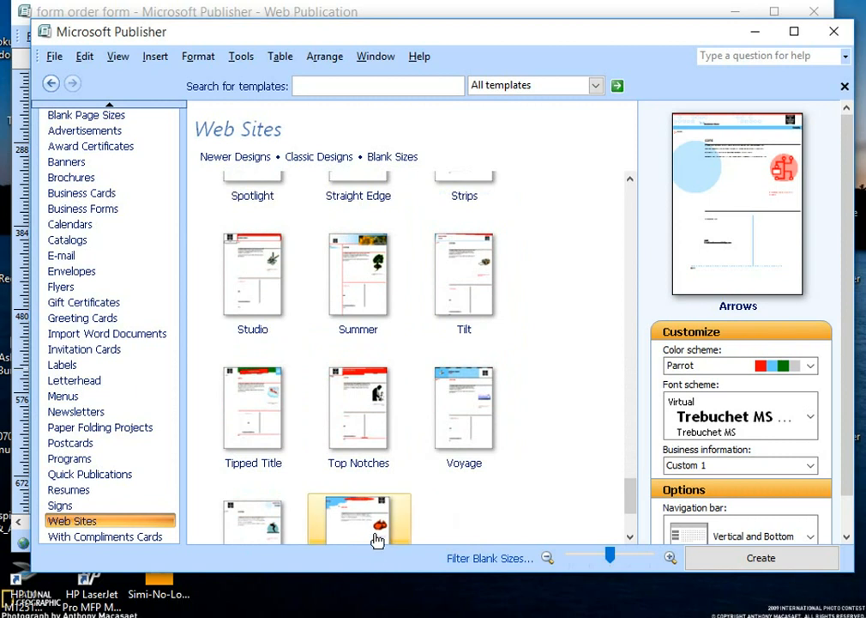
pyautogui.click(377, 536)
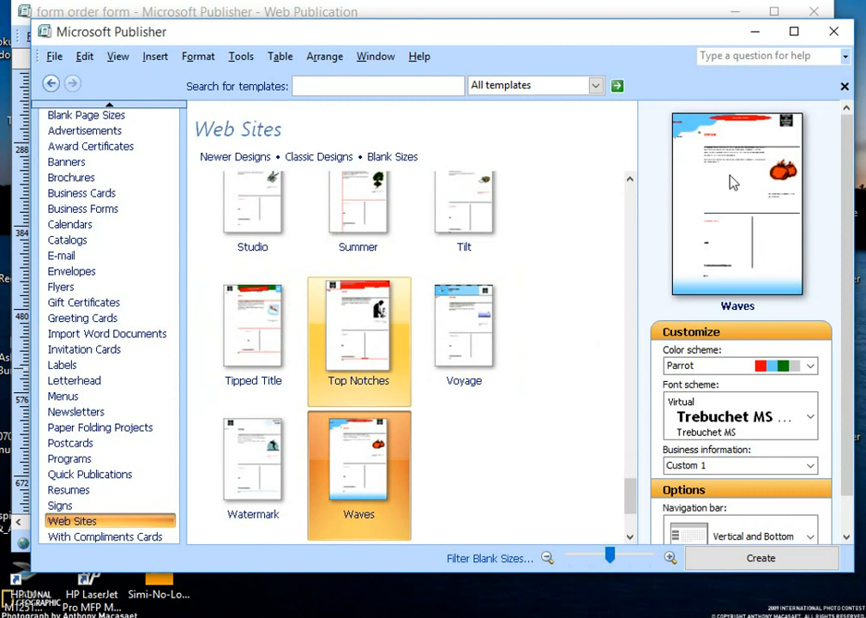
pyautogui.click(810, 366)
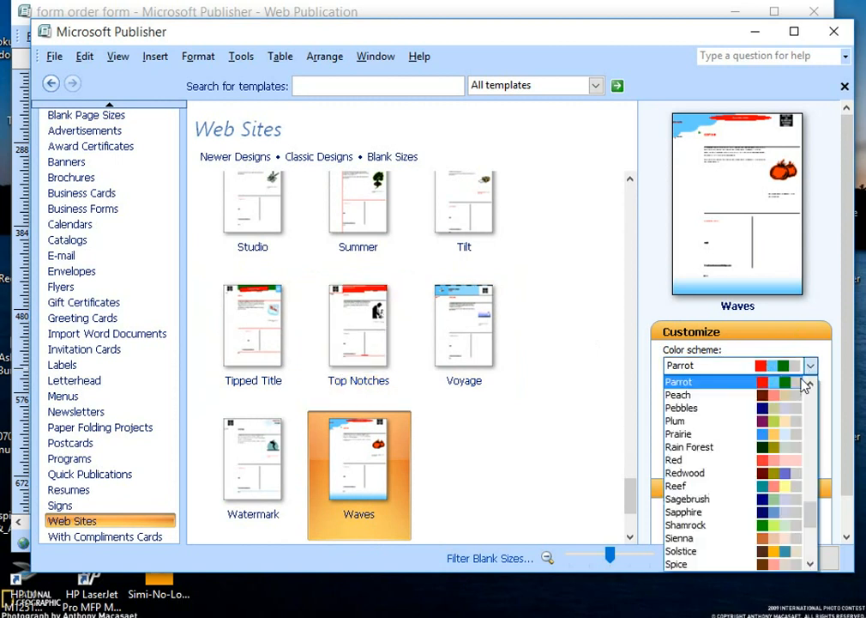
pyautogui.click(766, 408)
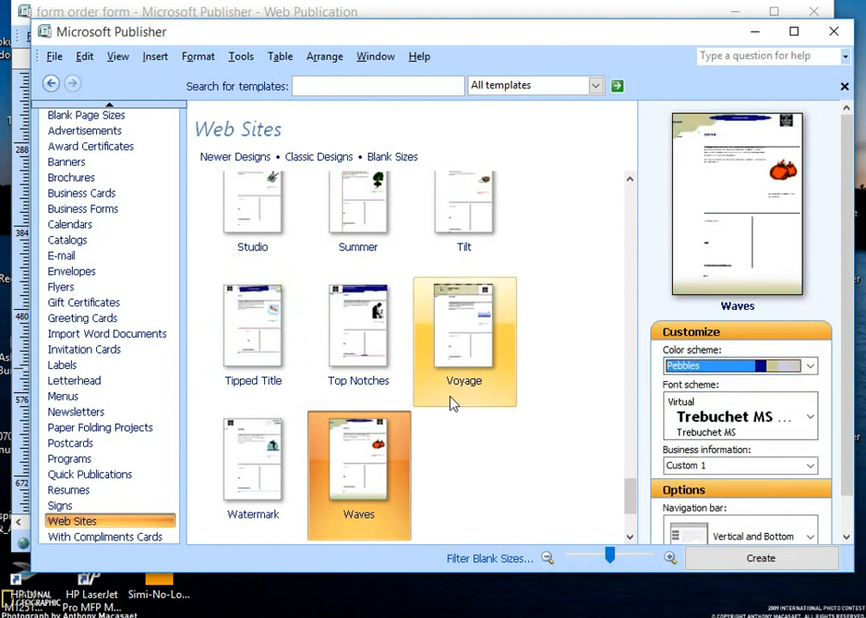
# - Create a web publication from the Punctuation template and accept the Easy Web Site Builder with no site goals selected
pyautogui.scroll(-2, 389, 363)
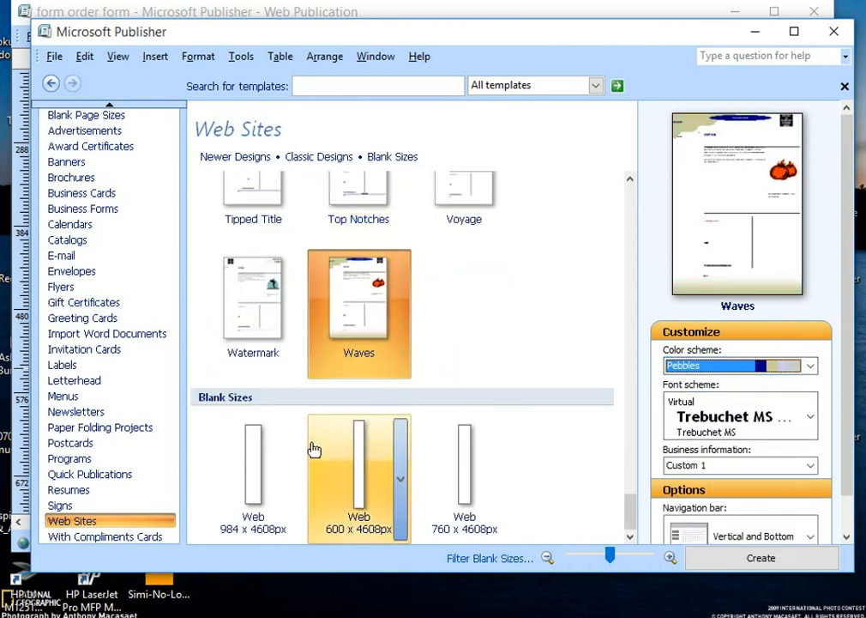
pyautogui.scroll(6, 367, 355)
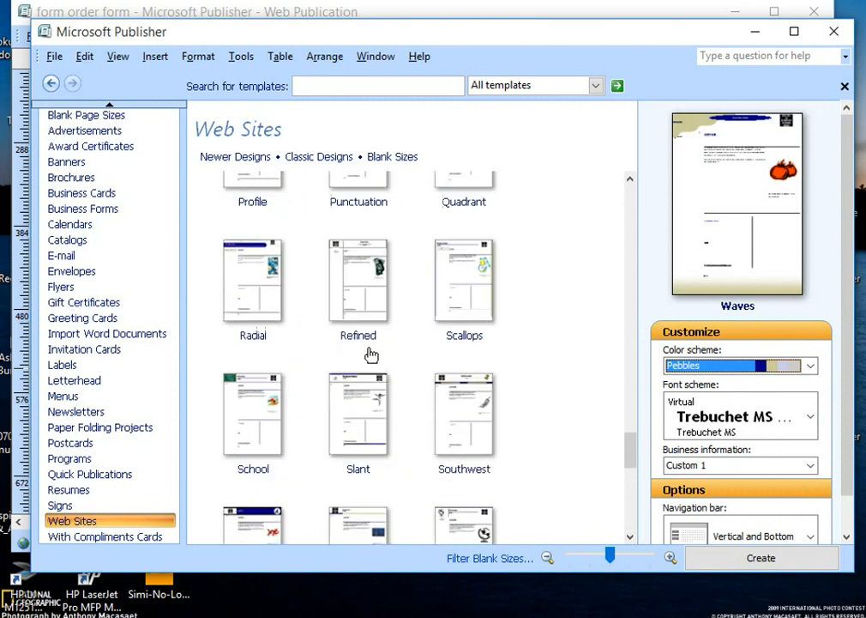
pyautogui.scroll(2, 388, 307)
pyautogui.click(358, 296)
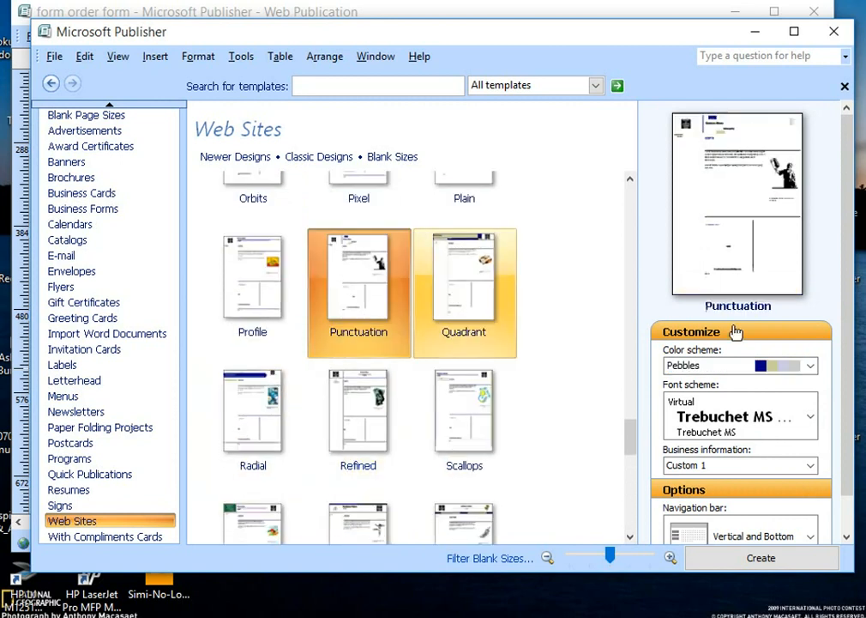
pyautogui.click(745, 557)
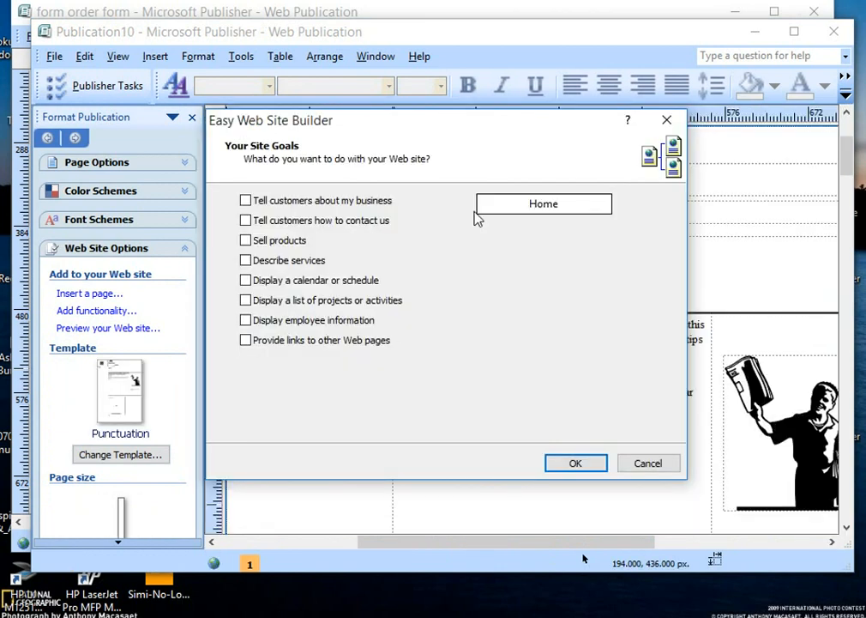
pyautogui.click(565, 464)
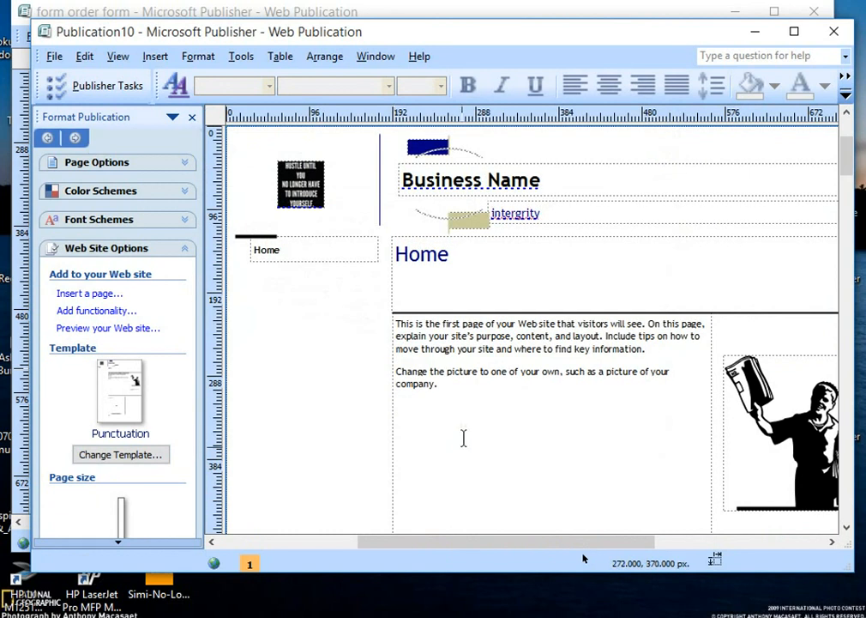
# - Delete the logo picture above the Home navigation link
pyautogui.click(325, 196)
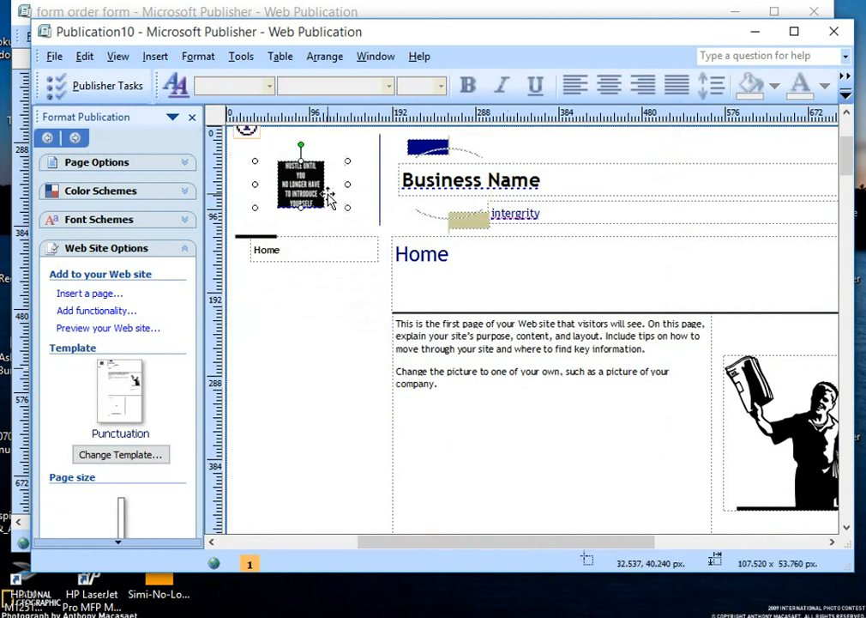
pyautogui.rightClick(329, 197)
pyautogui.click(364, 220)
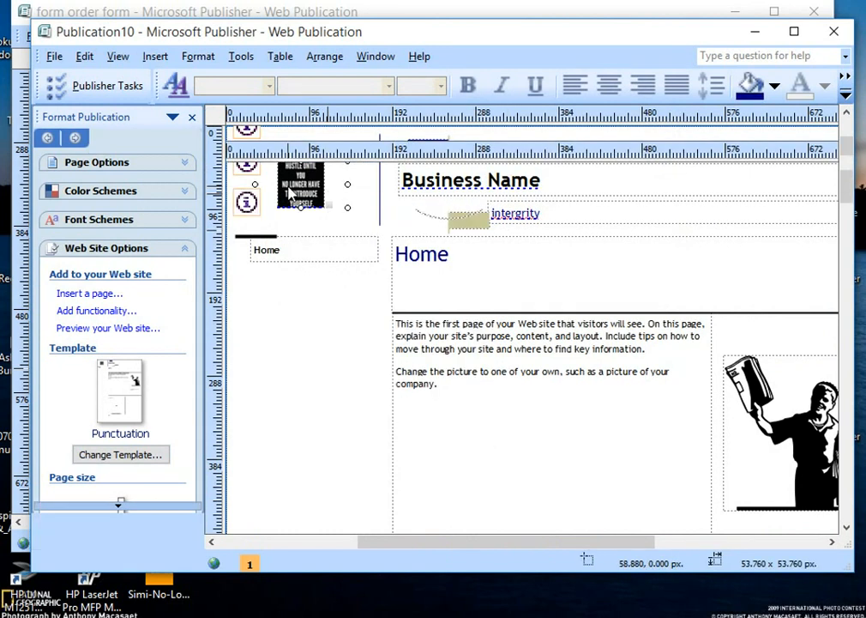
pyautogui.rightClick(291, 188)
pyautogui.click(328, 198)
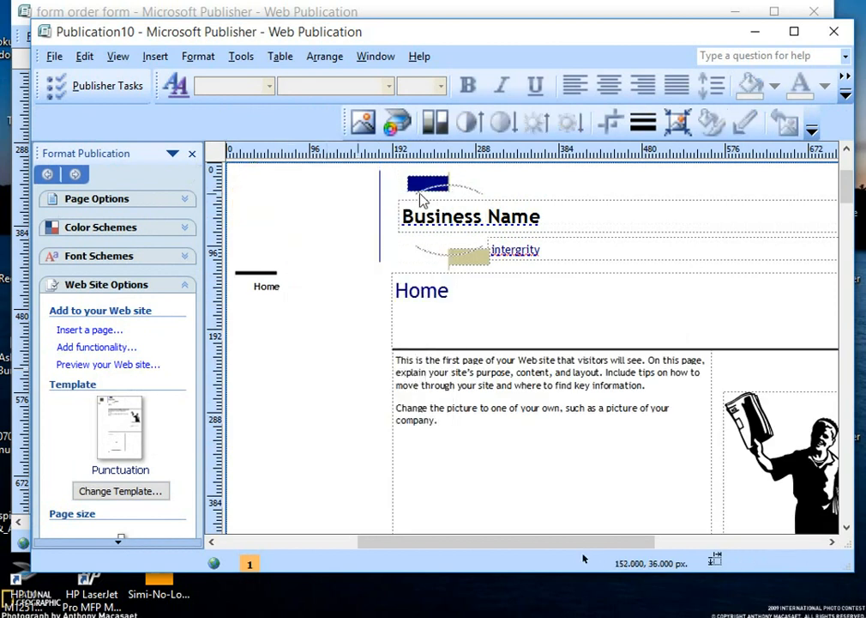
# - Stretch the vertical line beside the business name down the page to a height of about 514 px
pyautogui.click(380, 212)
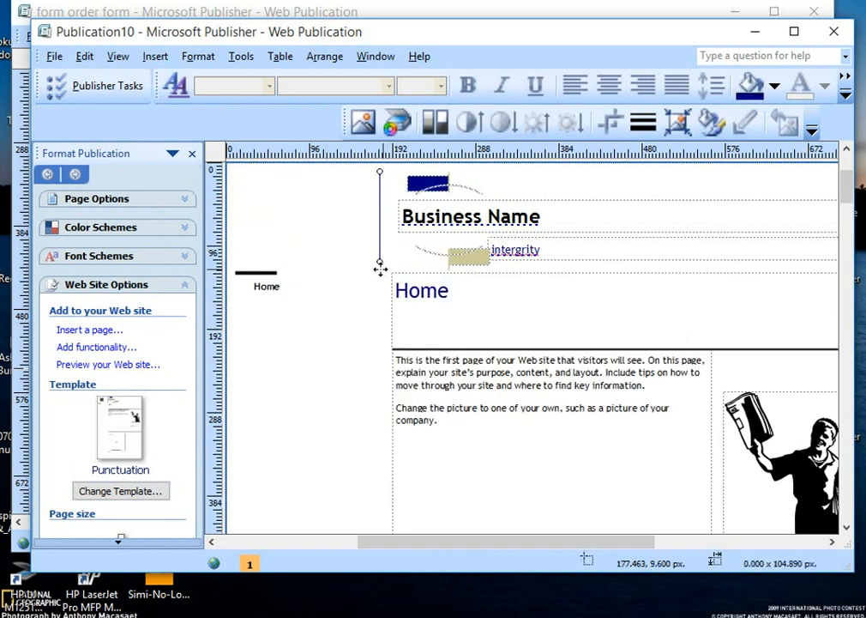
pyautogui.moveTo(380, 267); pyautogui.dragTo(371, 508)
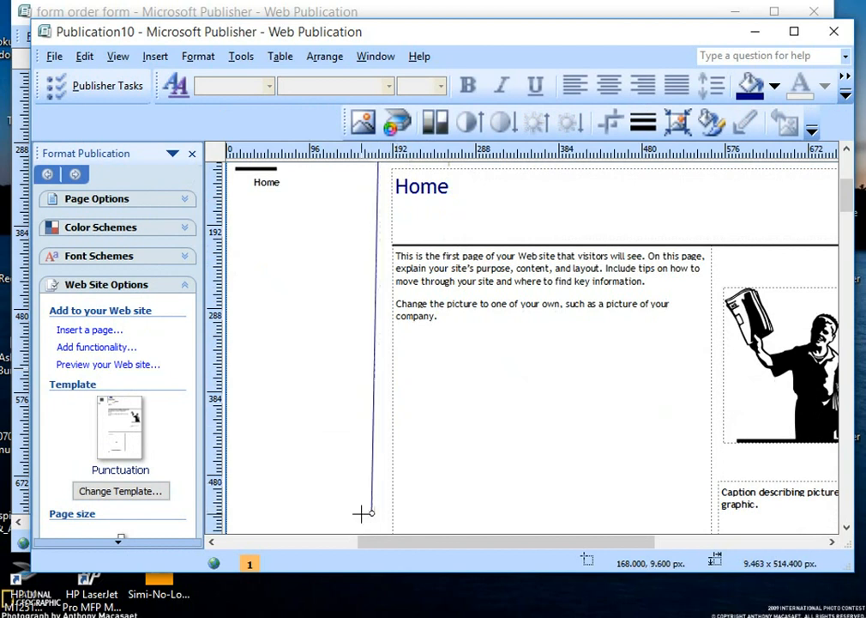
# - Try the Paper, Parrot, Peach, Pebbles, Prairie and Red color schemes on the web publication
pyautogui.click(137, 229)
pyautogui.click(134, 278)
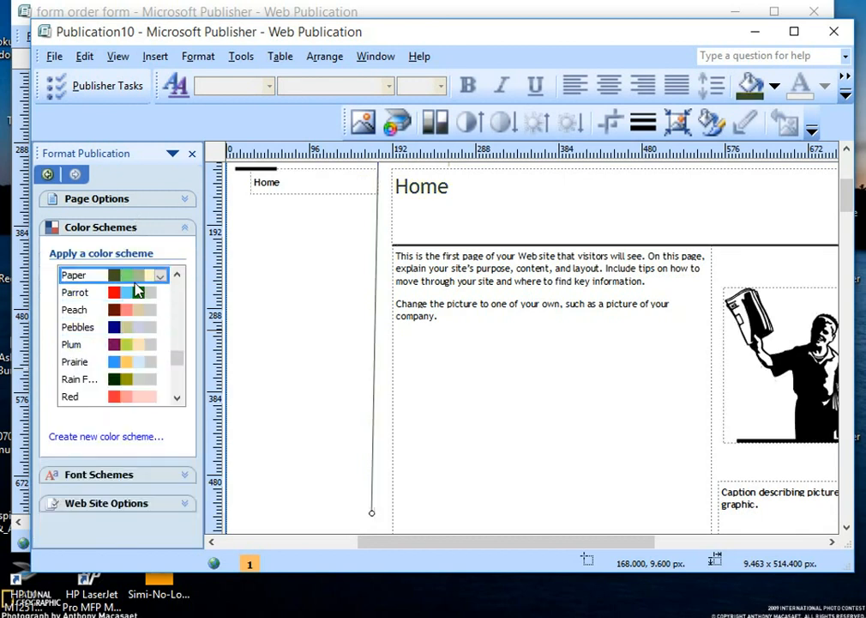
pyautogui.click(137, 293)
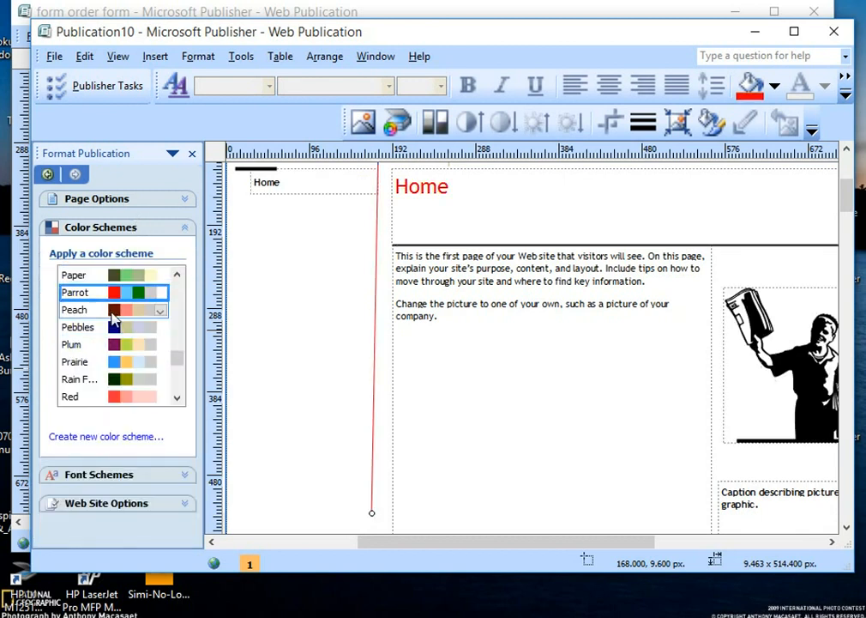
pyautogui.click(114, 314)
pyautogui.click(112, 328)
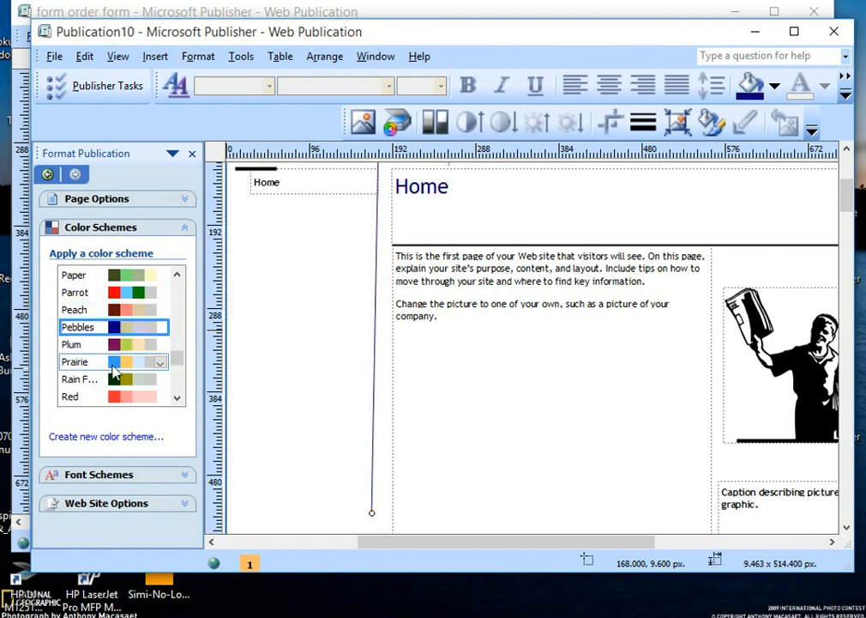
pyautogui.click(113, 365)
pyautogui.click(134, 398)
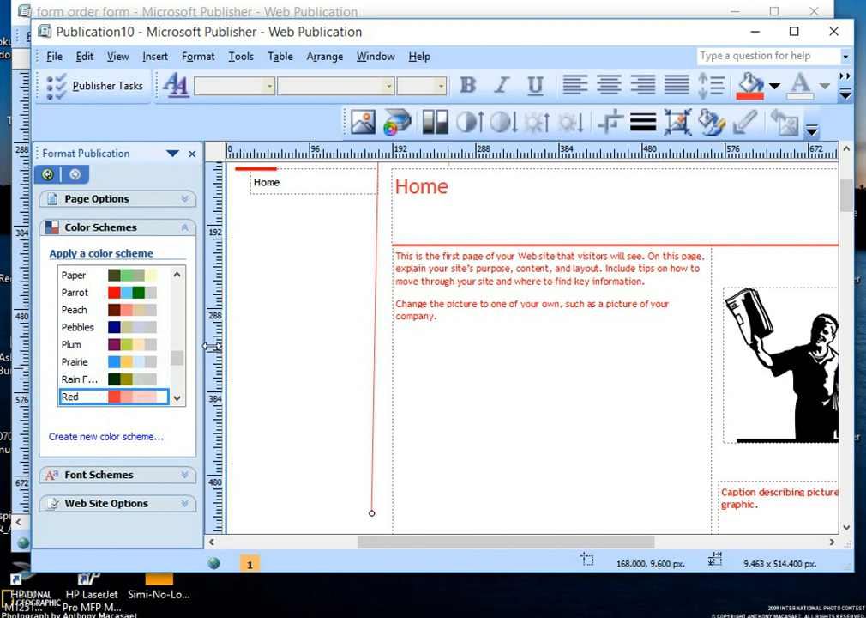
# - Try the Glacier, Harbor, Foundry, Dark Blue and Cranberry color schemes on the web publication
pyautogui.moveTo(178, 358); pyautogui.dragTo(175, 324)
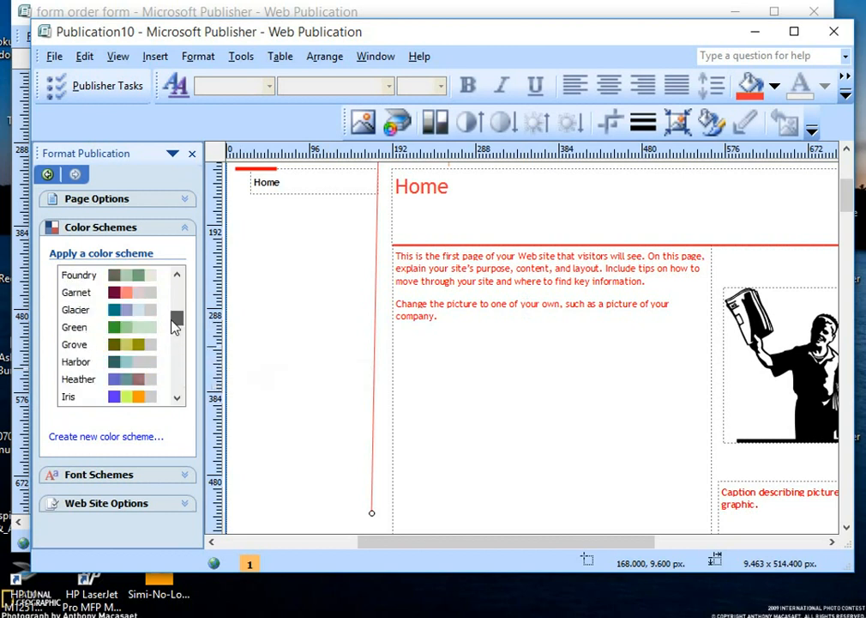
pyautogui.click(120, 309)
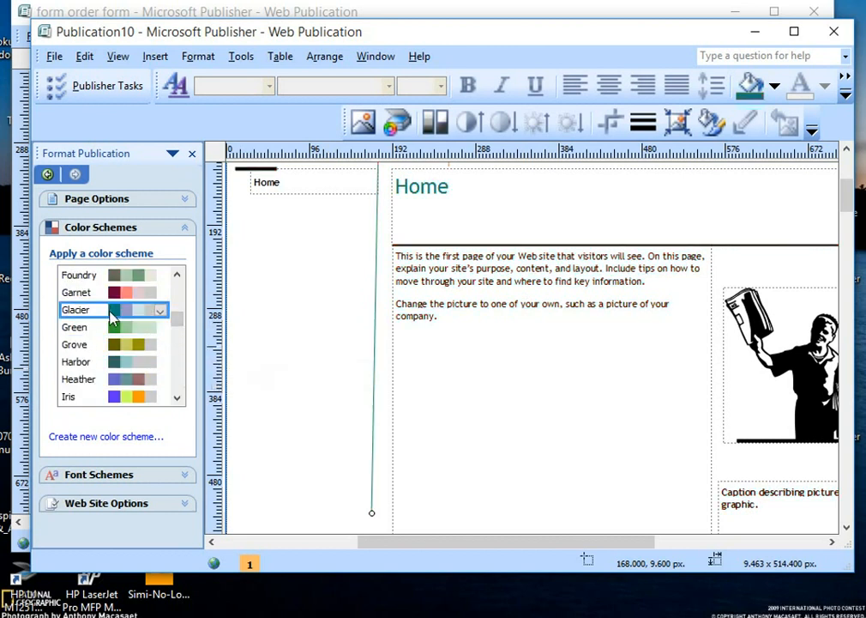
pyautogui.click(117, 361)
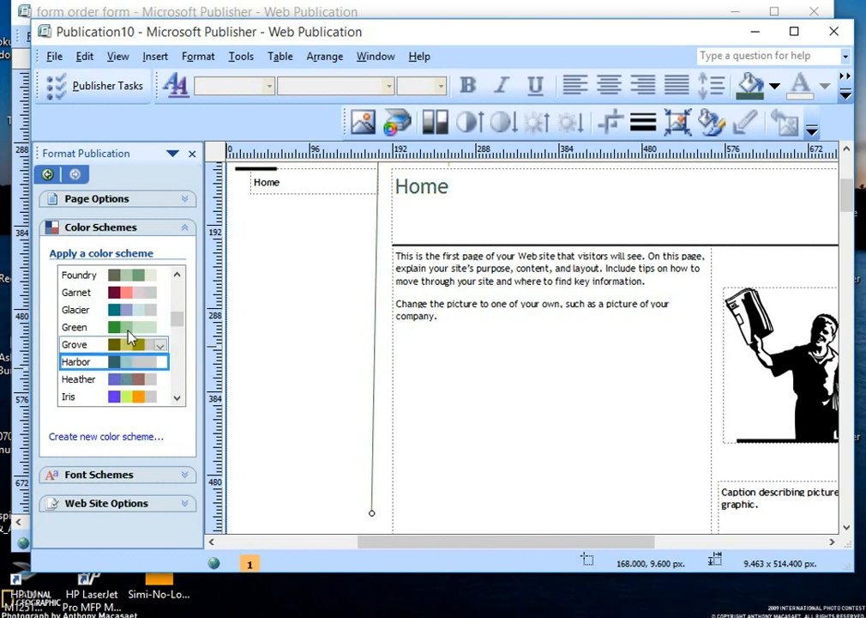
pyautogui.click(125, 277)
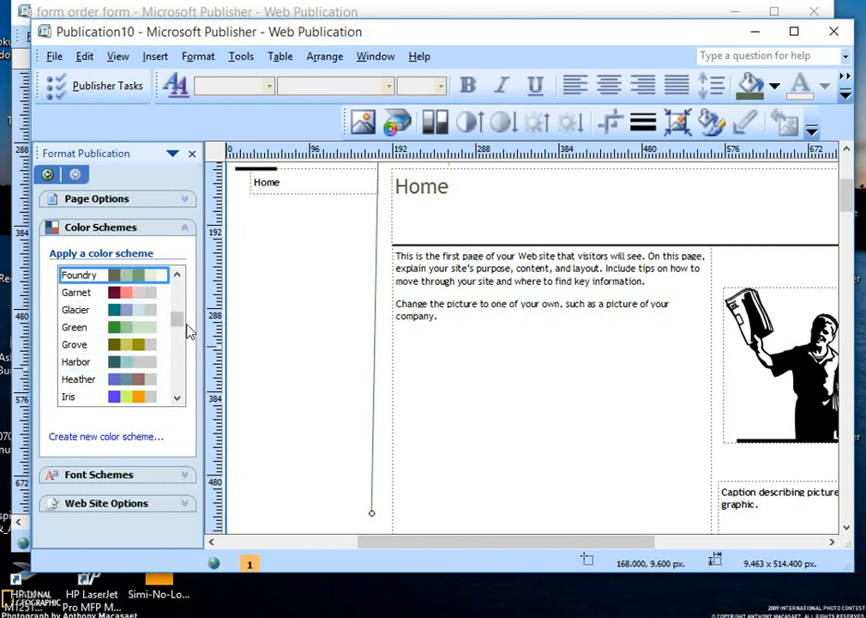
pyautogui.moveTo(179, 320); pyautogui.dragTo(174, 306)
pyautogui.click(117, 310)
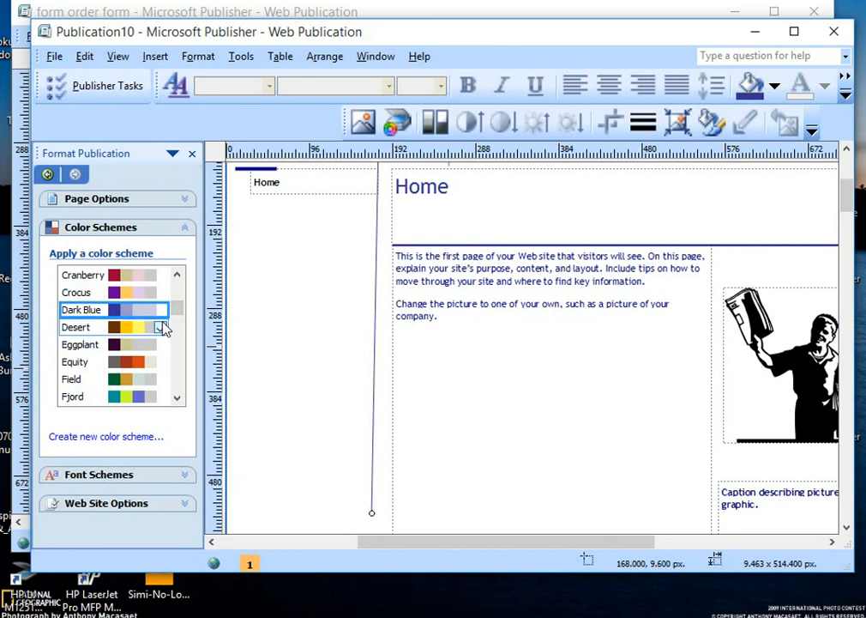
pyautogui.click(120, 275)
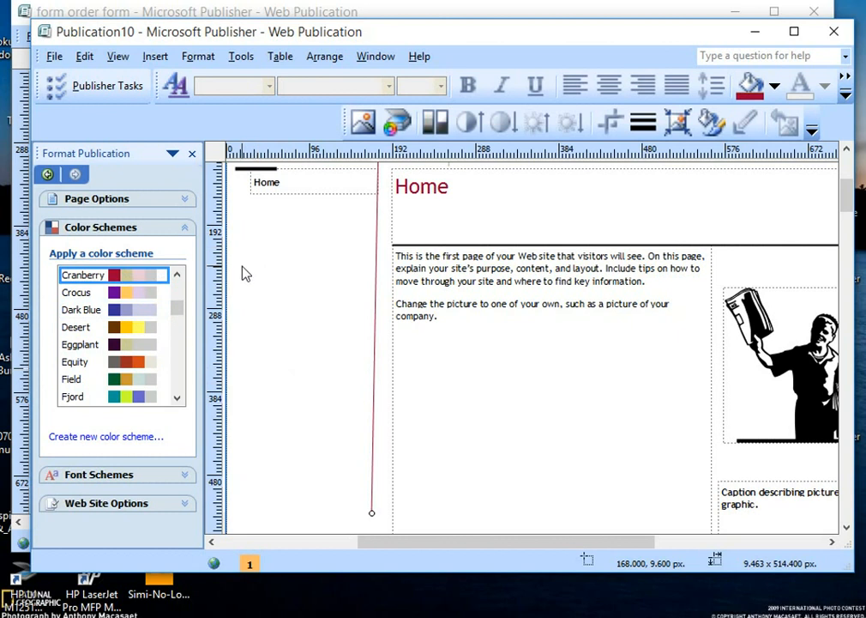
# - Try the Concourse, Clay and Citrus color schemes on the web publication
pyautogui.click(178, 277)
pyautogui.click(178, 276)
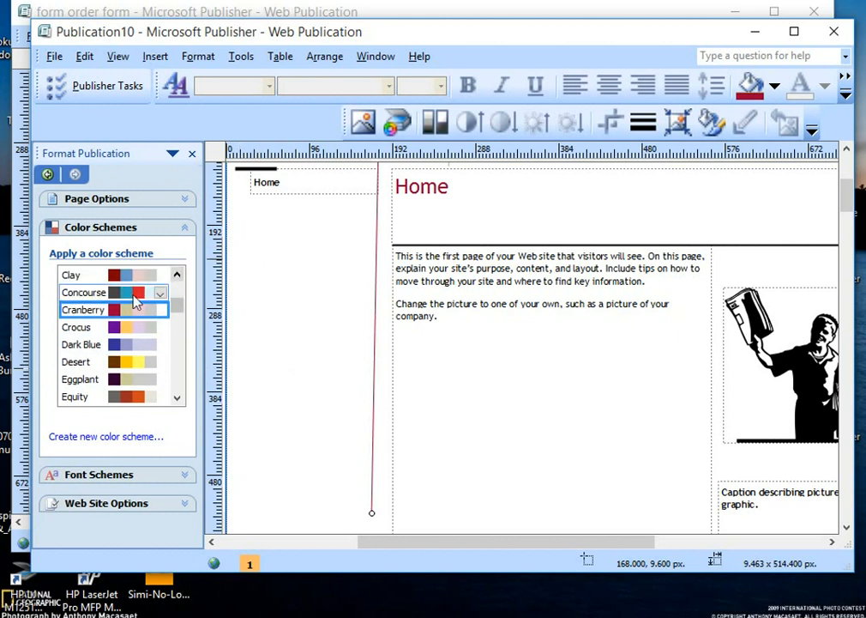
pyautogui.click(137, 293)
pyautogui.click(133, 276)
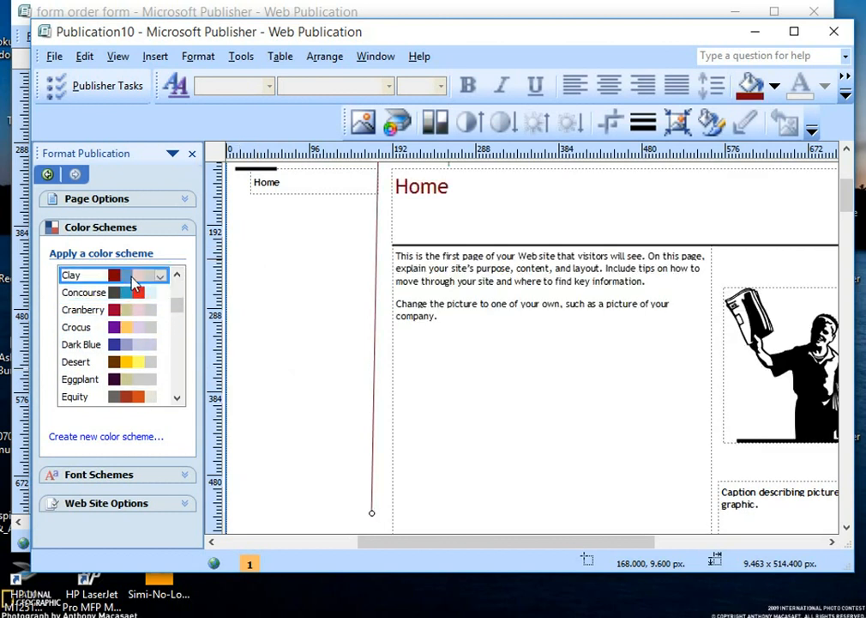
pyautogui.click(178, 275)
pyautogui.click(178, 276)
pyautogui.click(121, 275)
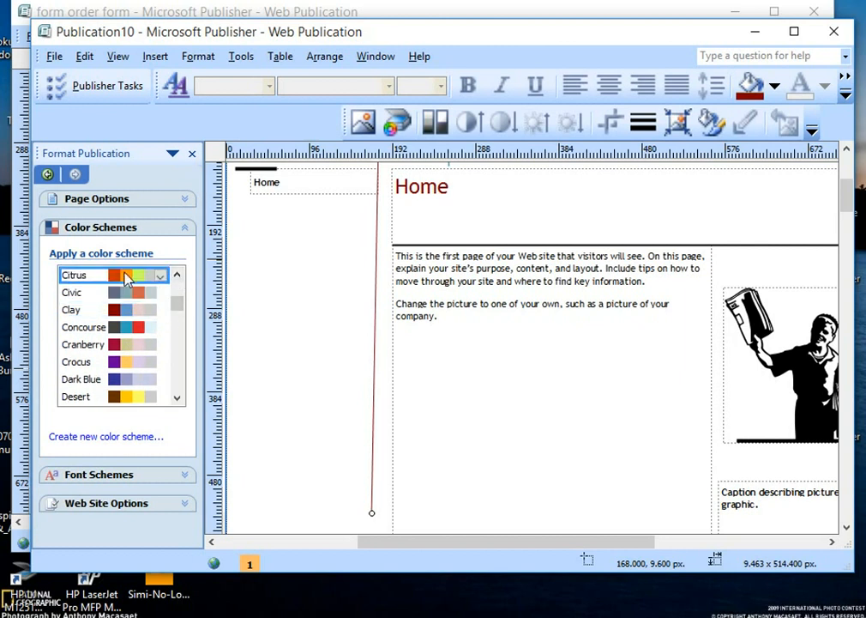
pyautogui.click(120, 327)
# - Try the Apex and Alpine color schemes and settle on the Aspect color scheme for the publication
pyautogui.scroll(4, 121, 326)
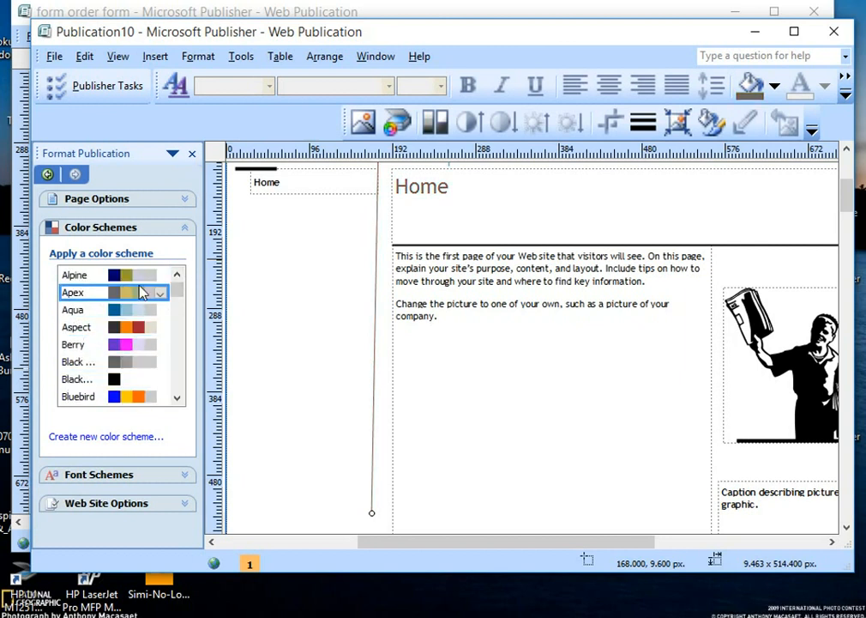
pyautogui.click(142, 293)
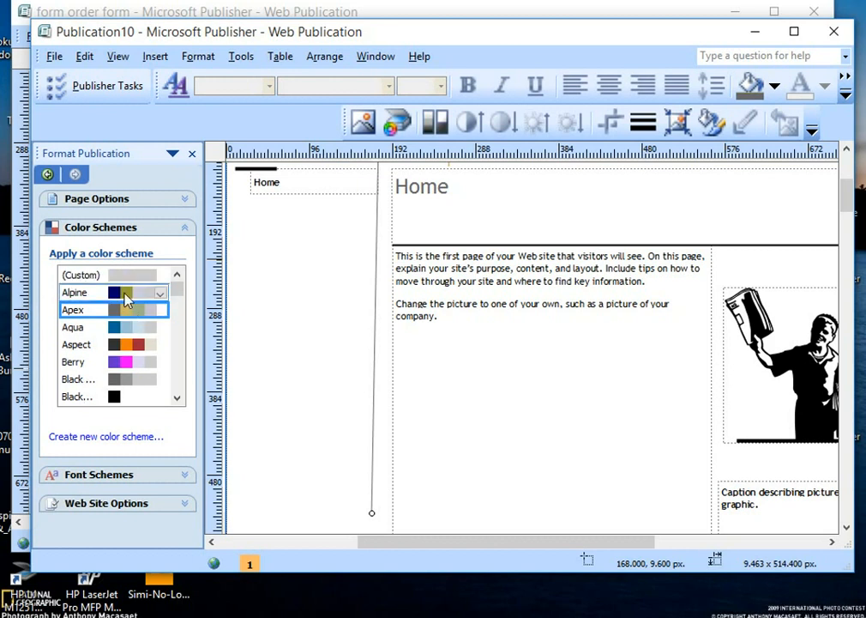
pyautogui.click(126, 294)
pyautogui.click(142, 344)
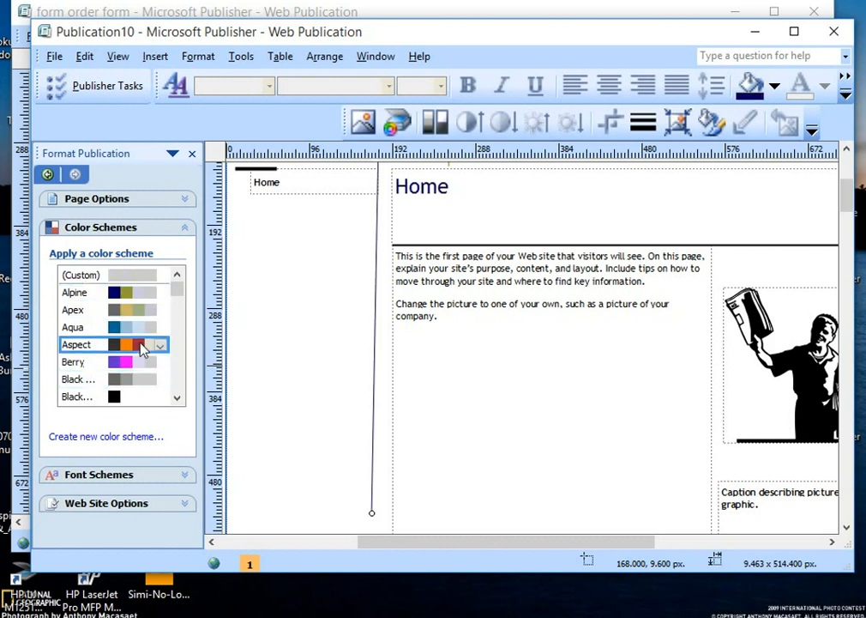
# - Select the introductory body text, try the Versatile font scheme and apply the Casual font scheme with Comic Sans MS
pyautogui.click(525, 306)
pyautogui.hotkey('ctrl', 'a')
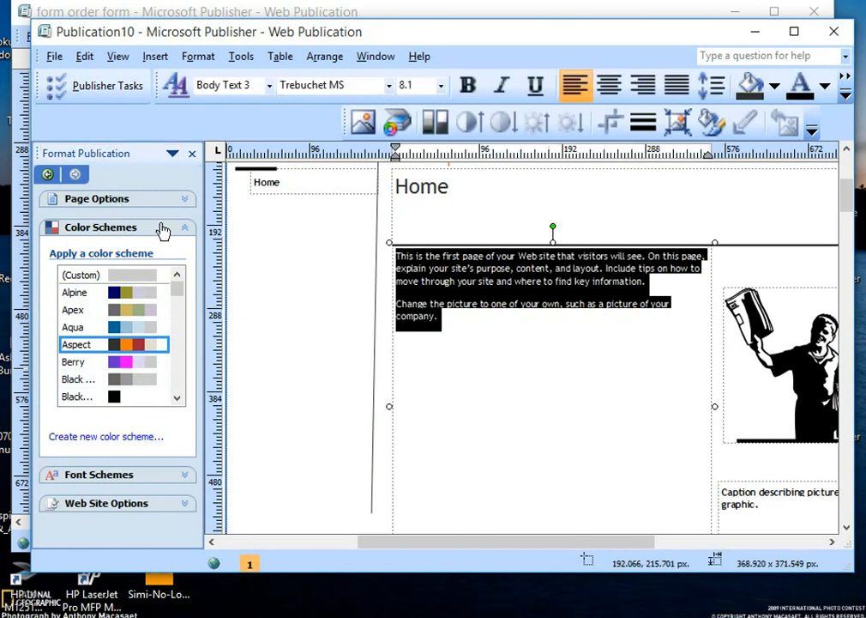
pyautogui.click(115, 477)
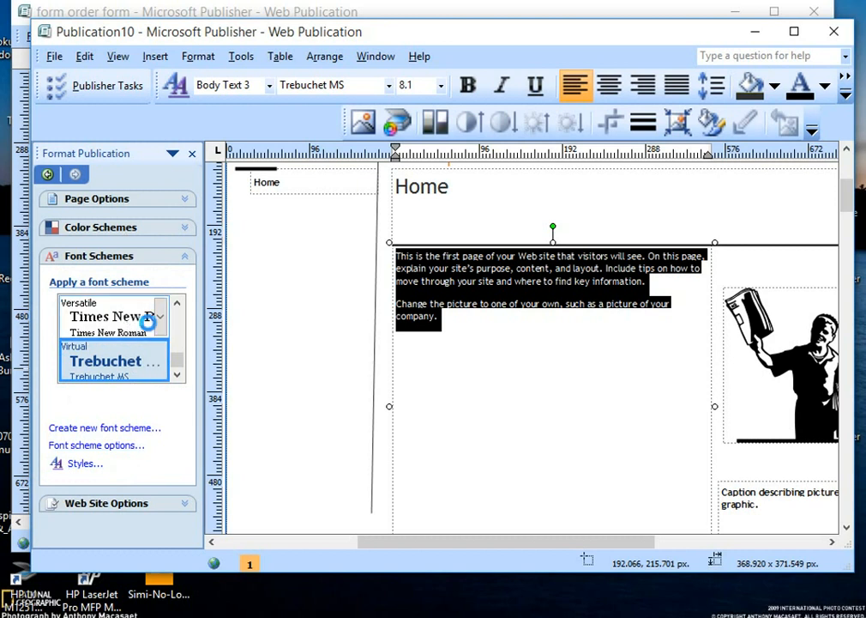
pyautogui.click(147, 320)
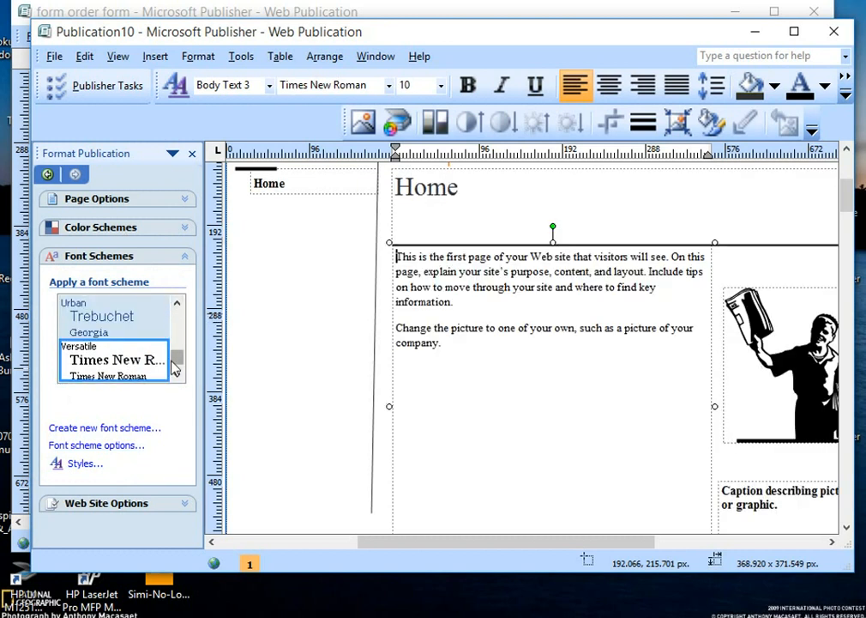
pyautogui.moveTo(175, 367); pyautogui.dragTo(176, 333)
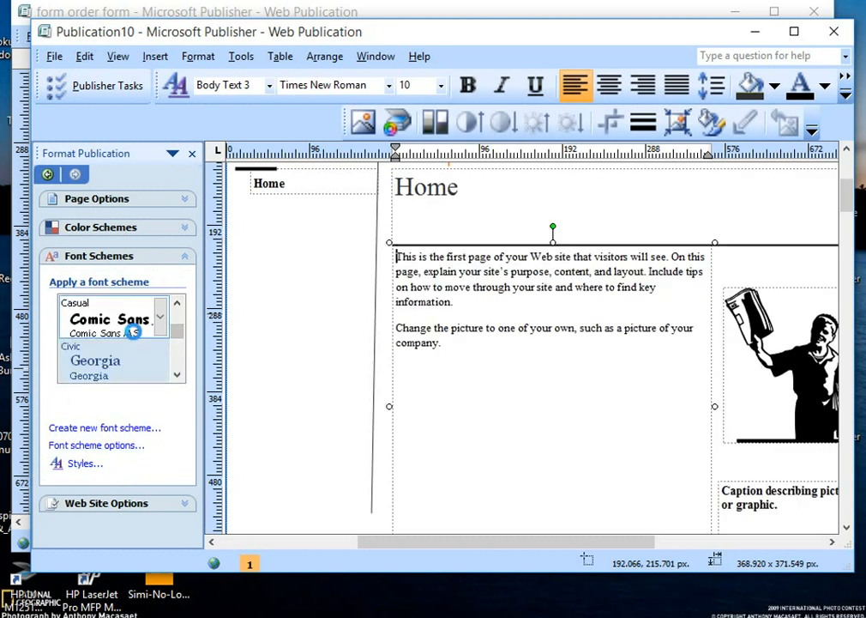
pyautogui.click(133, 331)
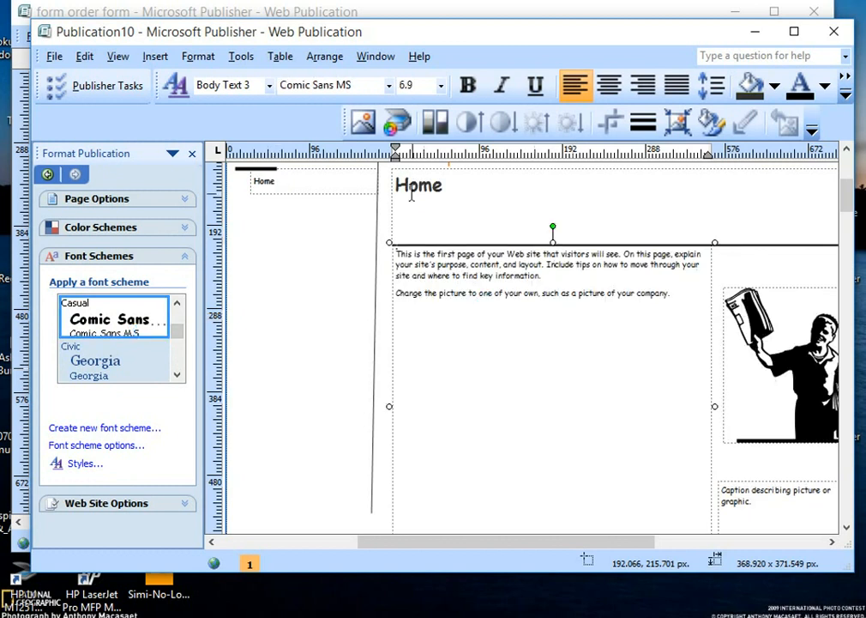
# - Set all the text in the introductory text box below the Home heading to font size 26
pyautogui.hotkey('ctrl', 'a')
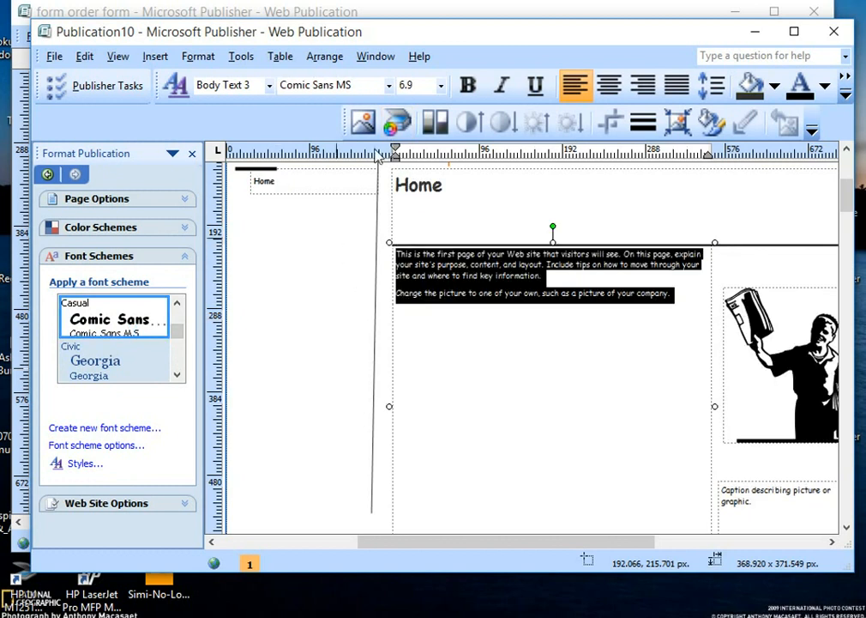
pyautogui.click(440, 86)
pyautogui.scroll(-2, 418, 213)
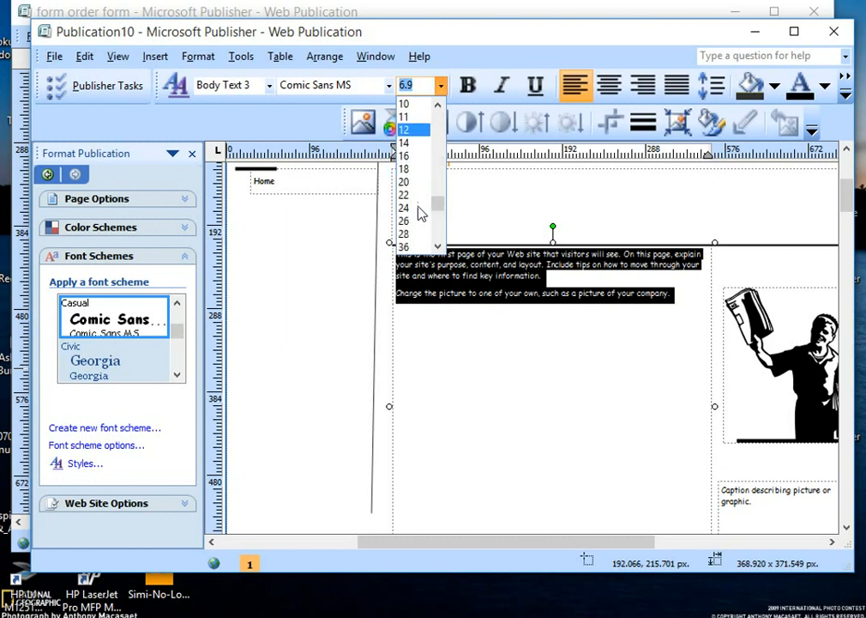
pyautogui.click(403, 222)
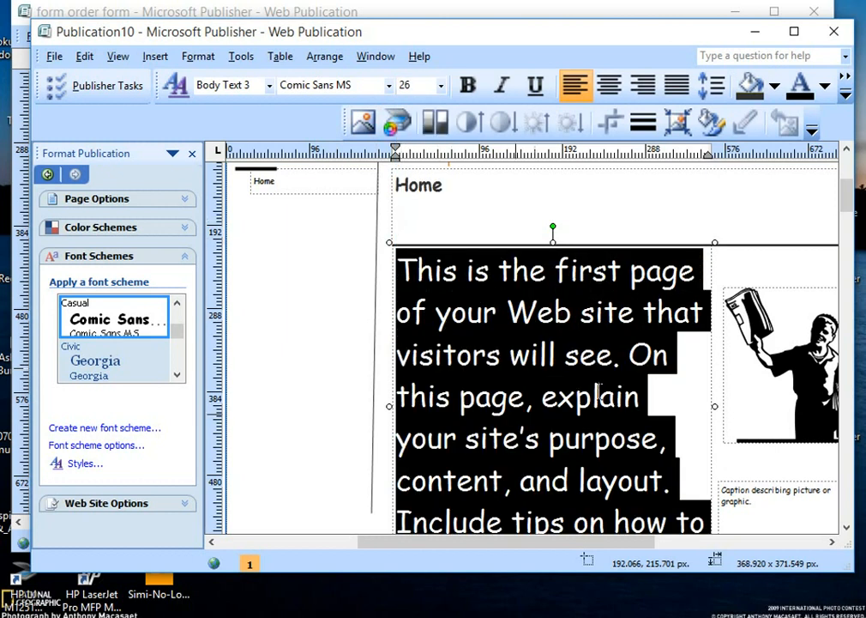
# - Try the Impact, Office Classic 2, Archival and Data font schemes on the web publication
pyautogui.click(180, 343)
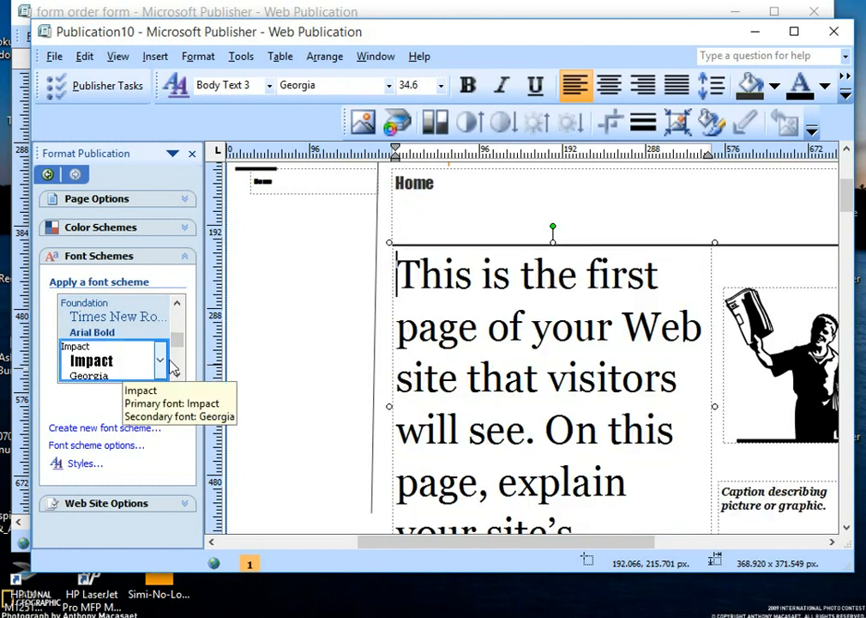
pyautogui.click(164, 363)
pyautogui.click(163, 365)
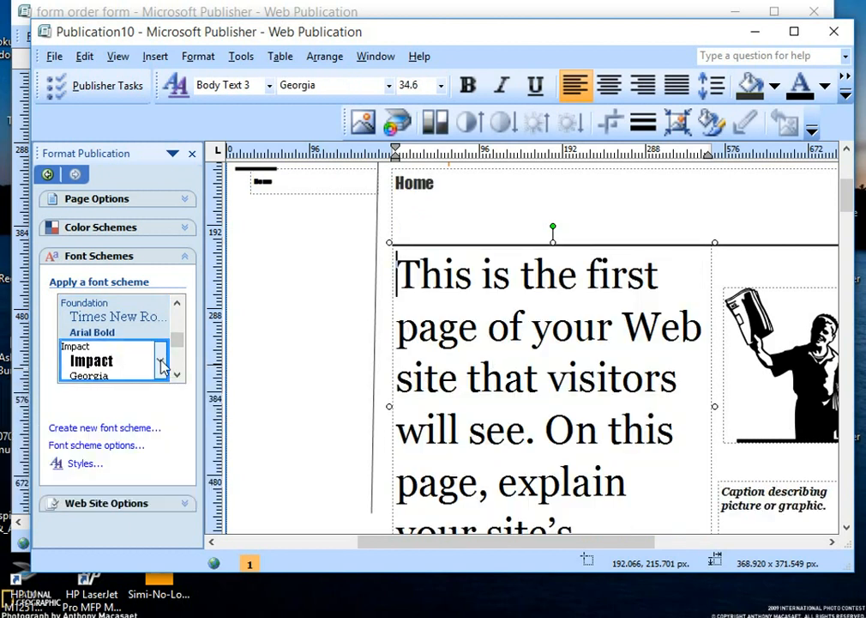
pyautogui.scroll(-3, 176, 373)
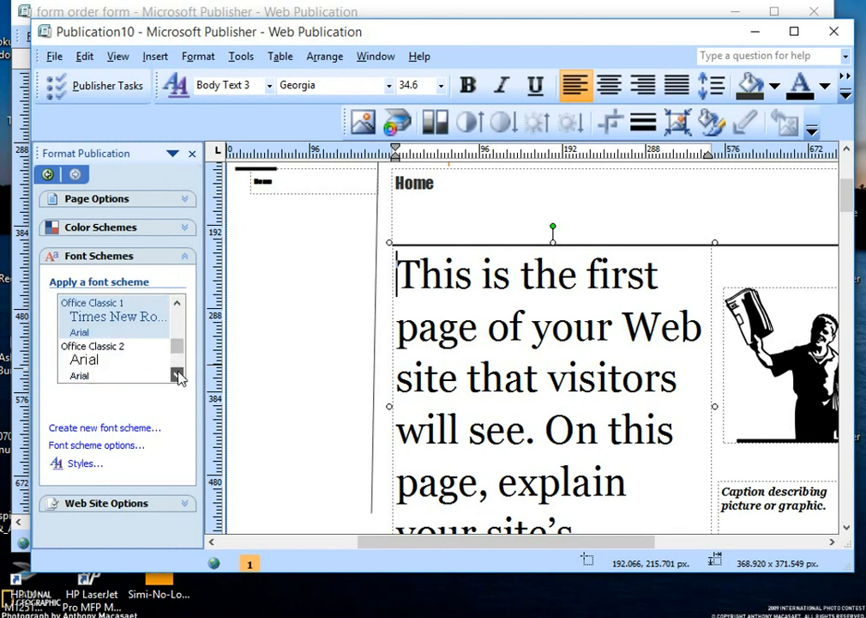
pyautogui.click(120, 370)
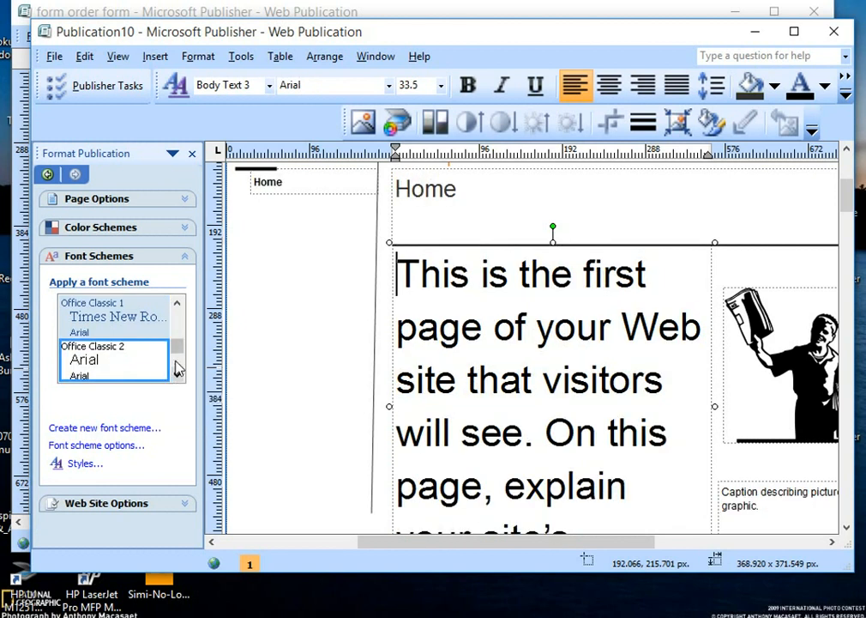
pyautogui.scroll(10, 174, 345)
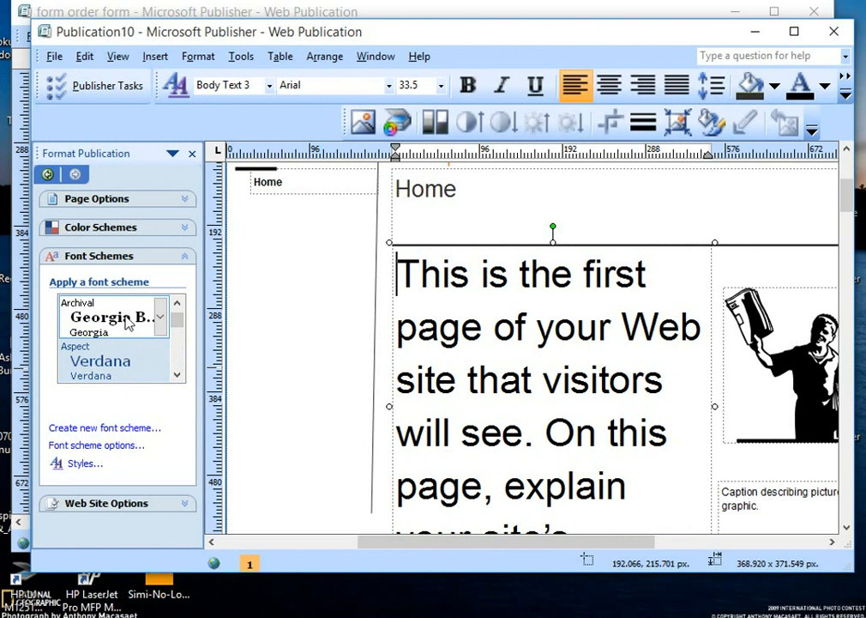
pyautogui.click(121, 316)
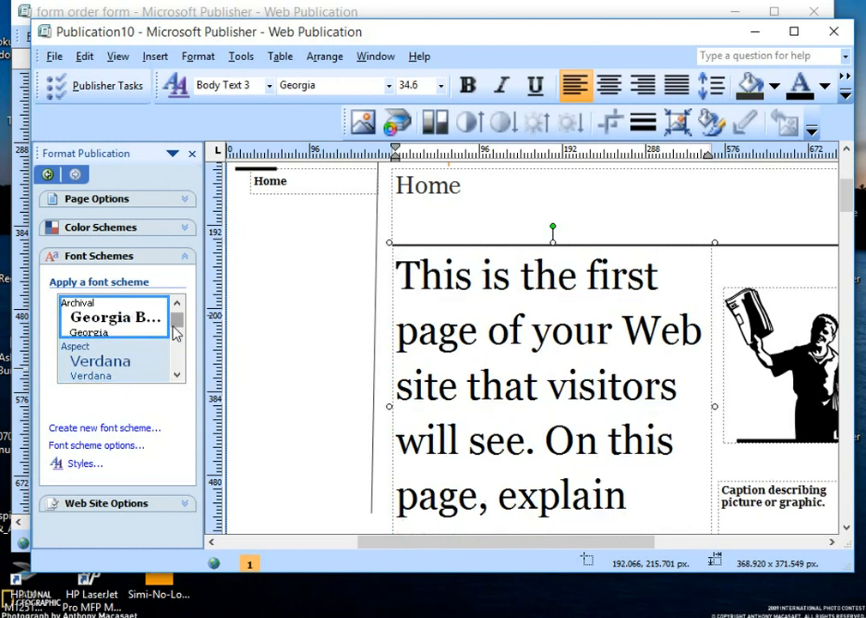
pyautogui.moveTo(180, 321); pyautogui.dragTo(174, 335)
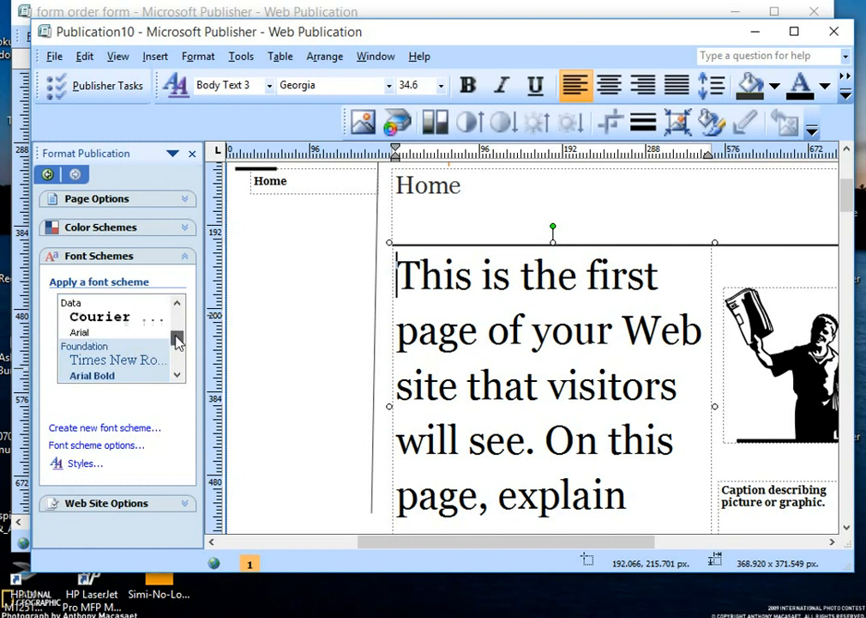
pyautogui.click(112, 309)
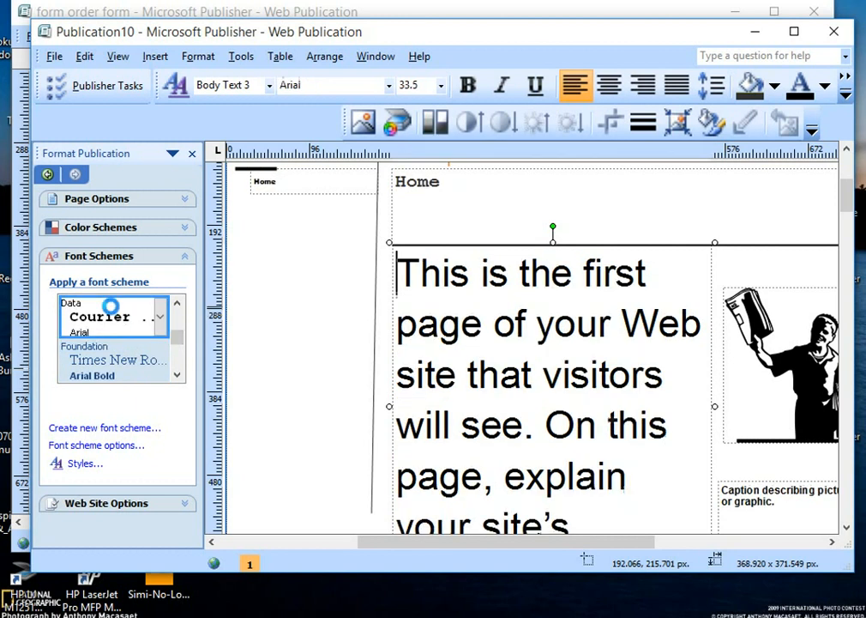
# - Set the font scheme back to Casual and select all the text in the introductory text box
pyautogui.moveTo(178, 306); pyautogui.dragTo(178, 310)
pyautogui.click(178, 374)
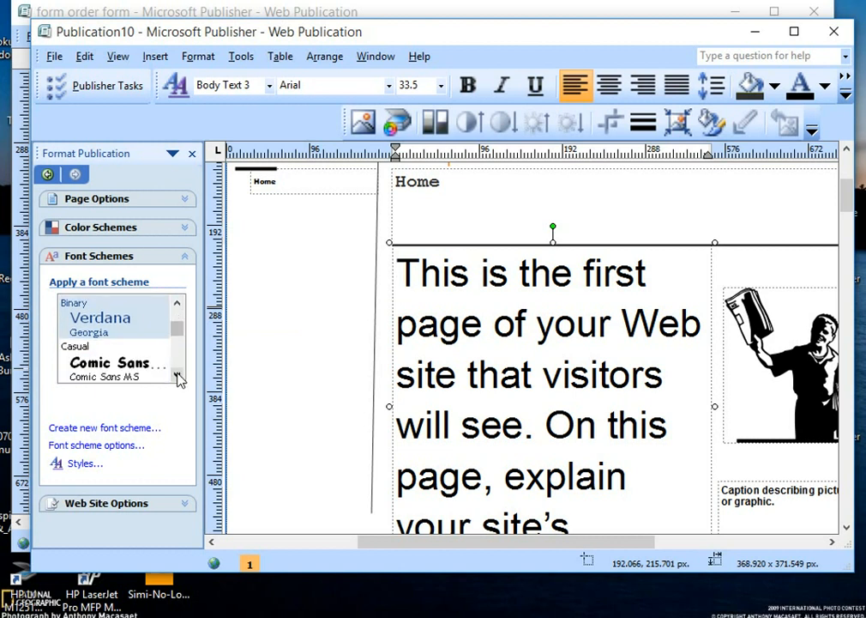
pyautogui.click(134, 366)
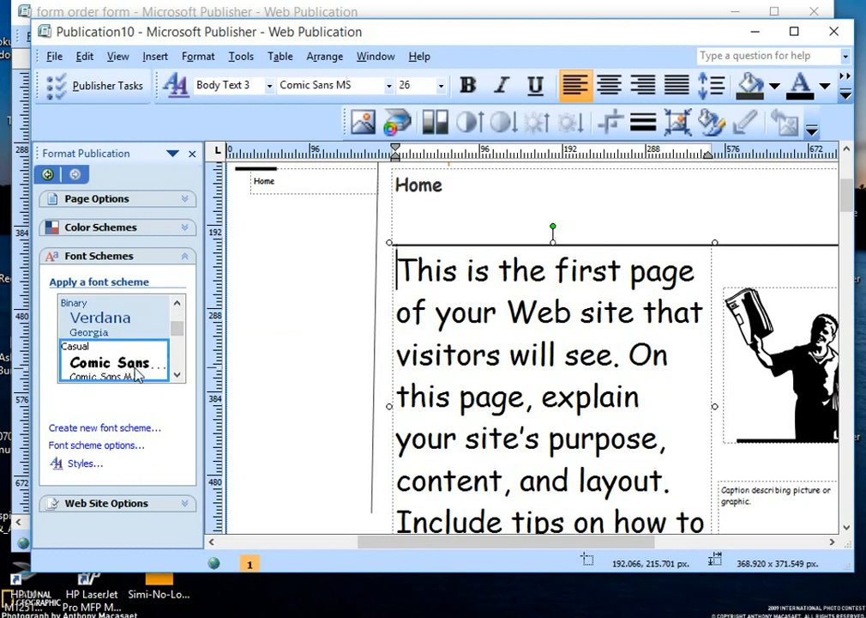
pyautogui.hotkey('ctrl', 'a')
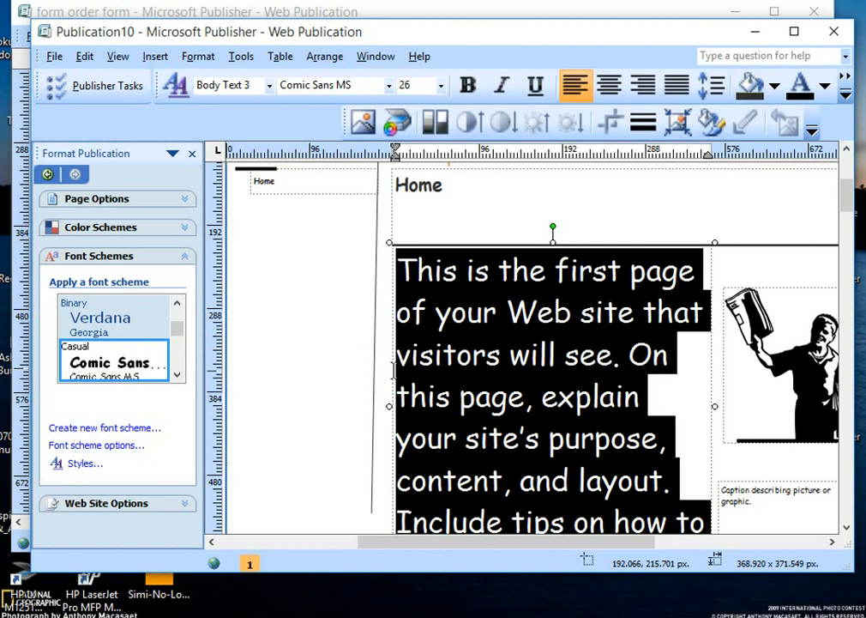
pyautogui.click(330, 256)
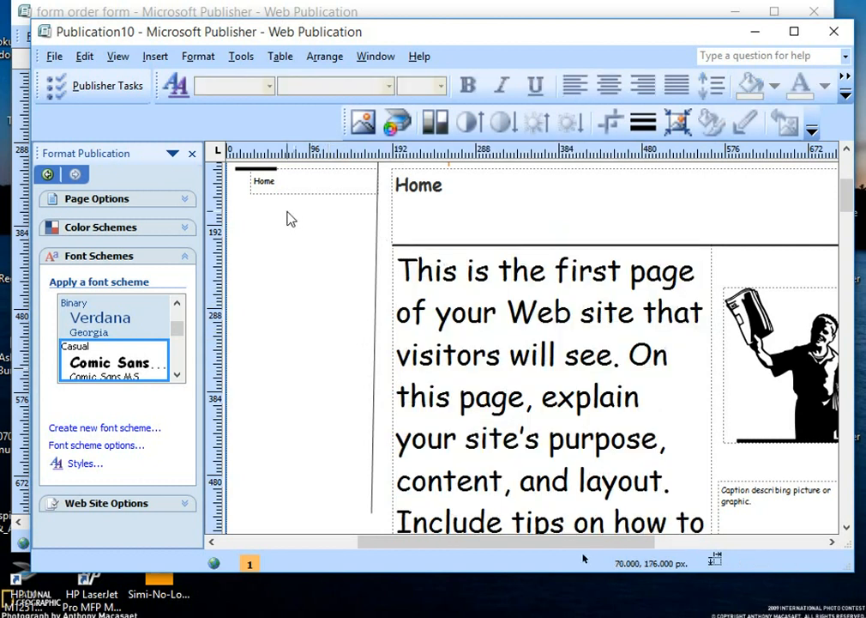
pyautogui.click(275, 181)
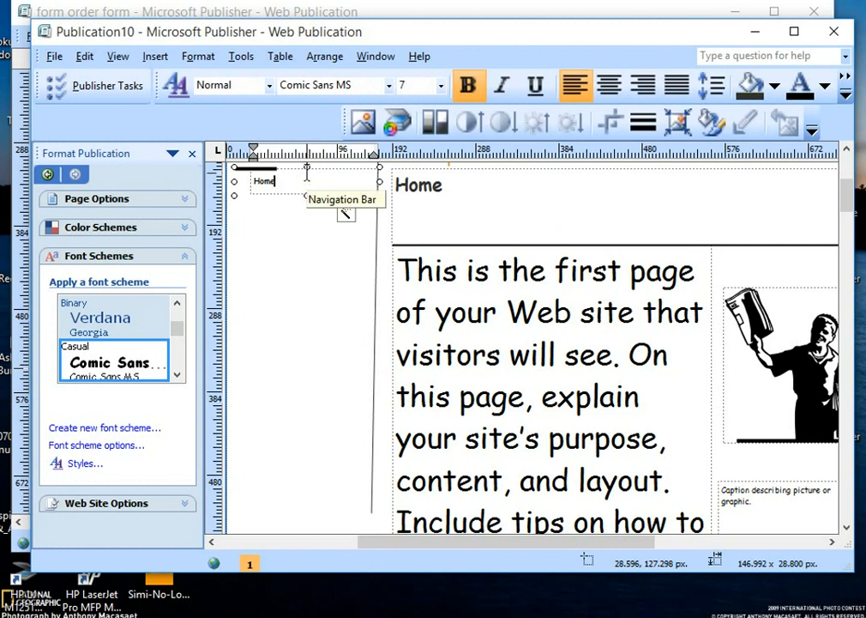
pyautogui.click(464, 201)
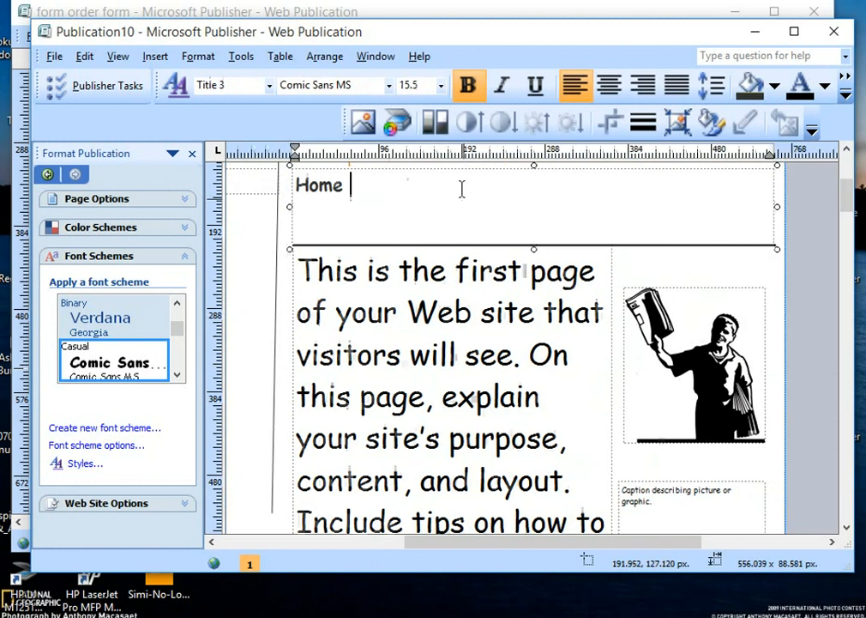
# - Replace the Business Name placeholder above the Home heading with "northbridge technonogies" and enlarge its text box to about 80 px high
pyautogui.scroll(1, 418, 202)
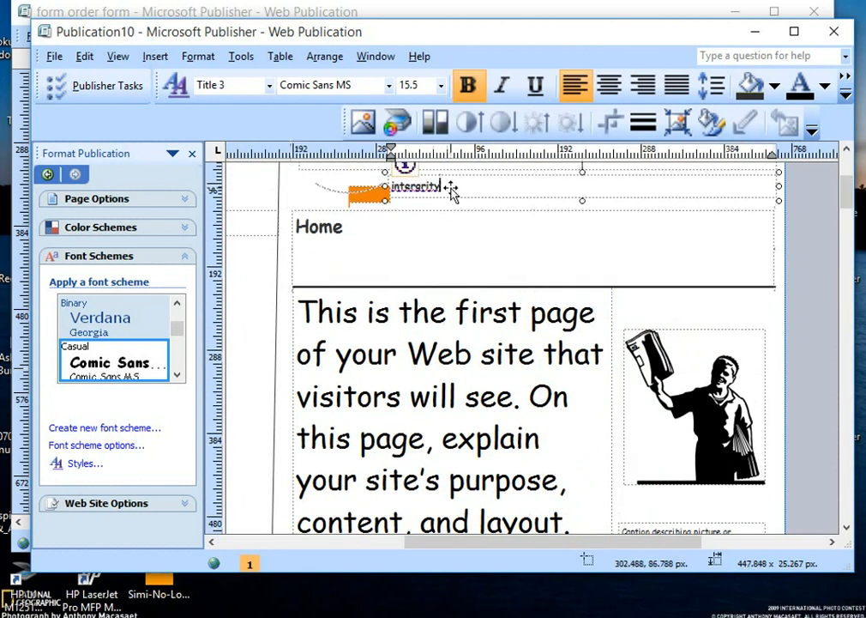
pyautogui.click(450, 190)
pyautogui.scroll(2, 450, 189)
pyautogui.moveTo(464, 188); pyautogui.dragTo(276, 214)
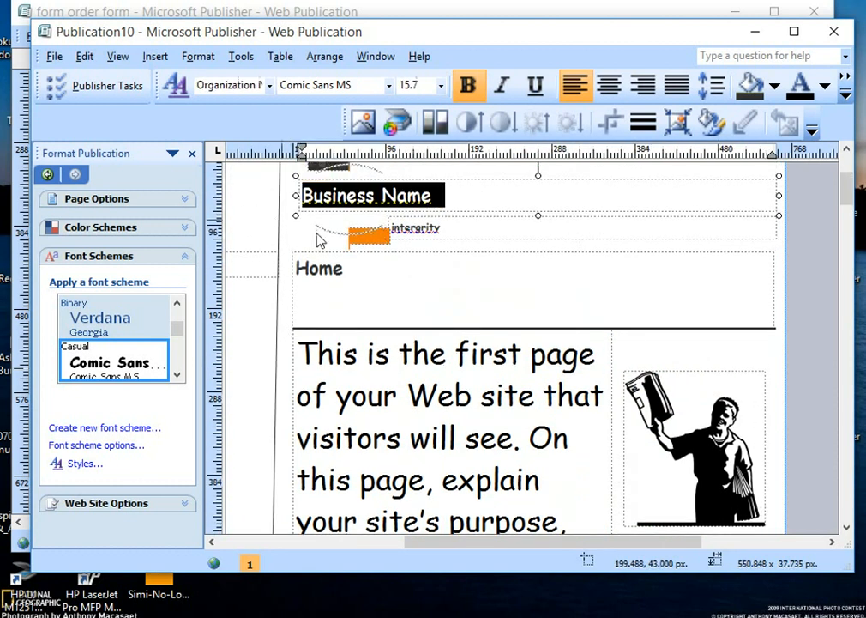
pyautogui.write('north')
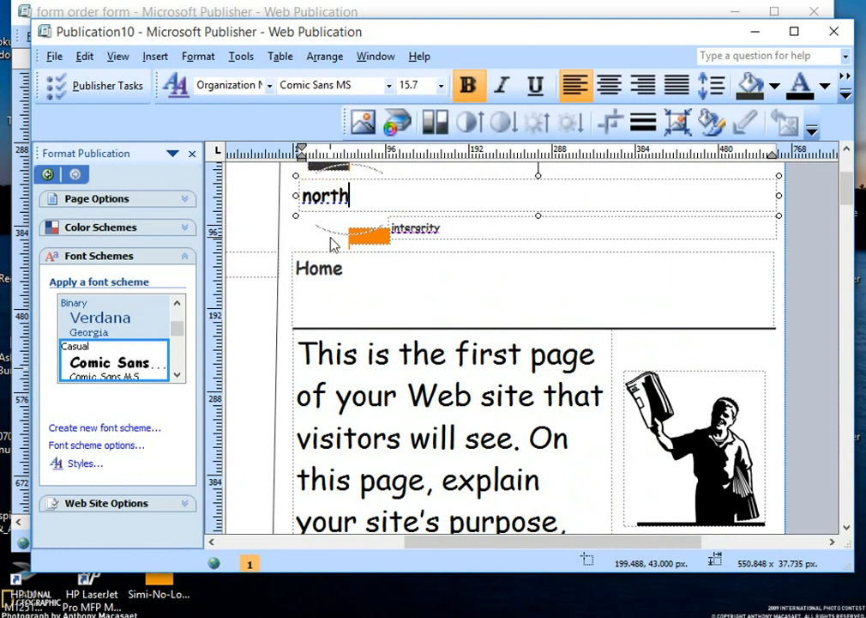
pyautogui.write('bri')
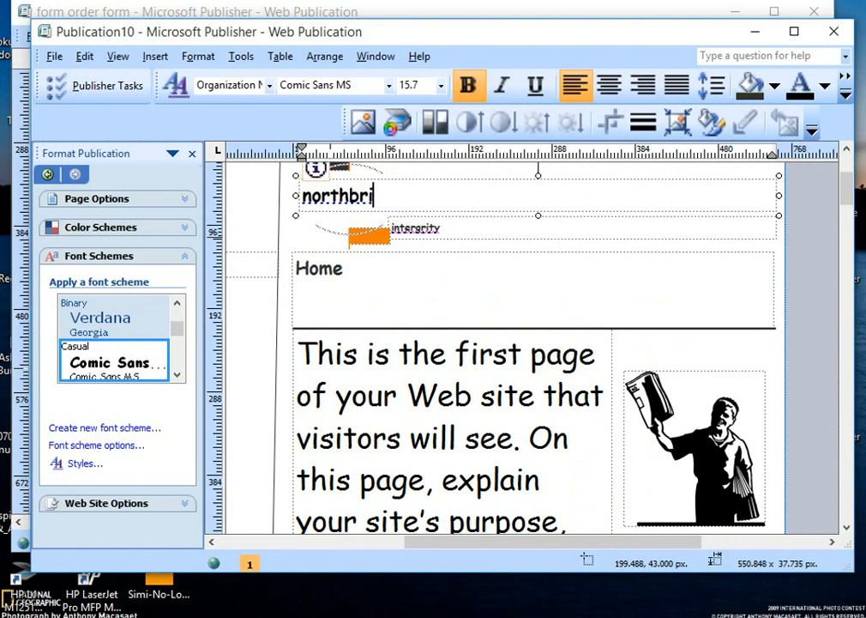
pyautogui.write('dge')
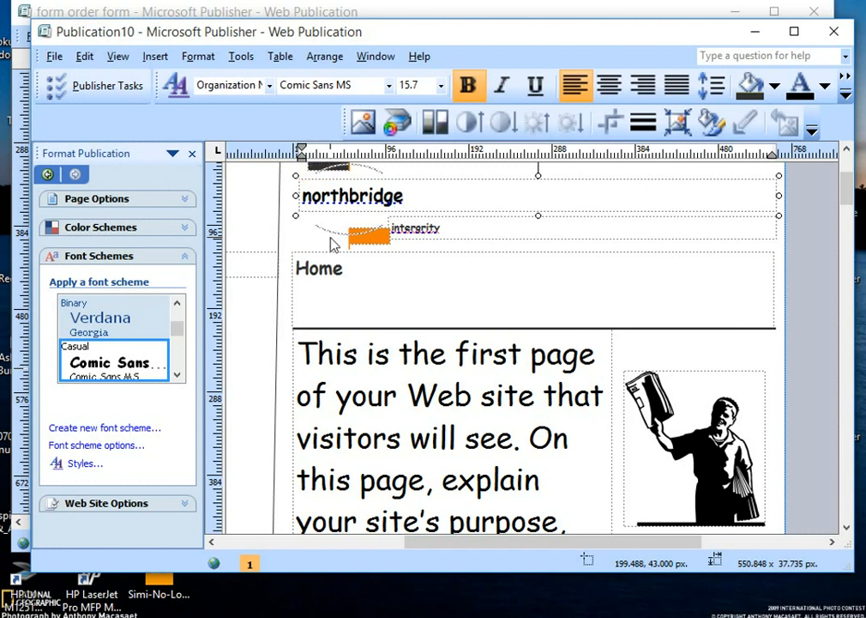
pyautogui.write('.techn')
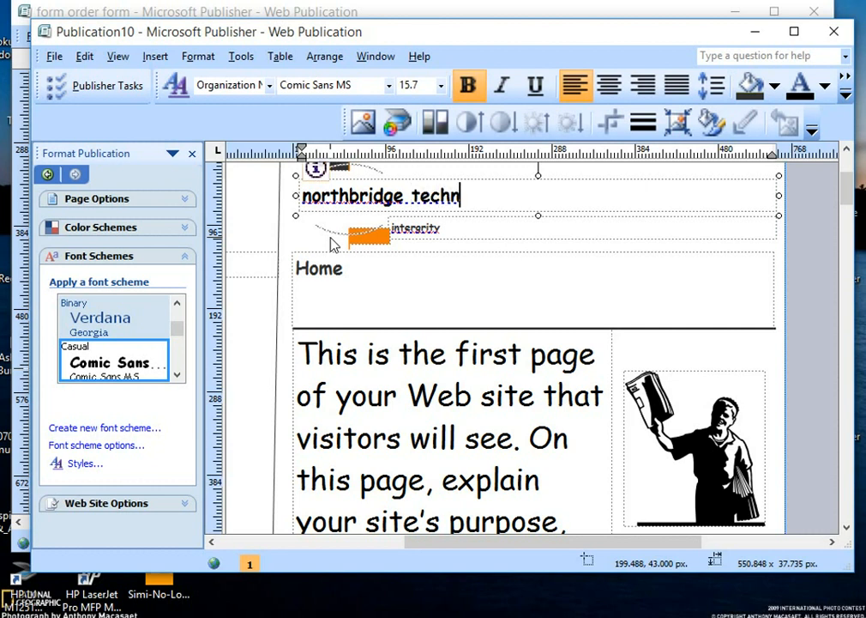
pyautogui.write('ono')
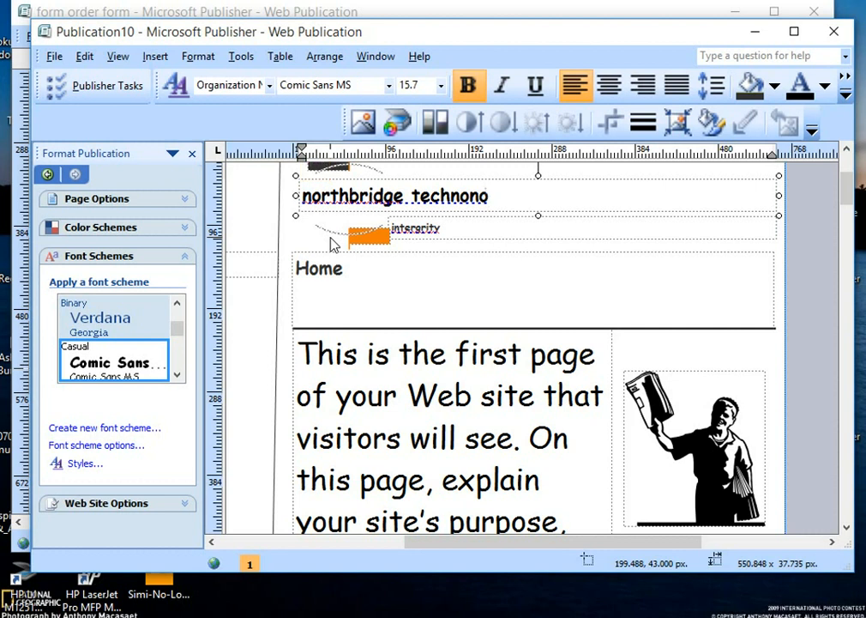
pyautogui.write('gies')
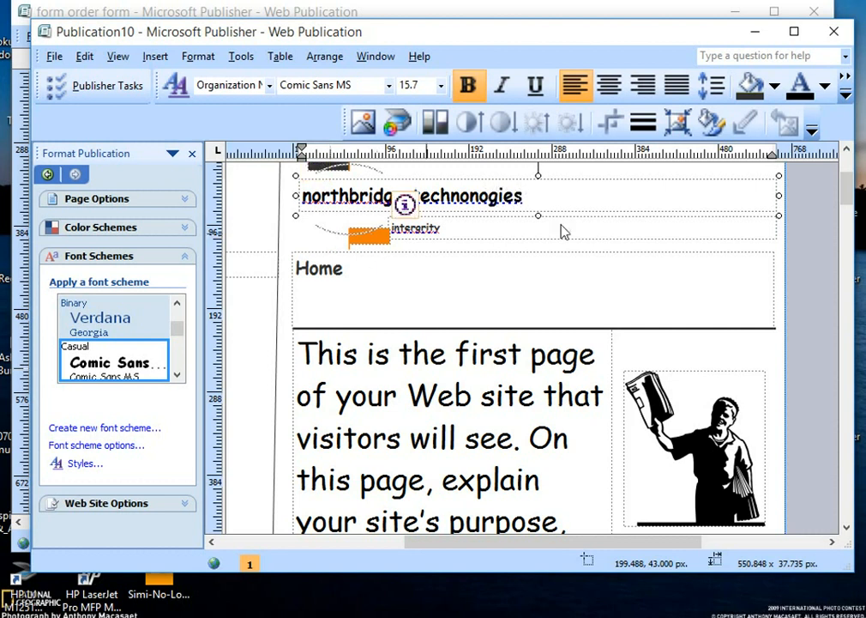
pyautogui.moveTo(539, 175); pyautogui.dragTo(539, 162)
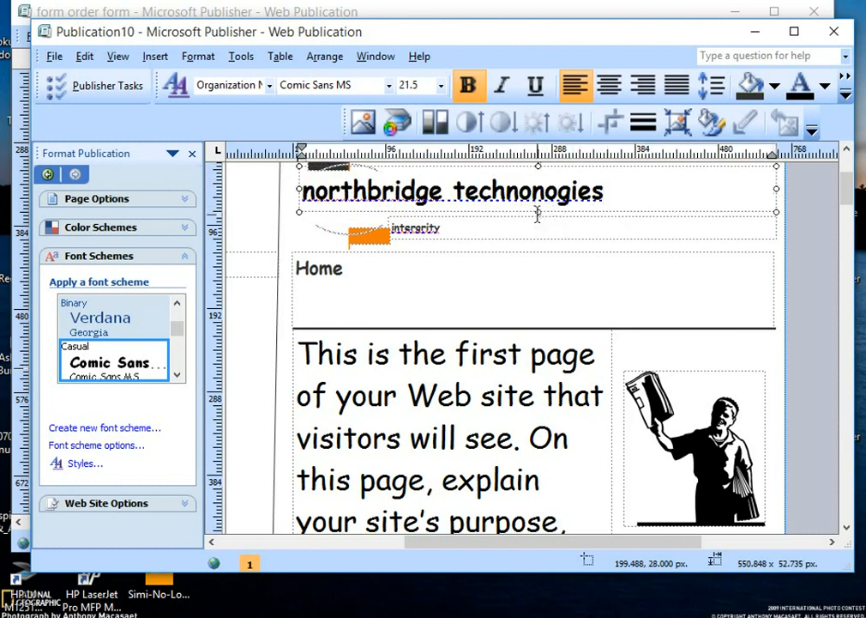
pyautogui.moveTo(536, 214); pyautogui.dragTo(538, 238)
# - Remove the logo and the "intergrity" tagline text box around the business name
pyautogui.click(395, 227)
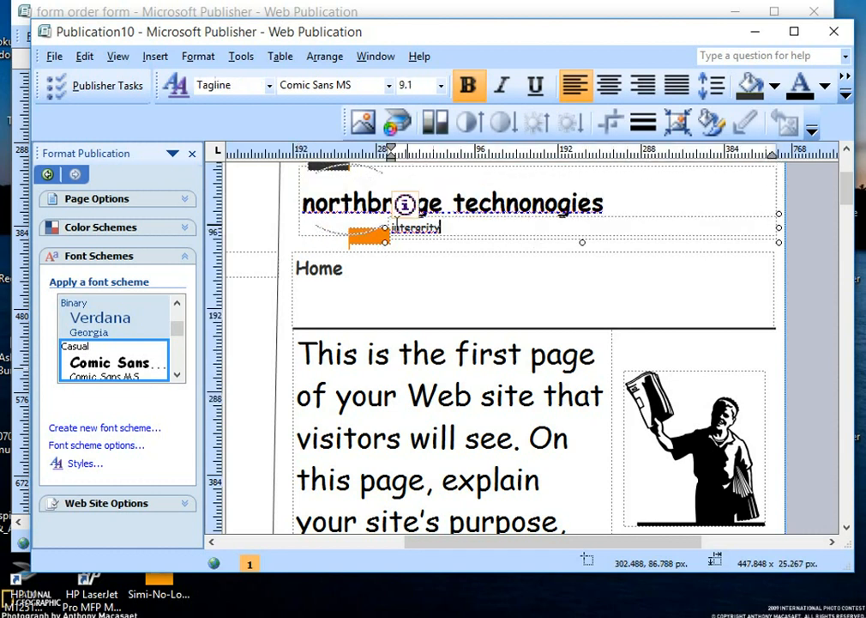
pyautogui.rightClick(395, 228)
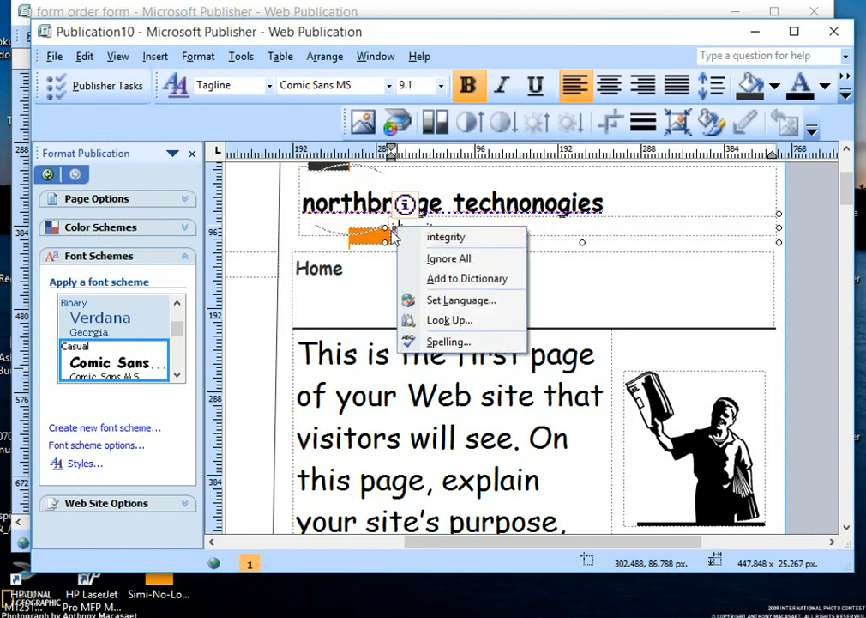
pyautogui.click(446, 237)
pyautogui.rightClick(397, 230)
pyautogui.press('Escape')
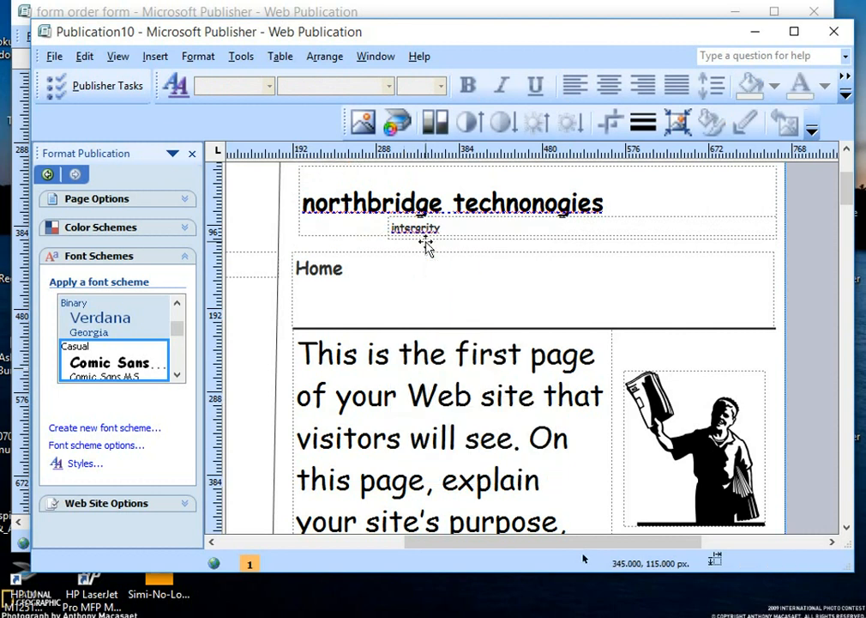
pyautogui.click(422, 229)
pyautogui.rightClick(417, 240)
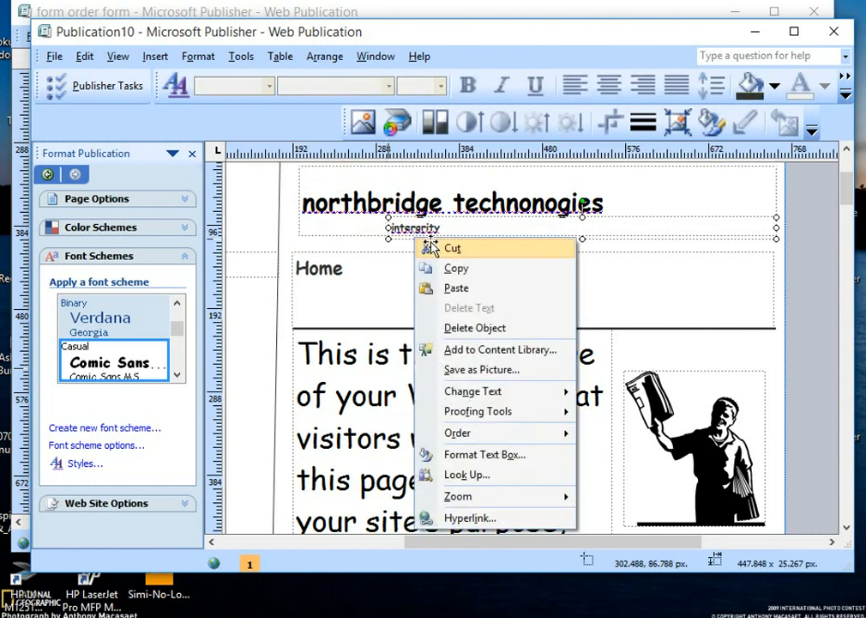
pyautogui.click(451, 249)
# - Enlarge the business name text box to about 96 px high and set its text to font size 28
pyautogui.click(410, 235)
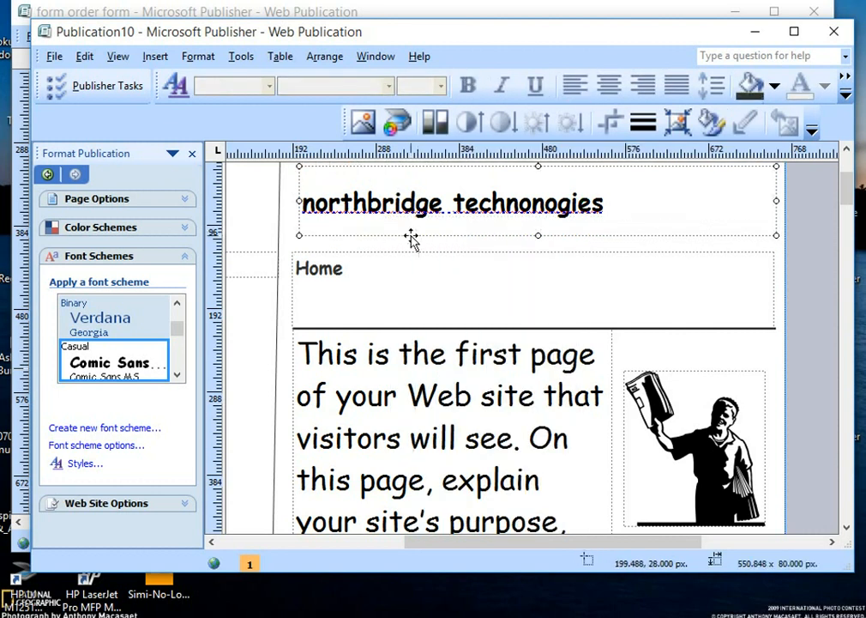
pyautogui.moveTo(538, 238); pyautogui.dragTo(537, 249)
pyautogui.moveTo(613, 204); pyautogui.dragTo(164, 184)
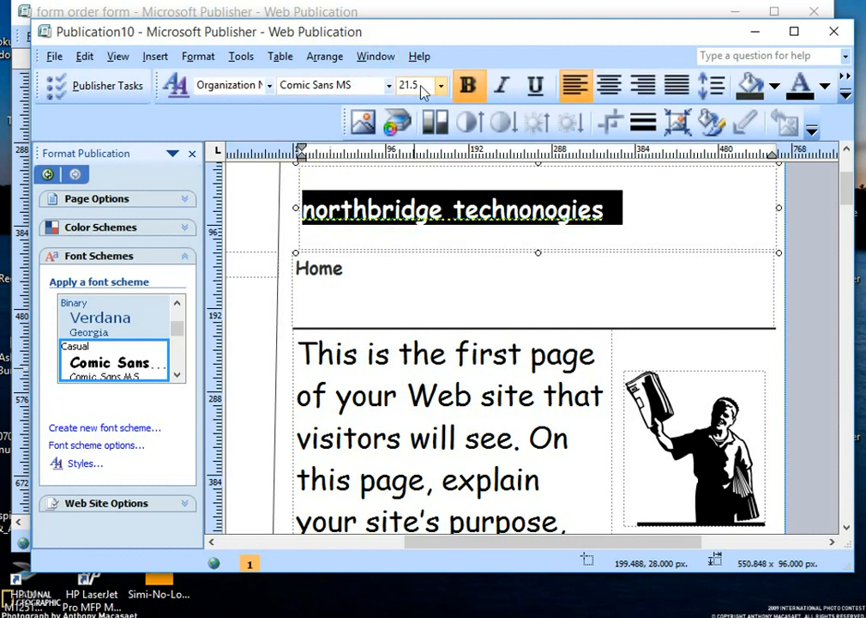
pyautogui.click(441, 85)
pyautogui.scroll(-2, 424, 193)
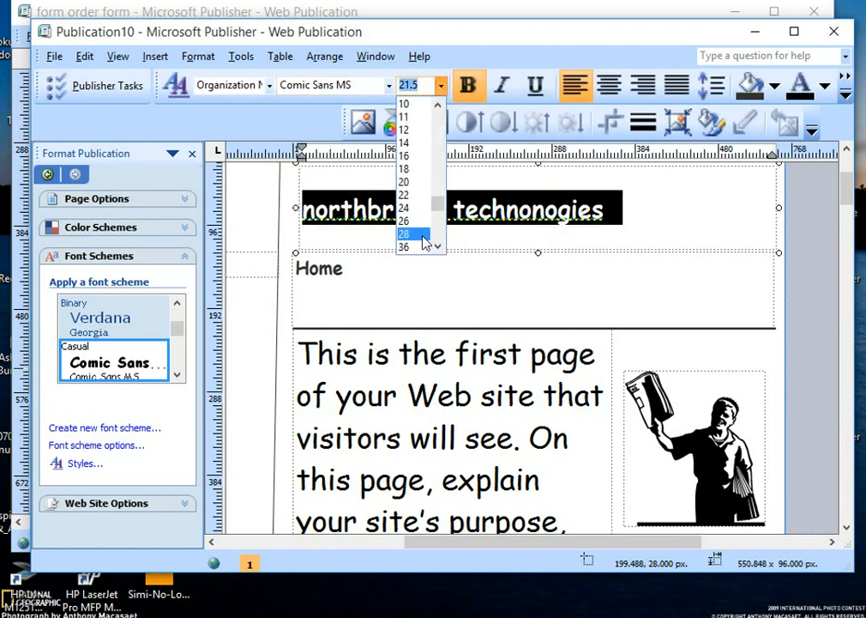
pyautogui.scroll(-1, 425, 243)
pyautogui.click(425, 236)
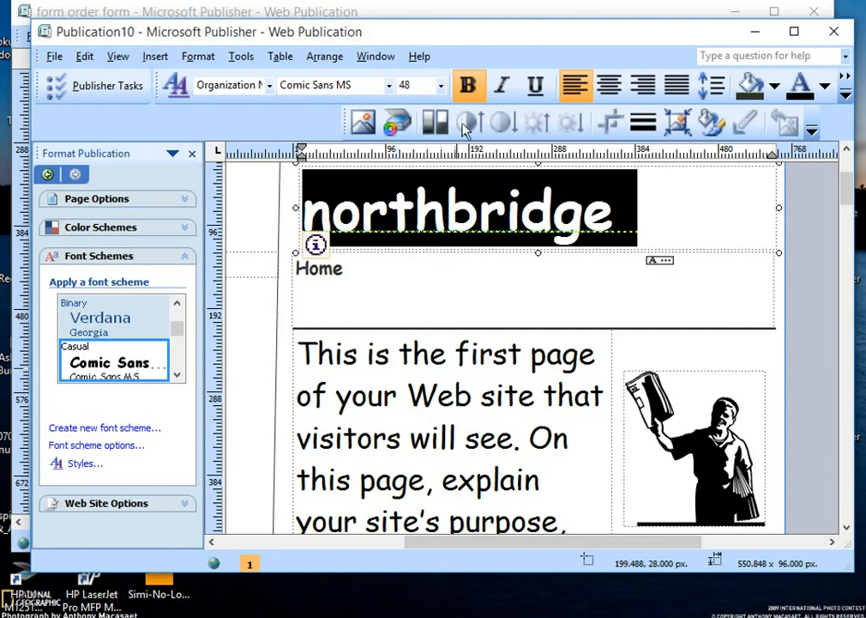
pyautogui.click(441, 85)
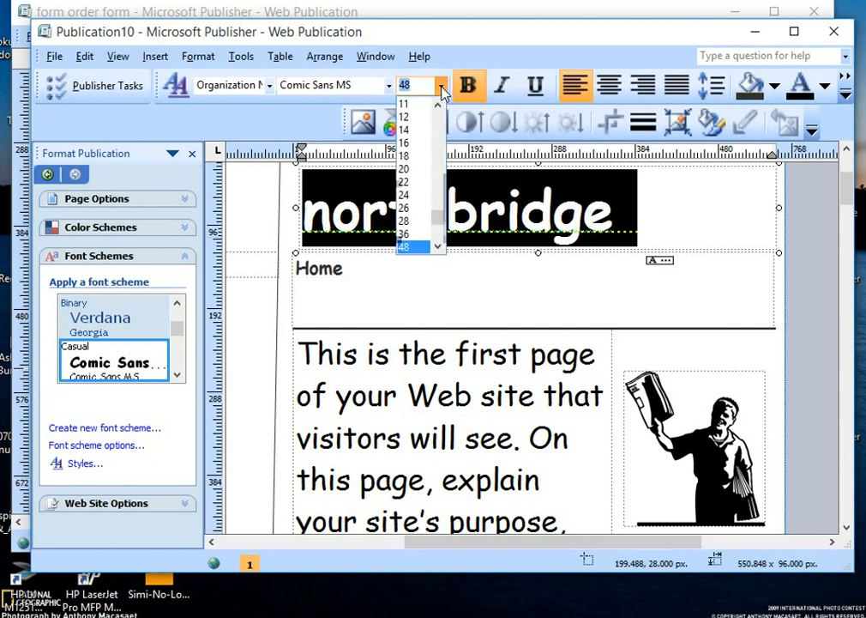
pyautogui.click(415, 221)
pyautogui.click(754, 220)
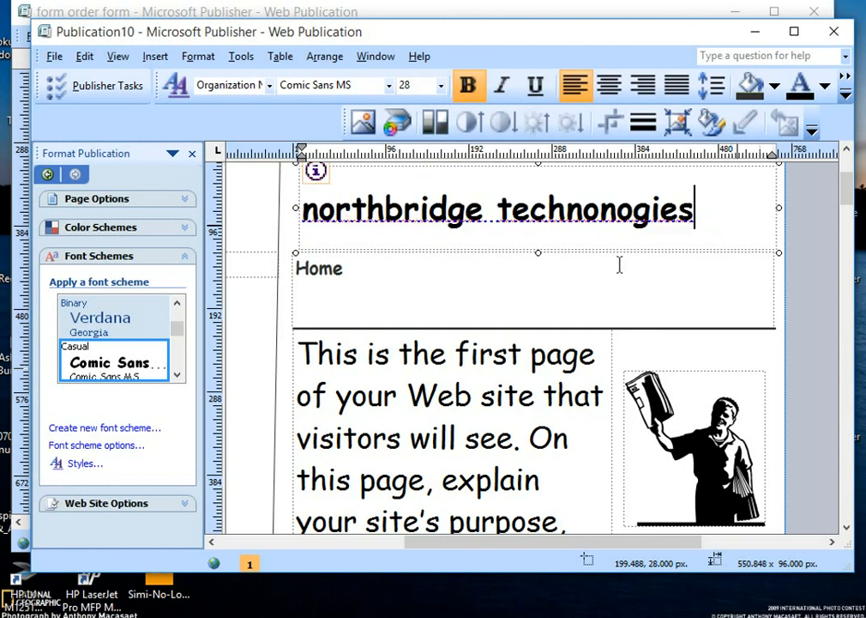
pyautogui.moveTo(714, 225); pyautogui.dragTo(184, 163)
pyautogui.click(446, 531)
pyautogui.scroll(-3, 423, 542)
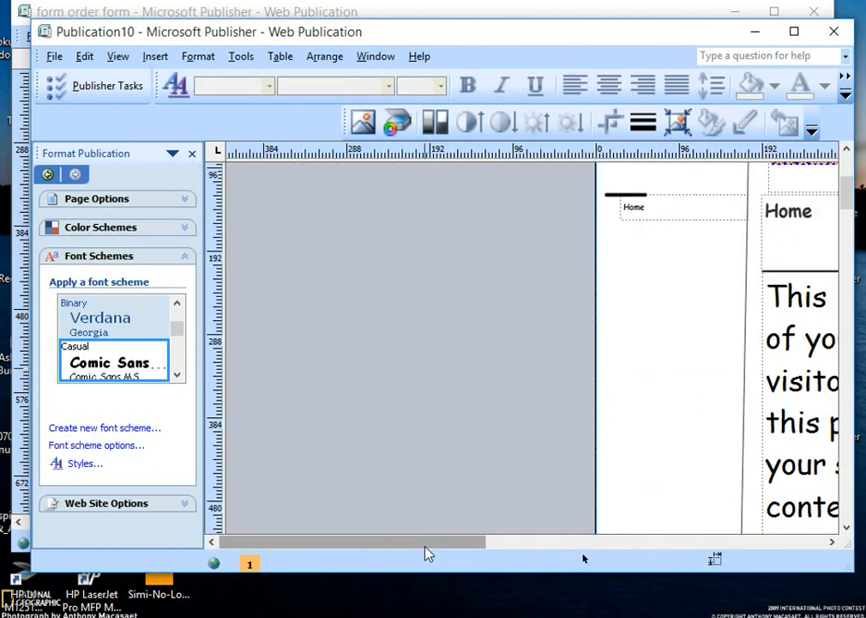
pyautogui.moveTo(423, 542); pyautogui.dragTo(611, 541)
pyautogui.scroll(3, 526, 300)
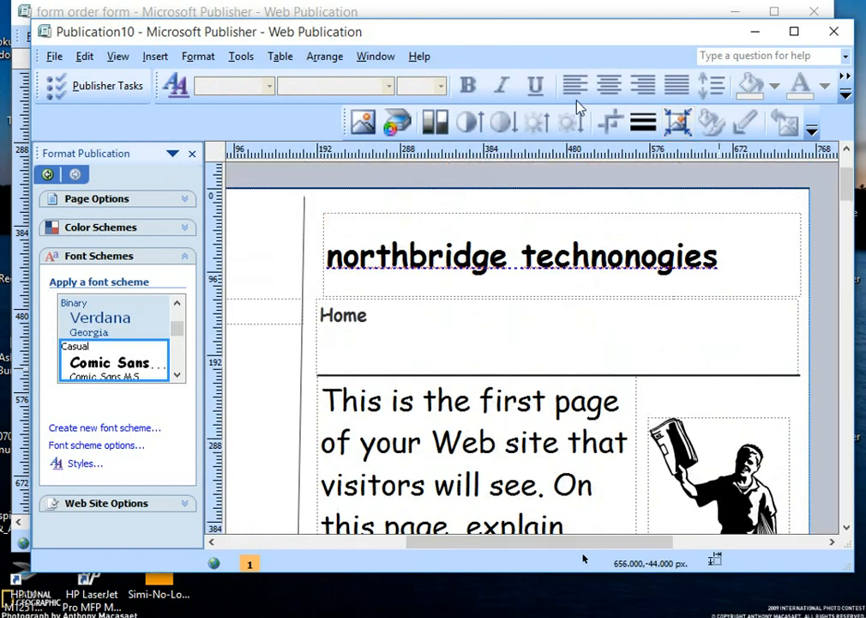
# - Color the business name text orange and fill its text box with black
pyautogui.click(721, 257)
pyautogui.tripleClick(721, 257)
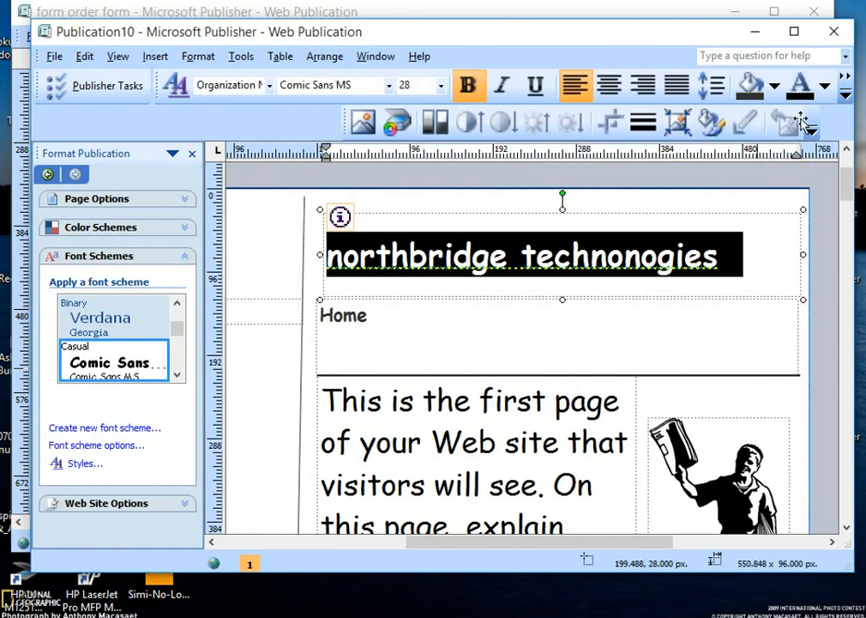
pyautogui.click(825, 86)
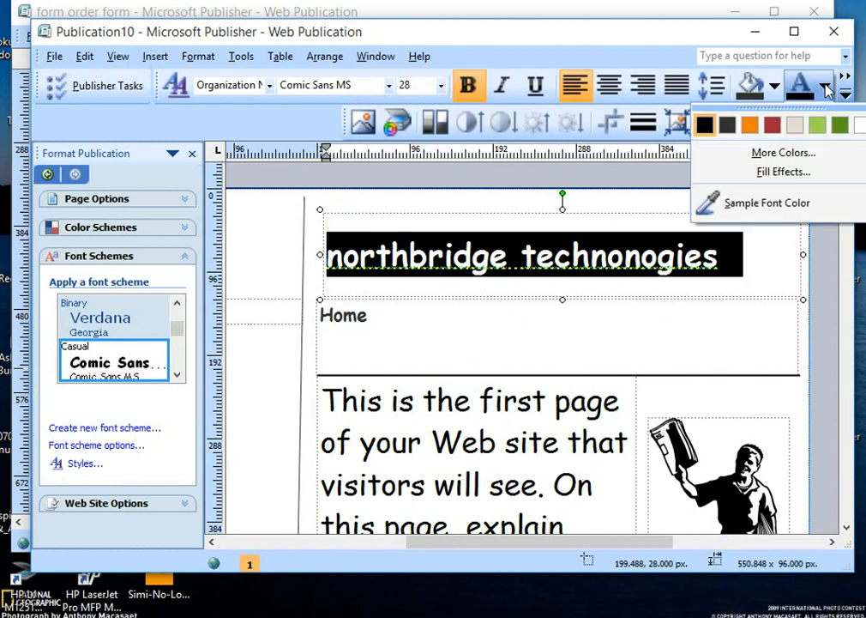
pyautogui.click(749, 128)
pyautogui.click(774, 87)
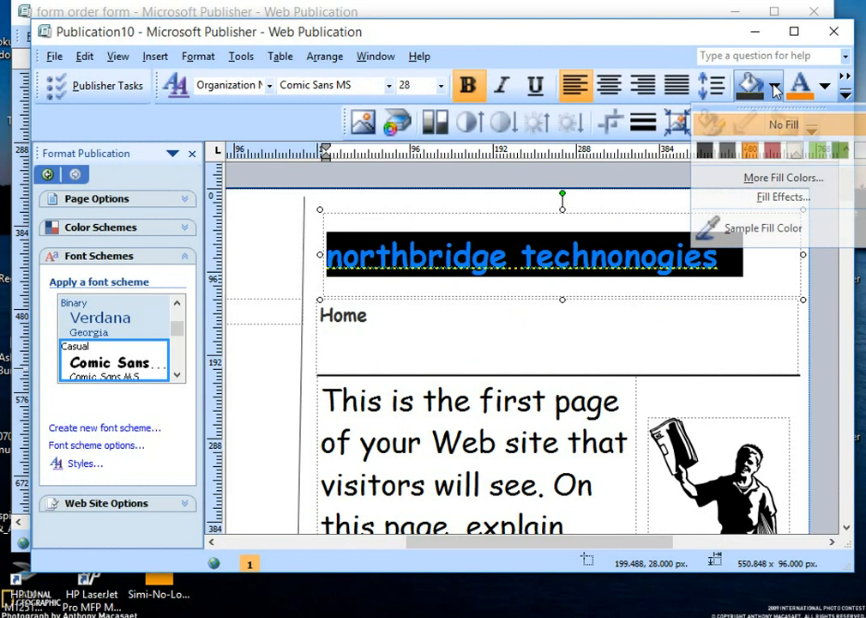
pyautogui.click(701, 147)
pyautogui.click(715, 256)
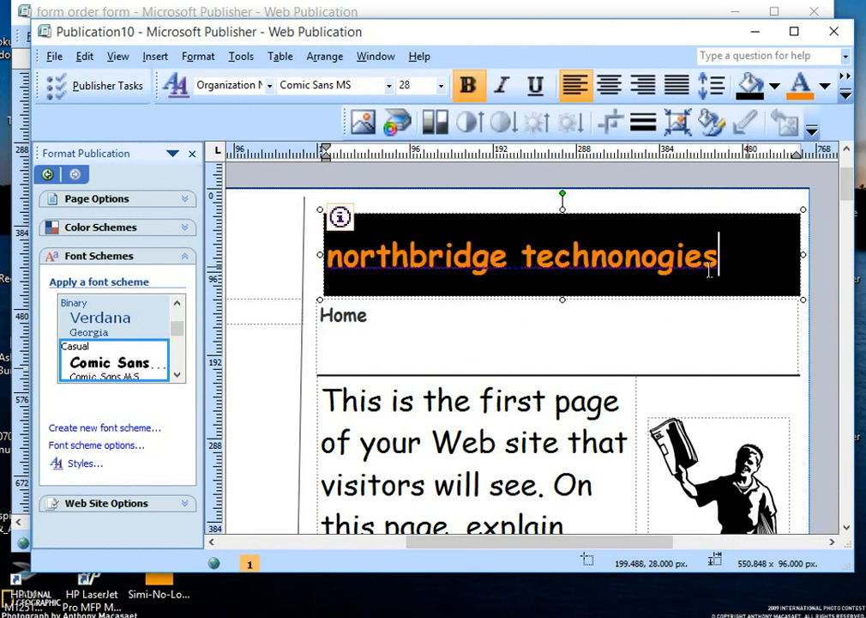
# - Change the font color of the business name on the black banner to white
pyautogui.scroll(-2, 511, 269)
pyautogui.scroll(2, 510, 269)
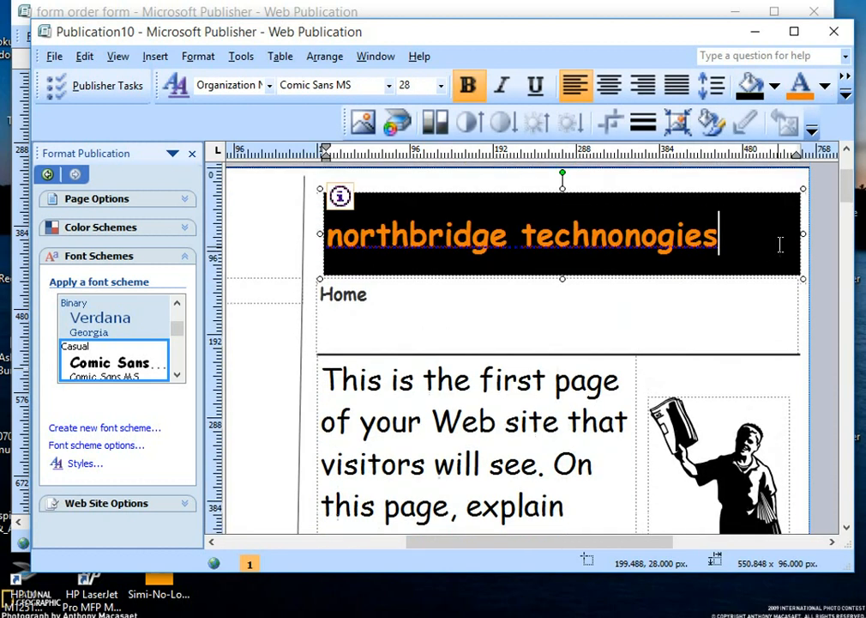
pyautogui.tripleClick(423, 244)
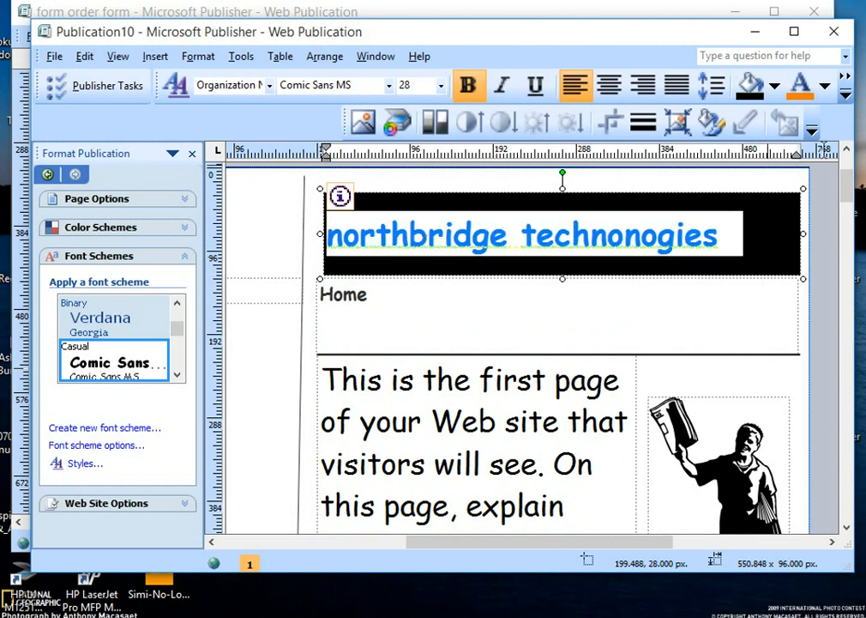
pyautogui.click(824, 85)
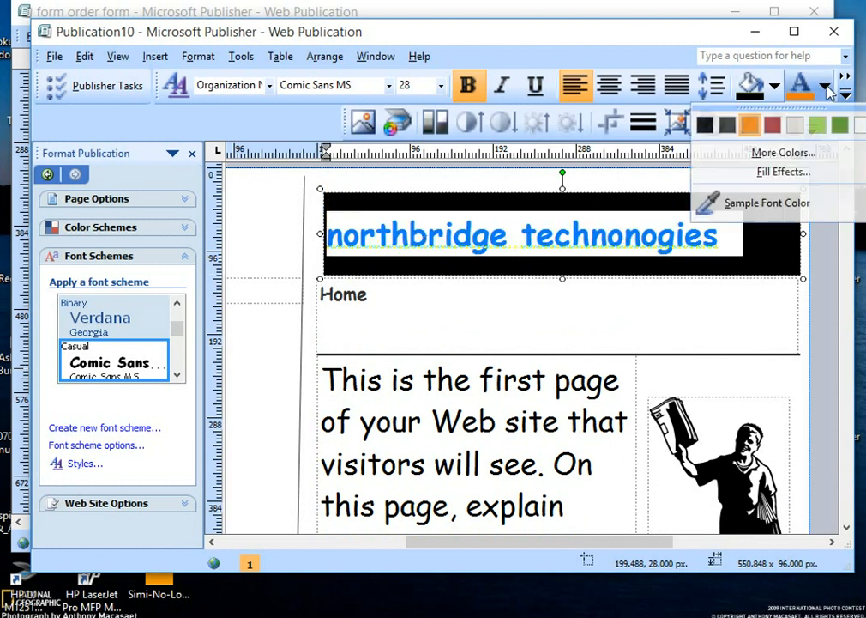
pyautogui.click(861, 127)
pyautogui.click(731, 223)
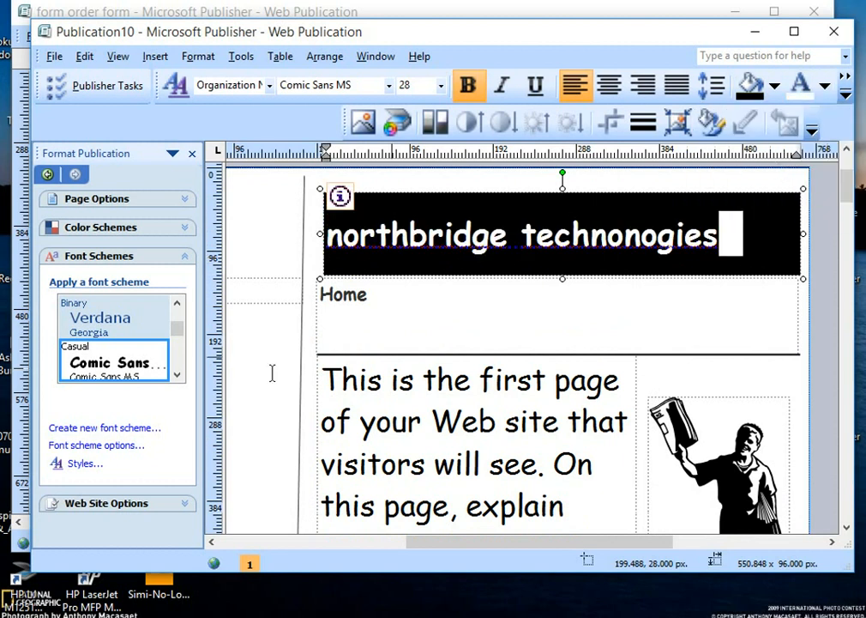
# - Insert an Order Form page from the Forms page types, with its hyperlink added to the navigation bars
pyautogui.click(360, 316)
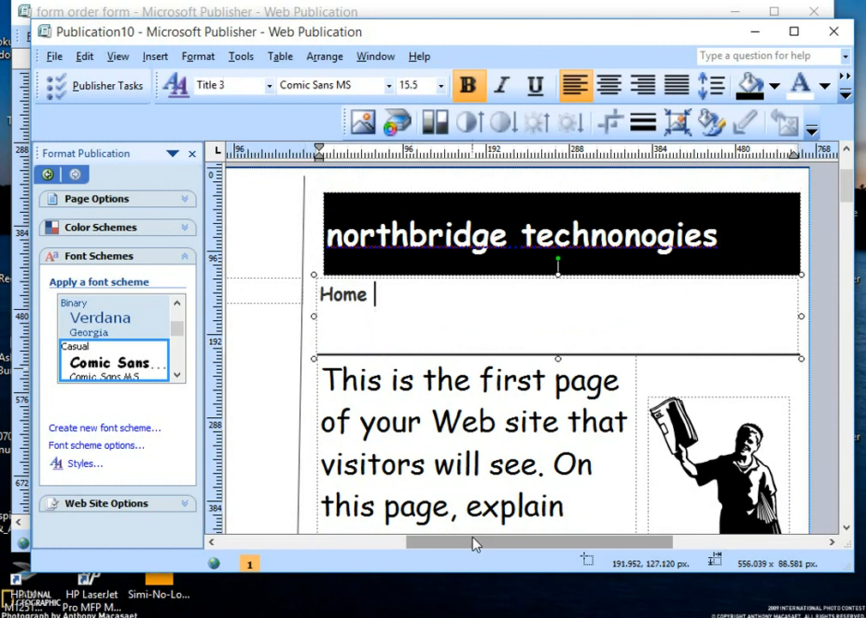
pyautogui.moveTo(477, 544); pyautogui.dragTo(345, 543)
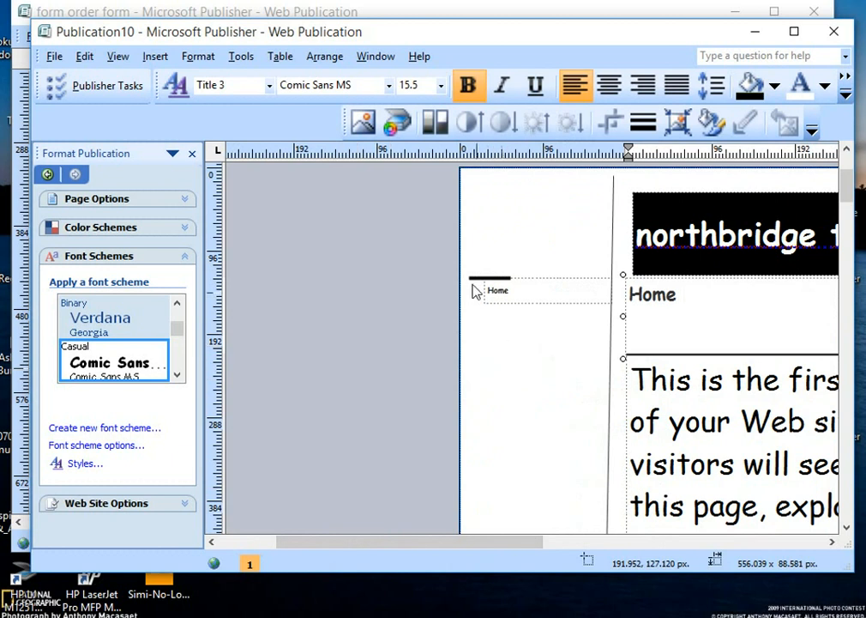
pyautogui.click(156, 58)
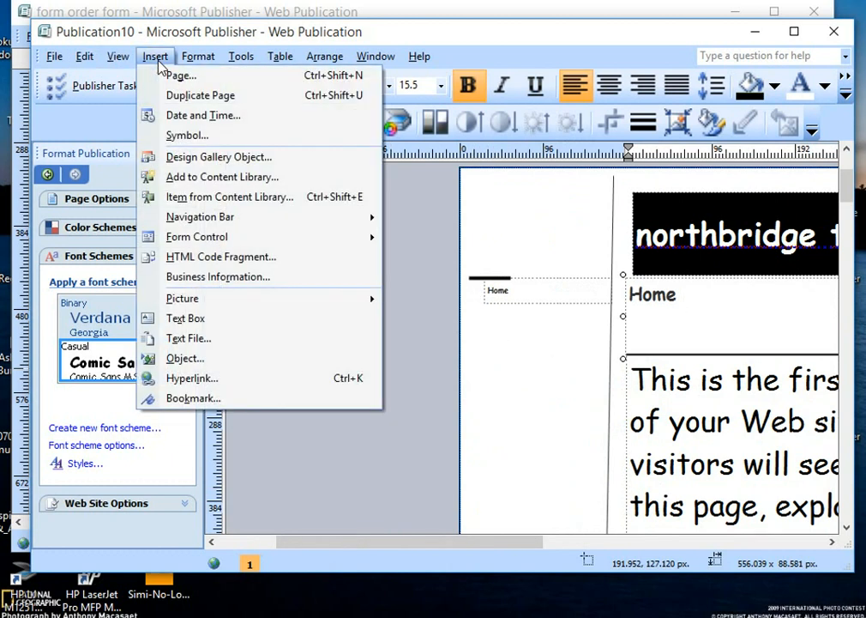
pyautogui.click(404, 276)
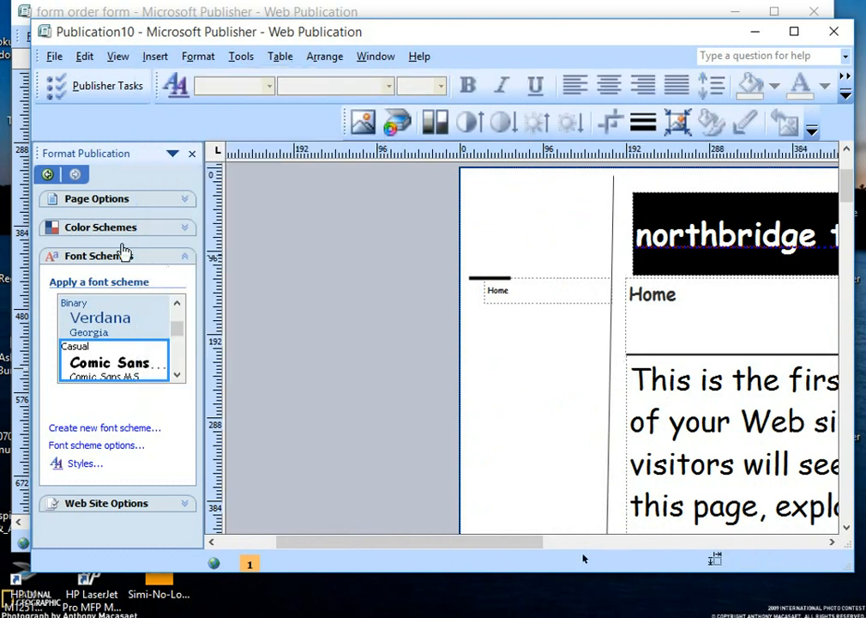
pyautogui.click(118, 201)
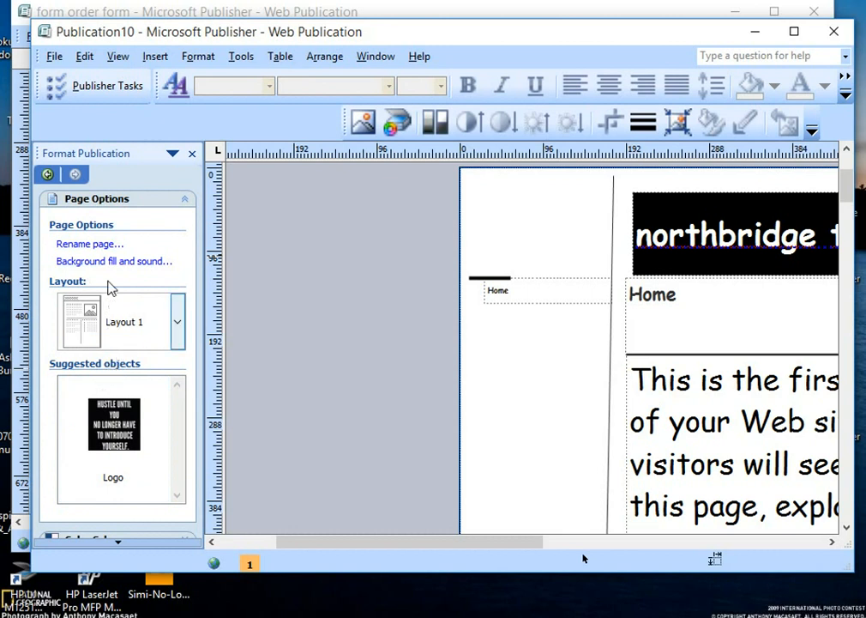
pyautogui.click(154, 57)
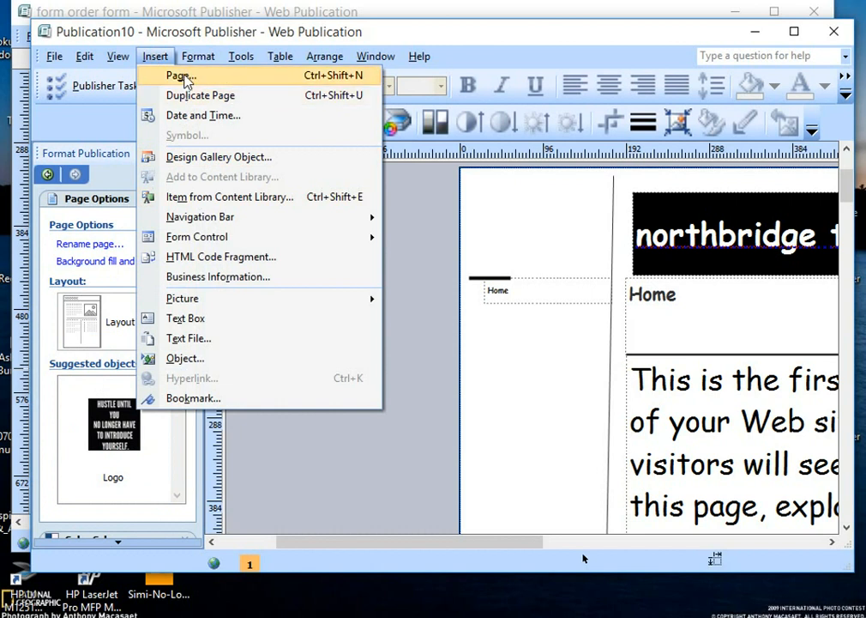
pyautogui.click(182, 76)
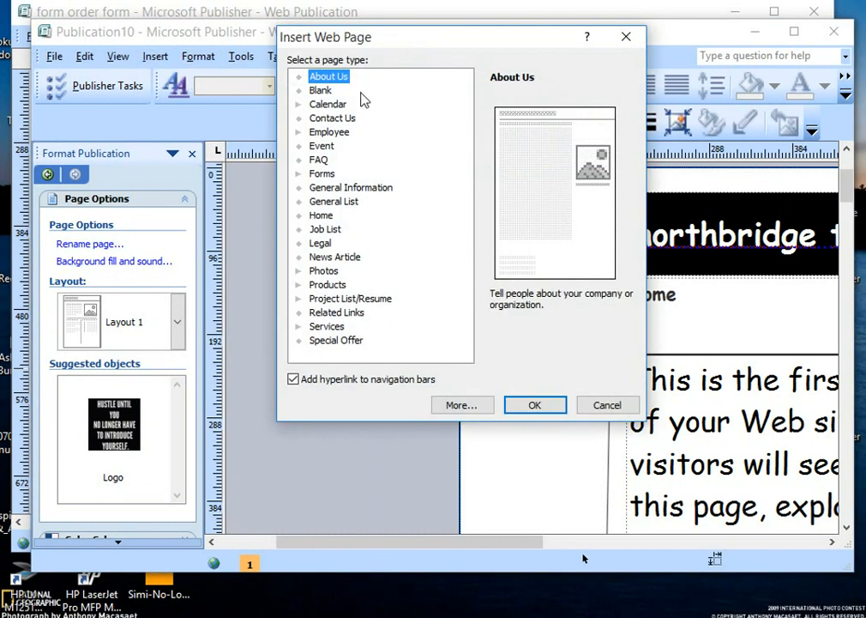
pyautogui.click(321, 174)
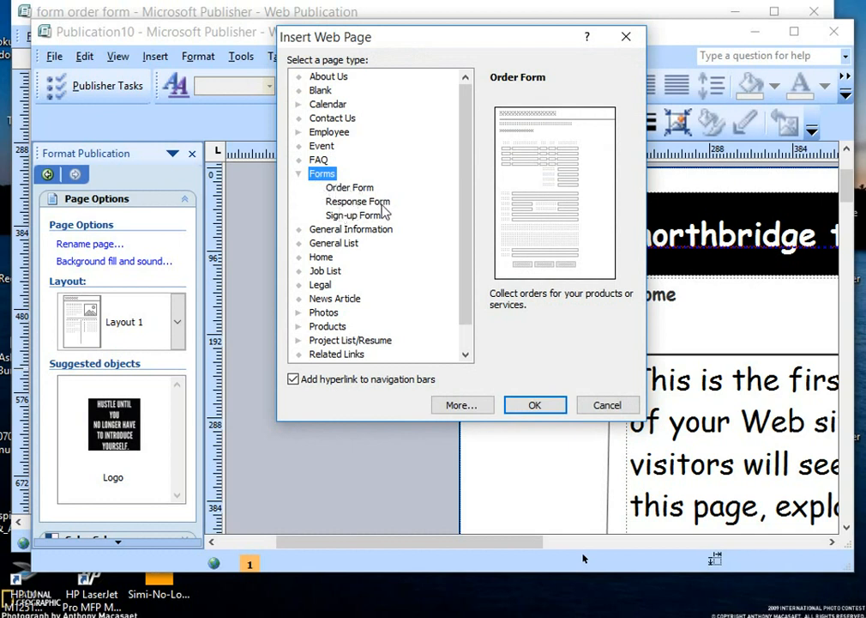
pyautogui.click(351, 188)
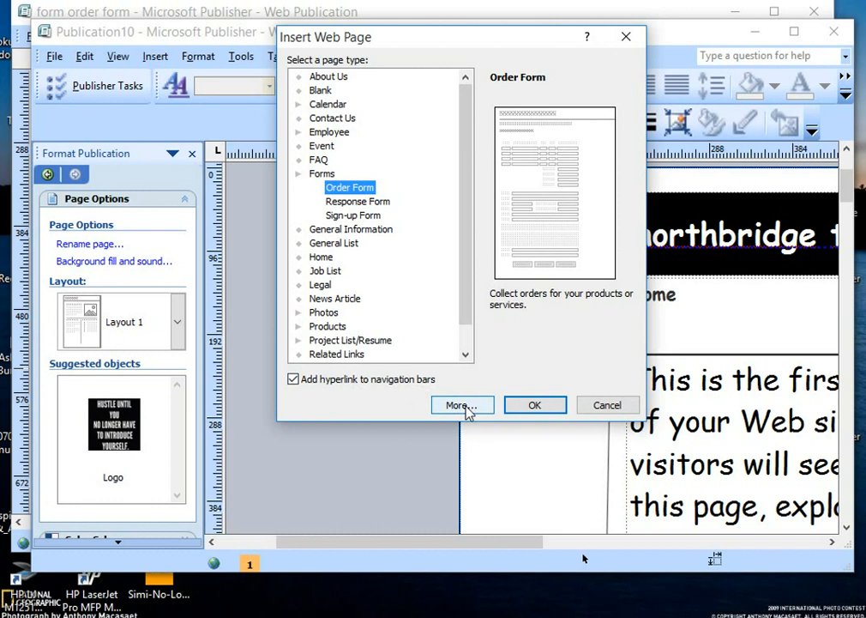
pyautogui.click(527, 405)
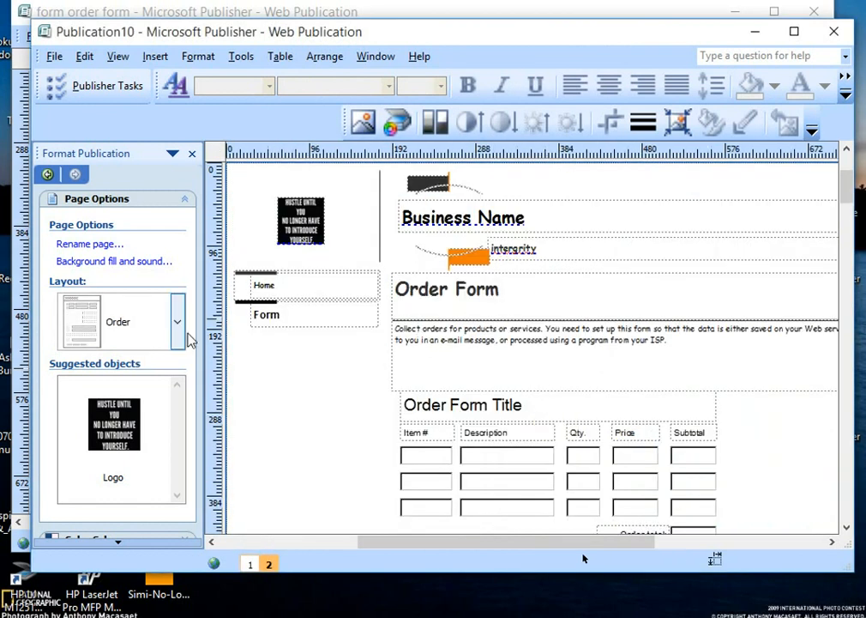
# - Follow the Home link in the order form page's navigation bar back to the first page
pyautogui.click(285, 291)
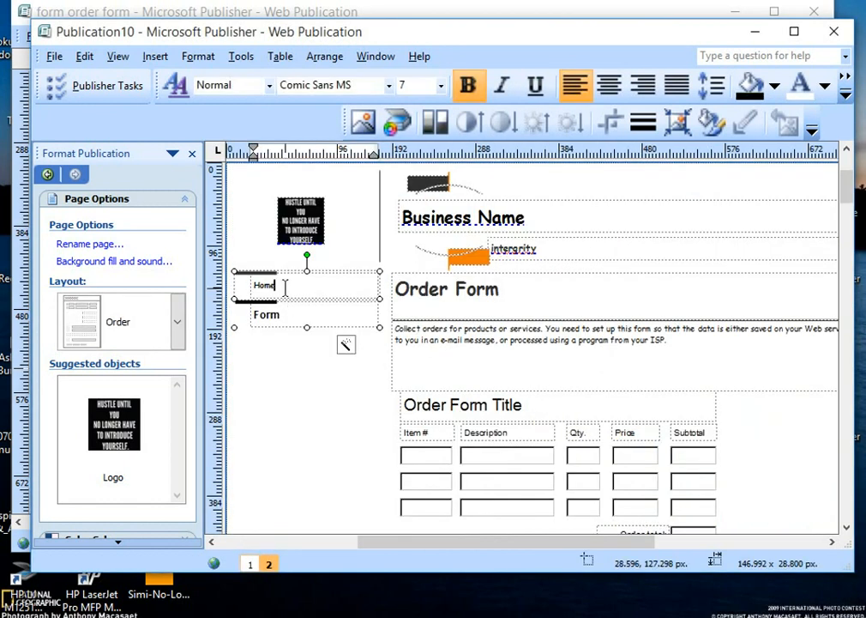
pyautogui.keyDown('ctrl'); pyautogui.click(284, 288); pyautogui.keyUp('ctrl')
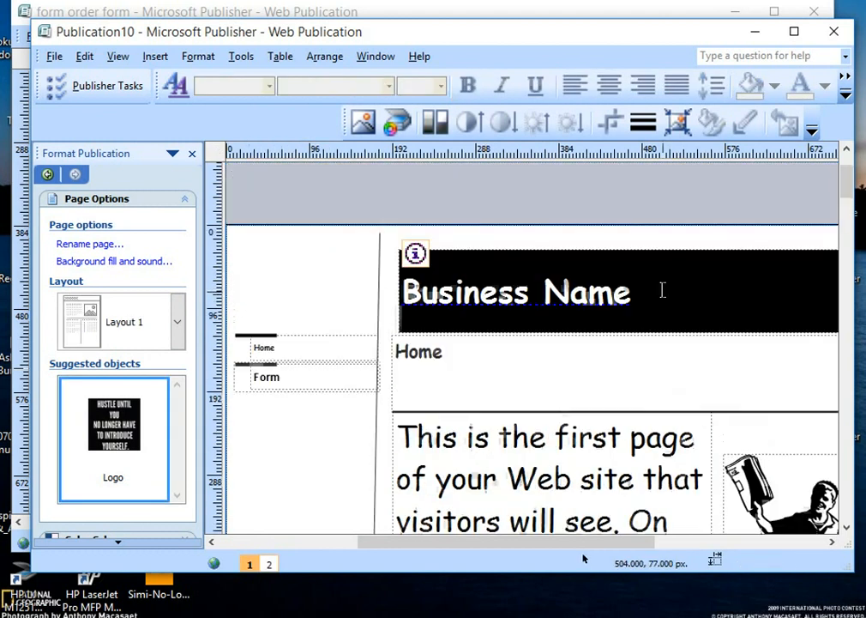
pyautogui.click(274, 352)
pyautogui.keyDown('ctrl'); pyautogui.click(275, 353); pyautogui.keyUp('ctrl')
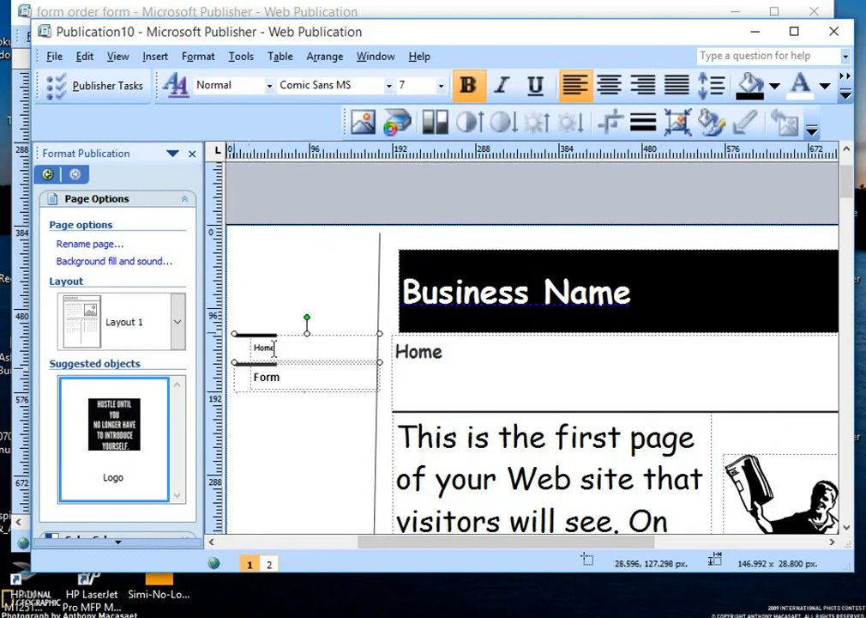
pyautogui.click(319, 511)
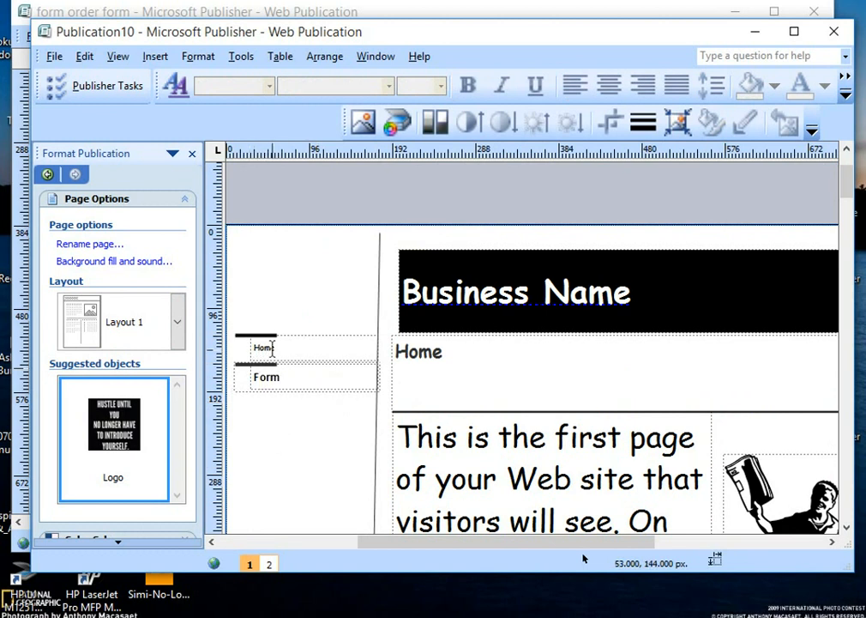
# - Set the Home link in the first page's navigation bar to font size 11
pyautogui.click(277, 346)
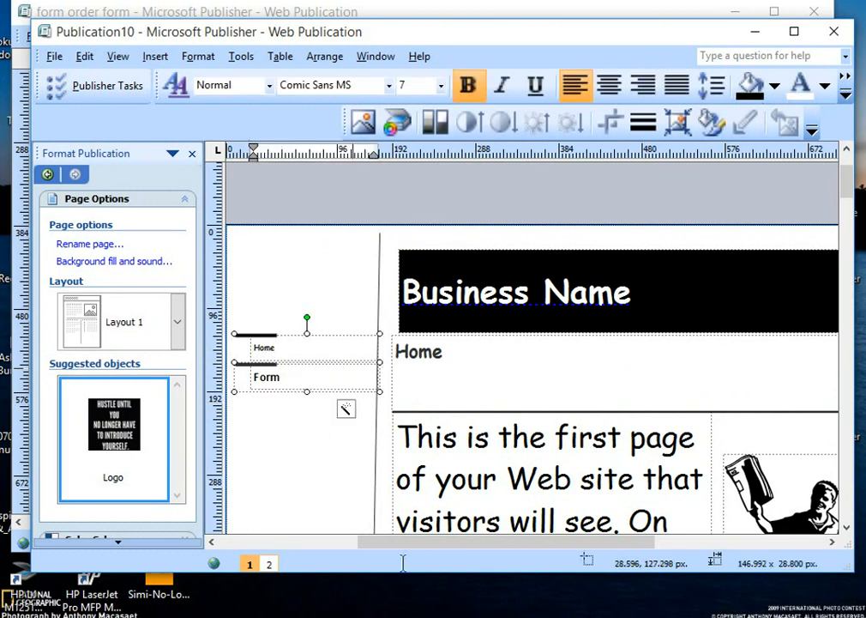
pyautogui.scroll(-1, 429, 489)
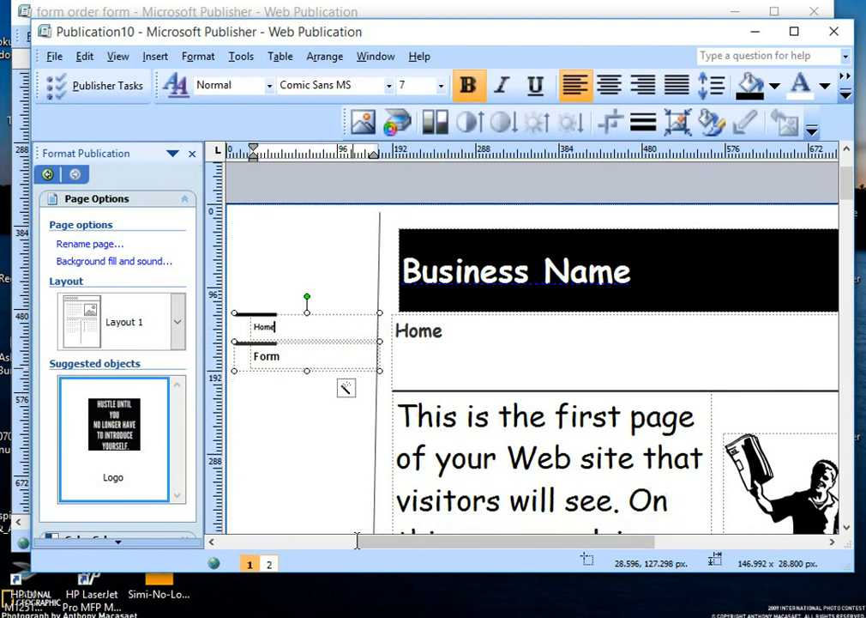
pyautogui.moveTo(363, 541); pyautogui.dragTo(320, 542)
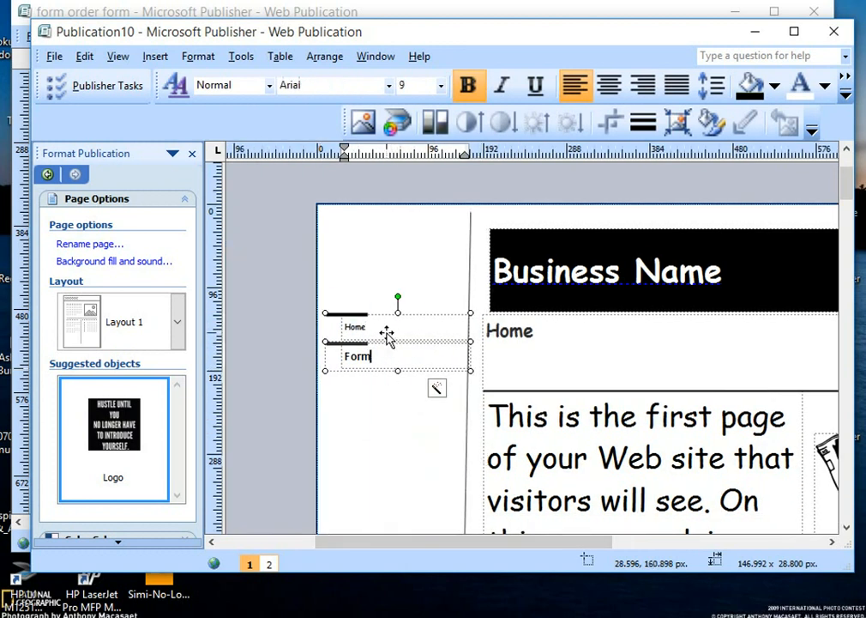
pyautogui.doubleClick(331, 327)
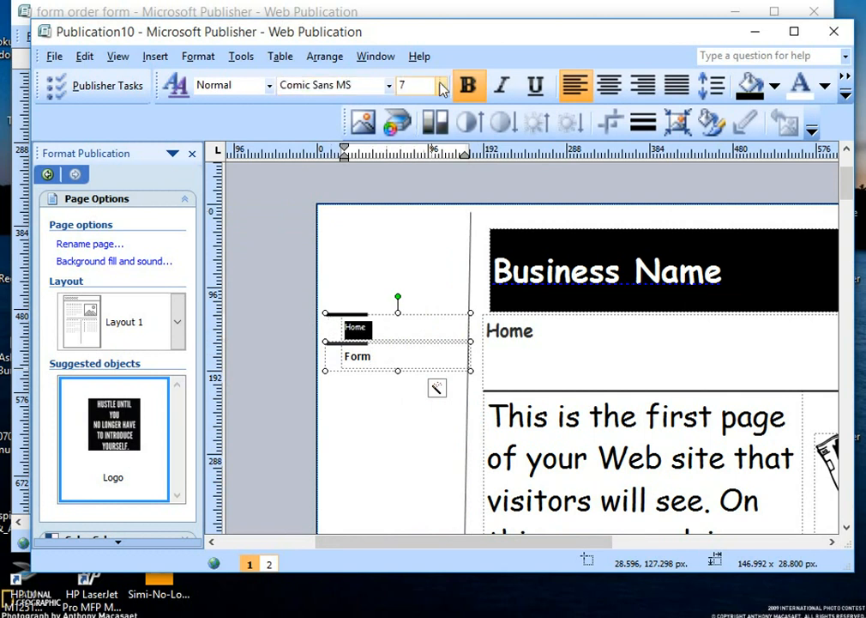
pyautogui.click(441, 85)
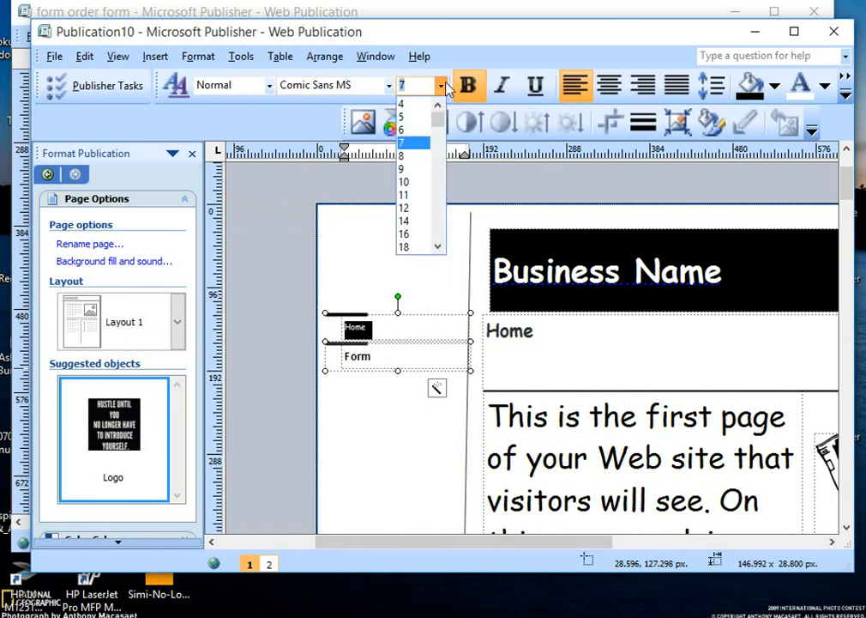
pyautogui.click(410, 196)
# - Set the Form link in the first page's navigation bar to font size 14
pyautogui.click(376, 355)
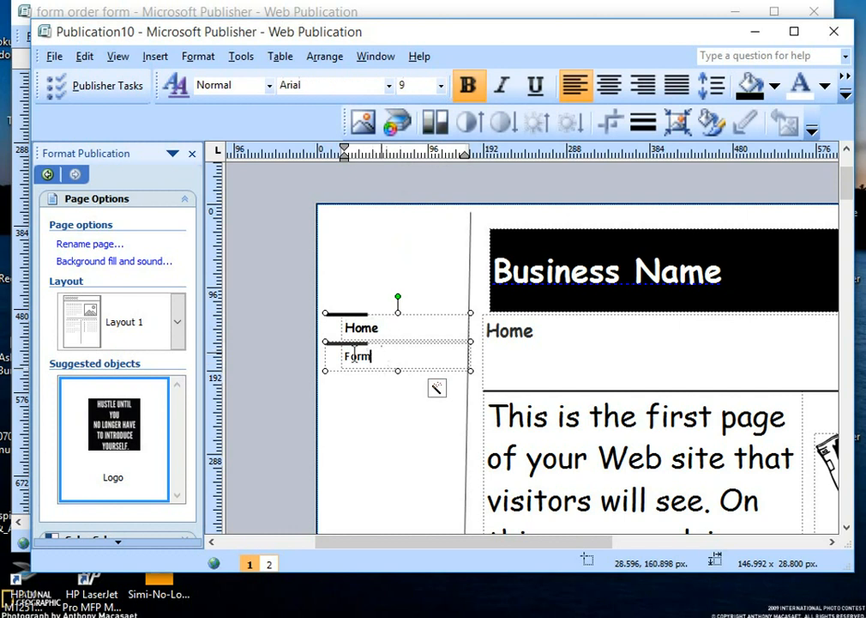
pyautogui.doubleClick(358, 356)
pyautogui.click(441, 85)
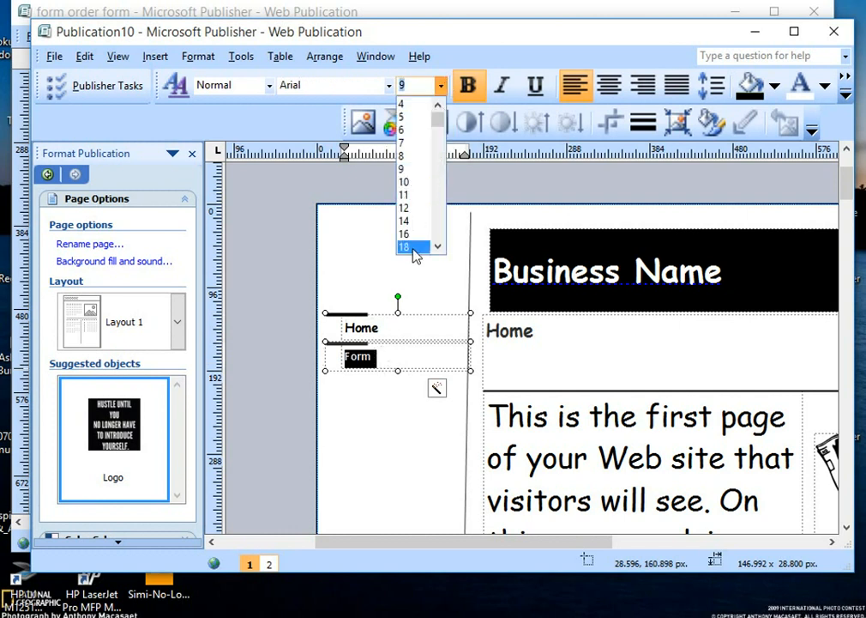
pyautogui.click(411, 220)
# - Set the Home link above the Form link to font size 14
pyautogui.doubleClick(395, 332)
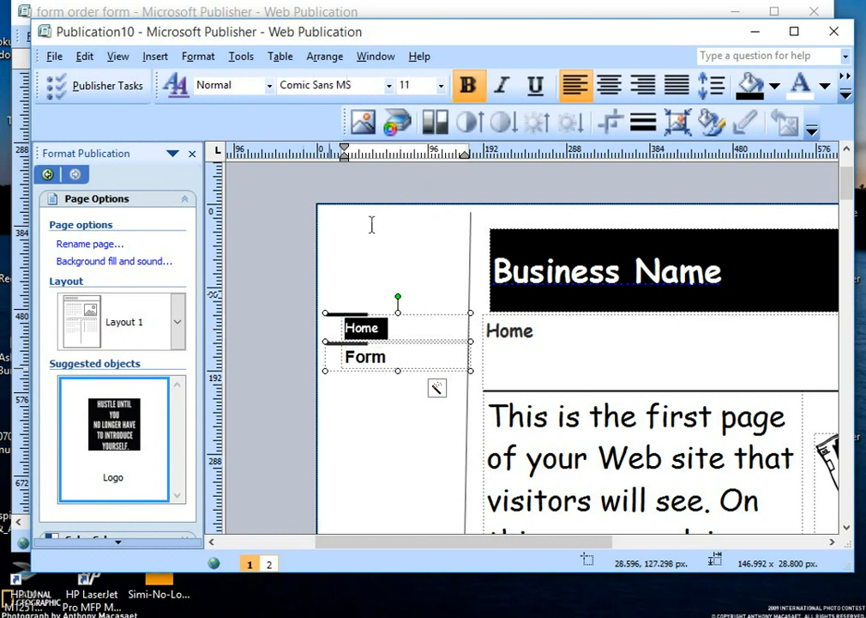
pyautogui.click(441, 85)
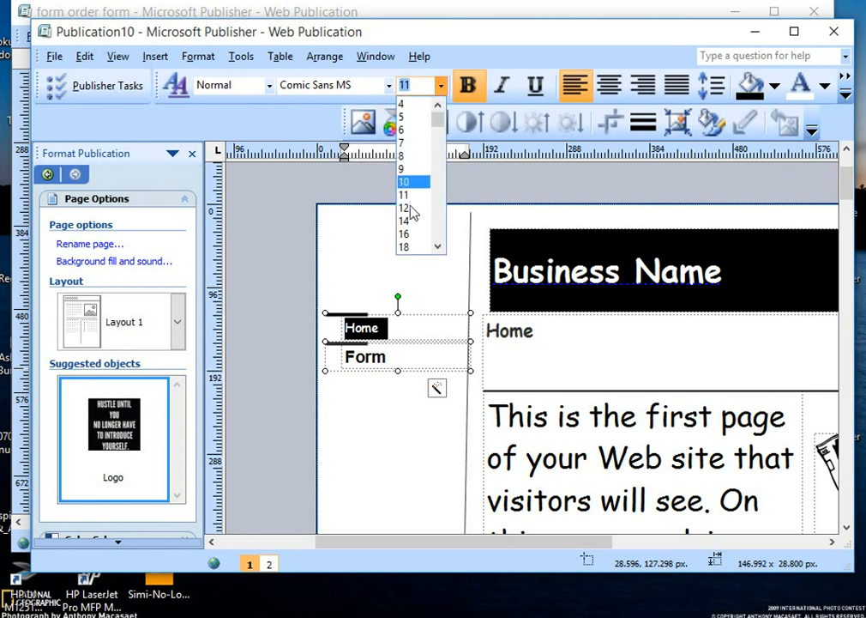
pyautogui.click(408, 220)
pyautogui.click(420, 360)
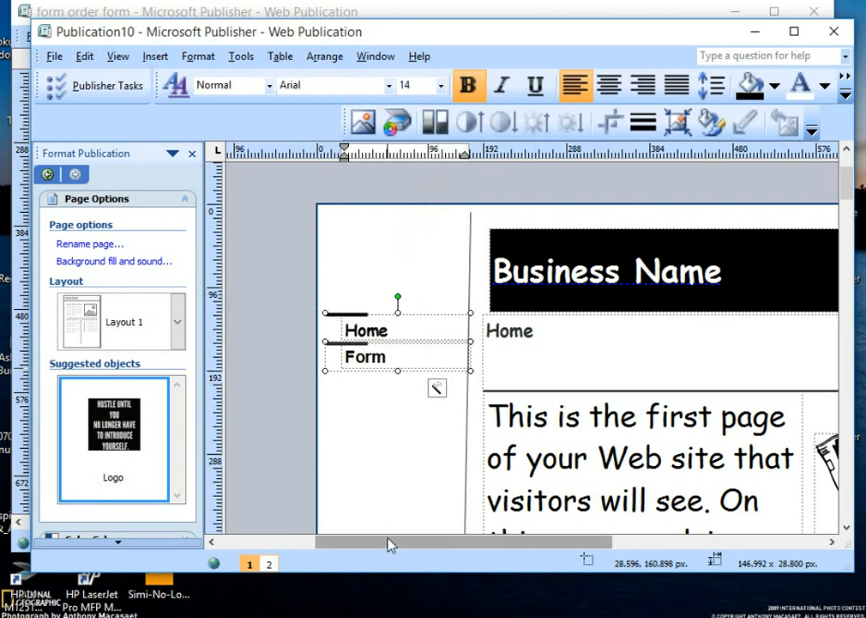
# - Test the navigation bar by following the Form link to the order form page and the Home link back
pyautogui.moveTo(389, 543); pyautogui.dragTo(520, 547)
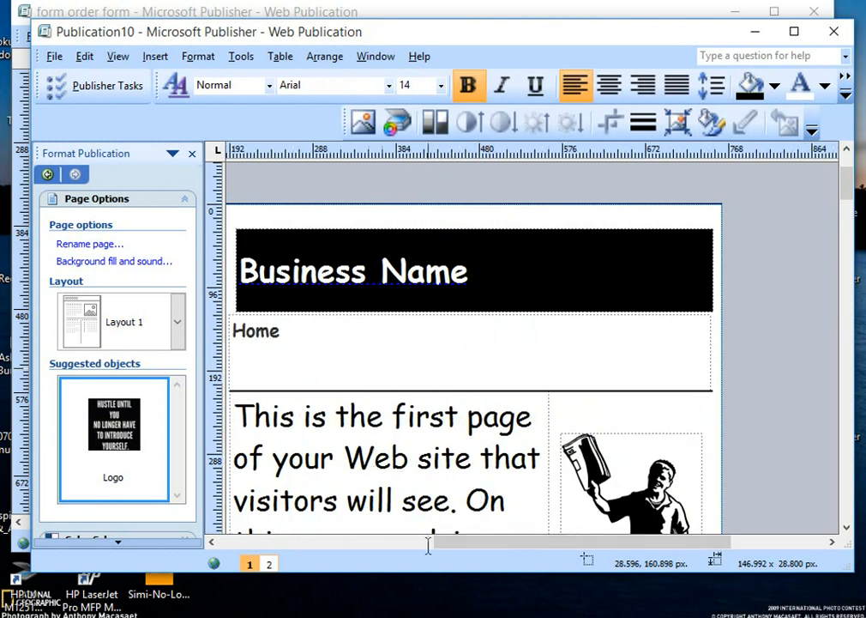
pyautogui.moveTo(460, 544); pyautogui.dragTo(340, 546)
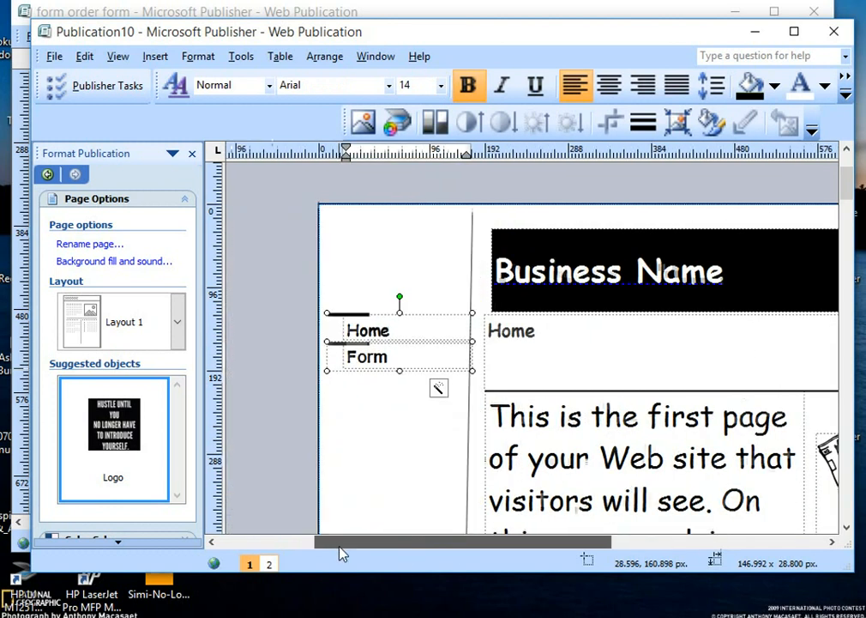
pyautogui.keyDown('ctrl'); pyautogui.click(363, 359); pyautogui.keyUp('ctrl')
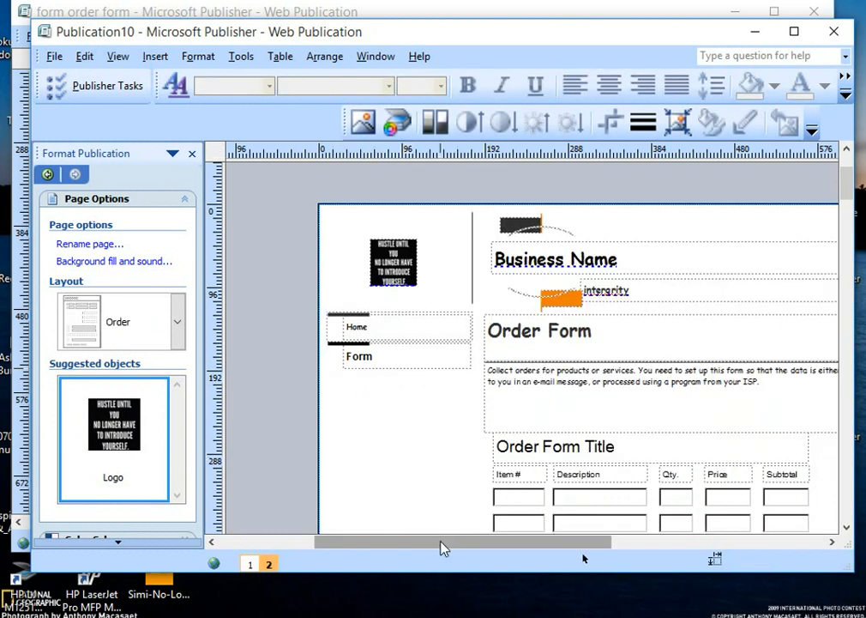
pyautogui.moveTo(444, 542)
pyautogui.mouseDown()
pyautogui.moveTo(580, 542)
pyautogui.moveTo(461, 542)
pyautogui.mouseUp()
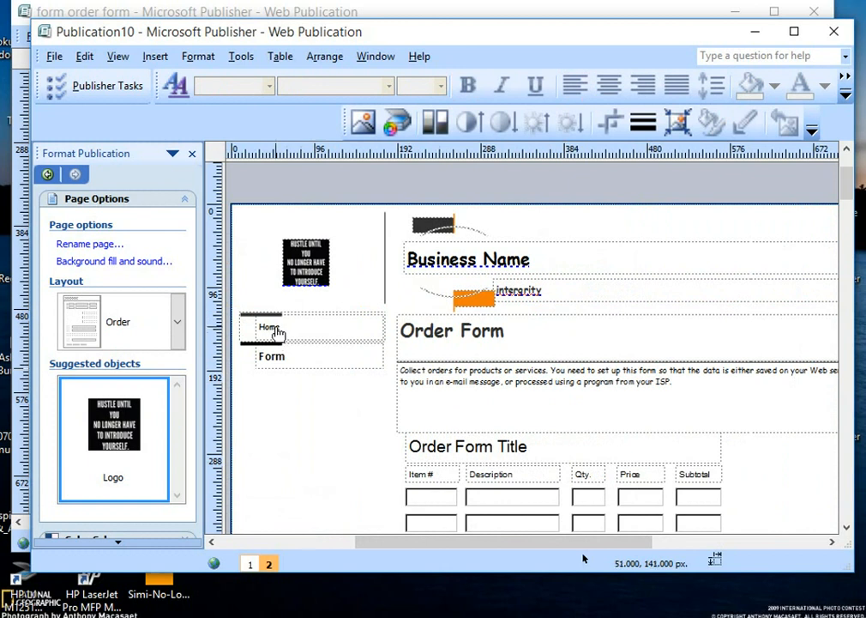
pyautogui.keyDown('ctrl'); pyautogui.click(277, 334); pyautogui.keyUp('ctrl')
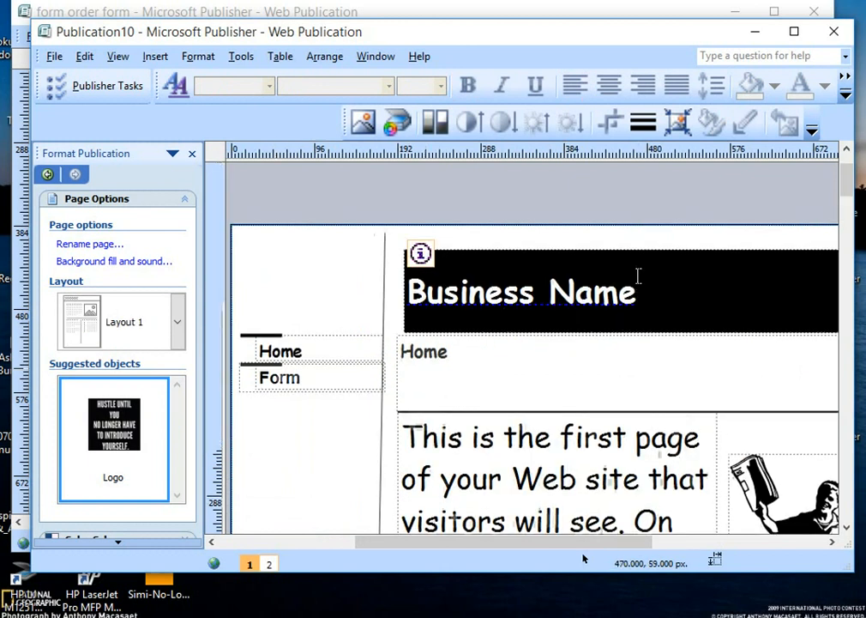
# - Replace the Business Name text in the first page's black banner with "northbridge technologies"
pyautogui.scroll(3, 638, 275)
pyautogui.scroll(-5, 625, 373)
pyautogui.scroll(1, 629, 352)
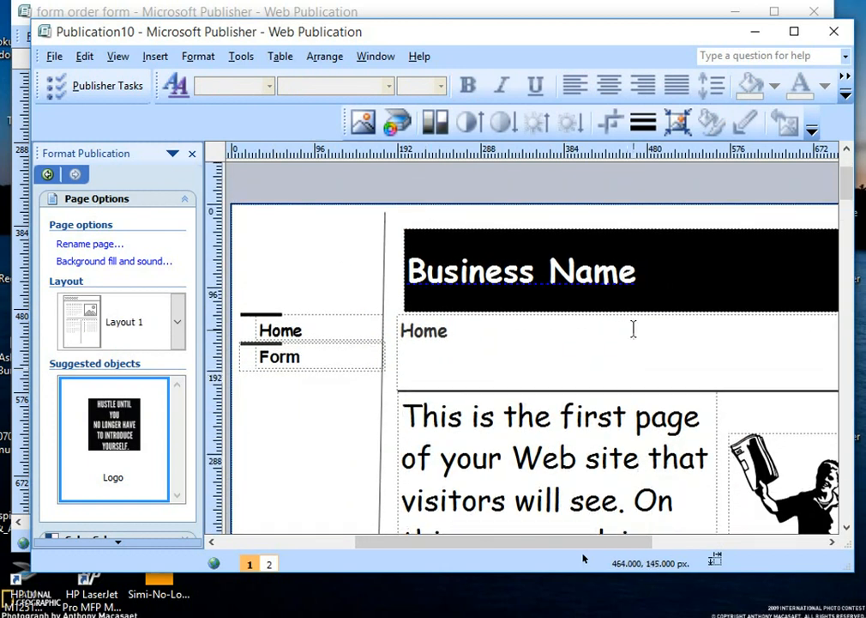
pyautogui.moveTo(645, 279); pyautogui.dragTo(226, 240)
pyautogui.write('P')
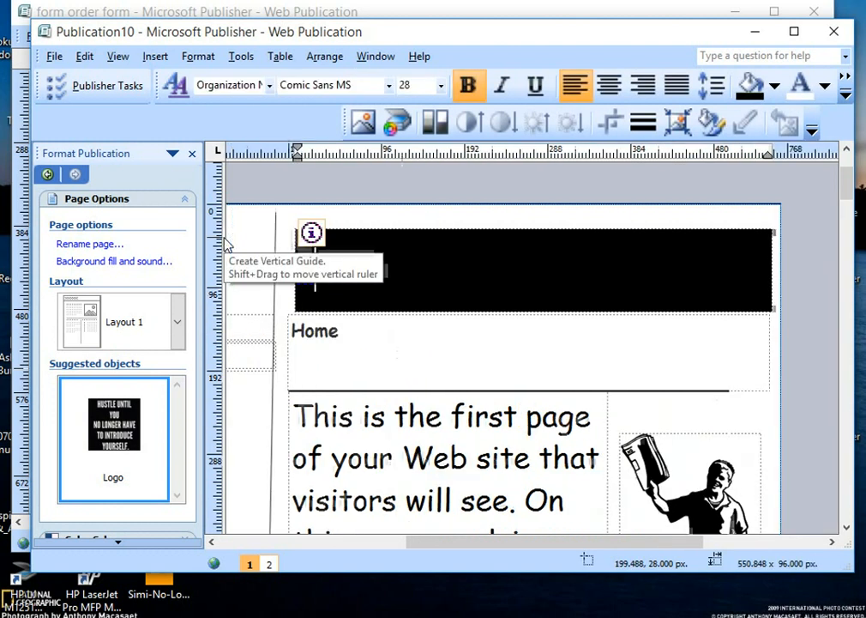
pyautogui.write('a')
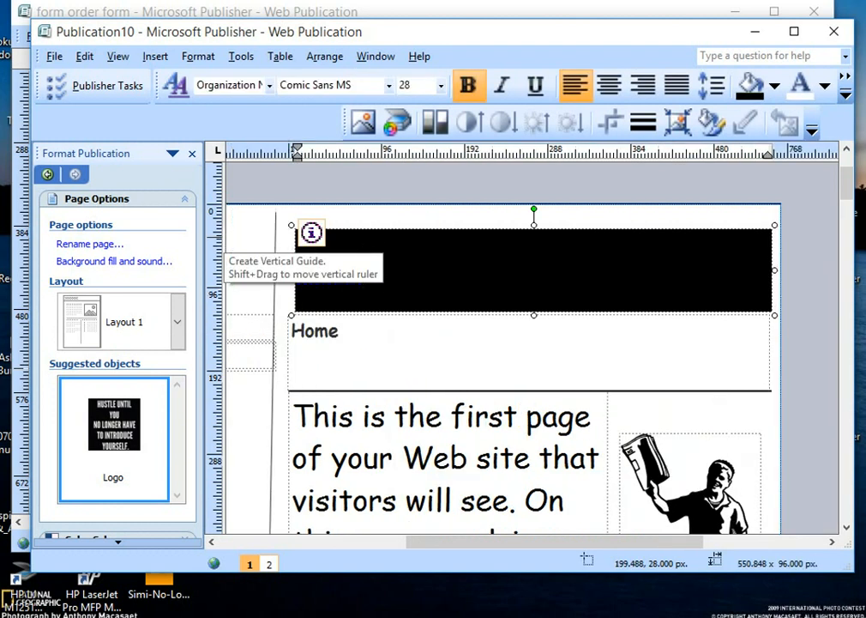
pyautogui.write('oridge ')
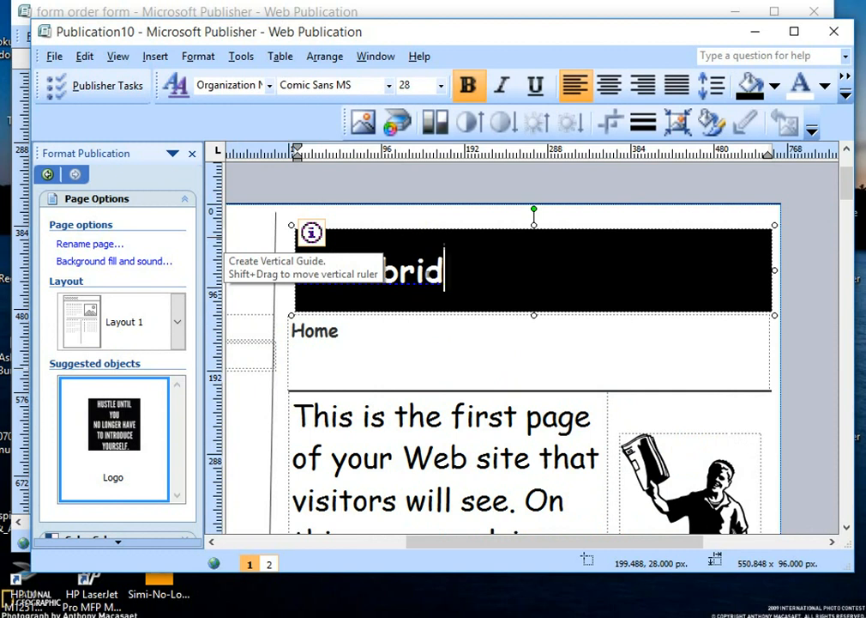
pyautogui.write('tec')
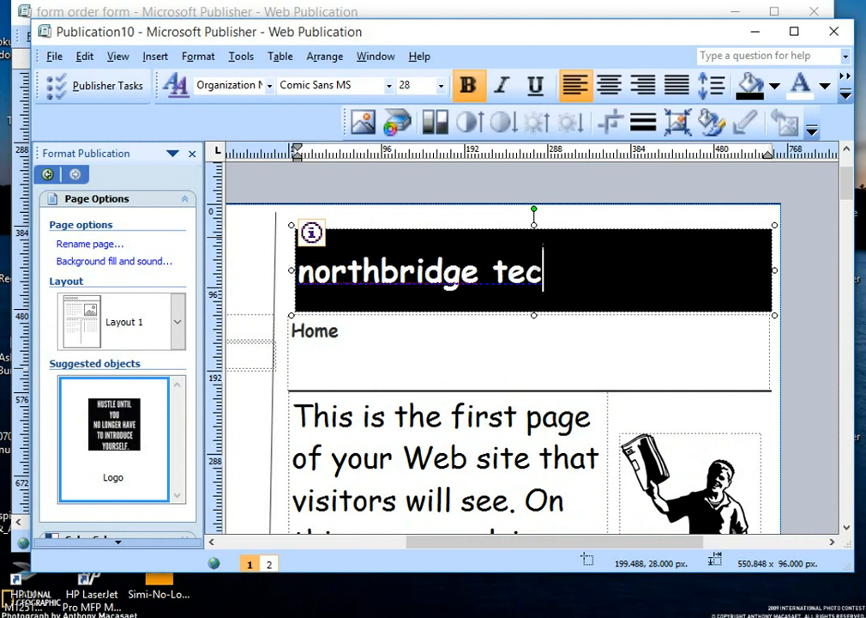
pyautogui.write('hnolog')
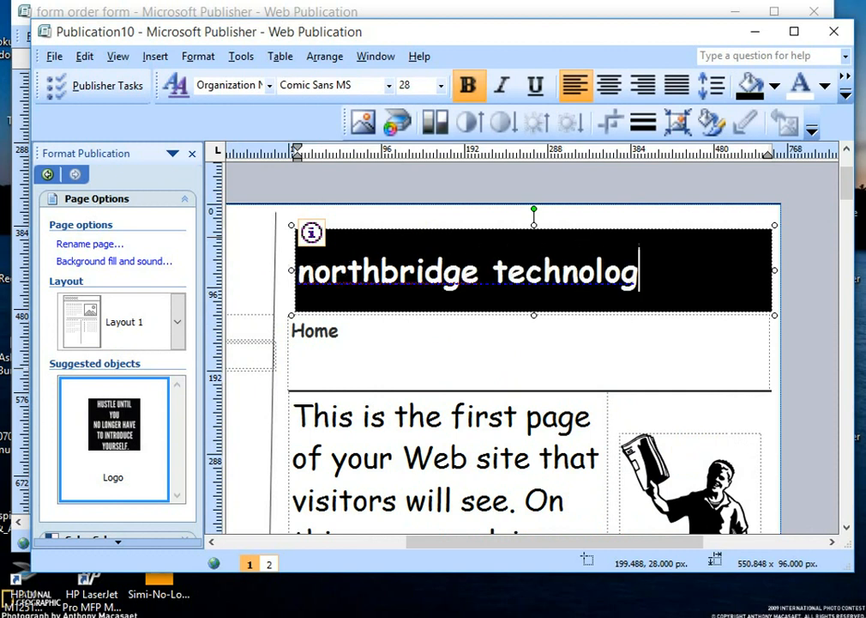
pyautogui.write('ies')
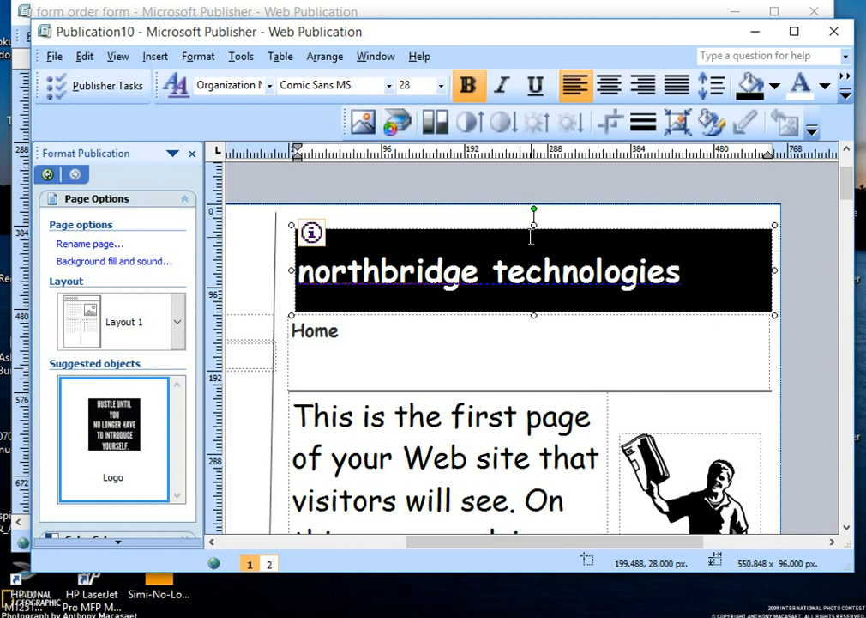
# - Copy the first page's northbridge technologies banner and paste it over the business name on the order form page
pyautogui.rightClick(531, 238)
pyautogui.click(575, 269)
pyautogui.moveTo(425, 549); pyautogui.dragTo(349, 549)
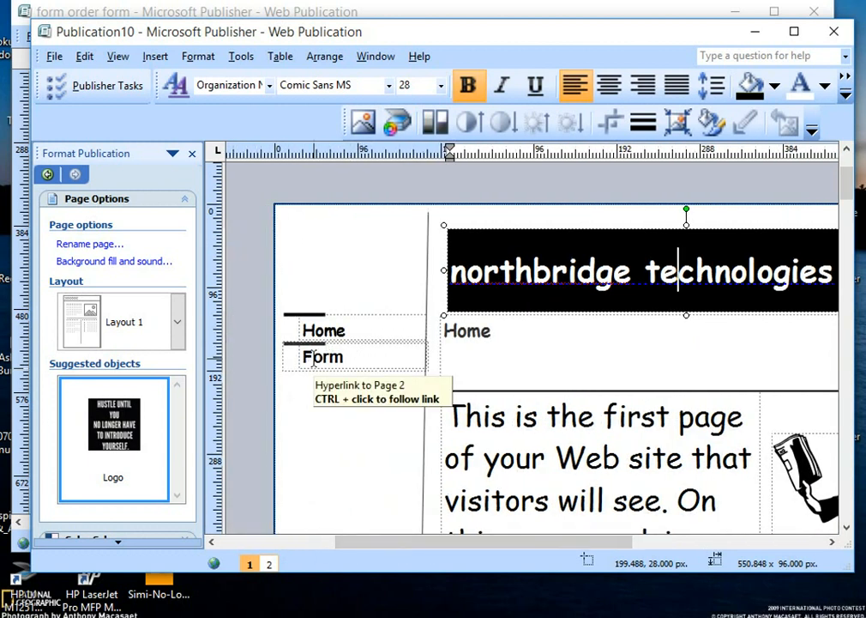
pyautogui.keyDown('ctrl'); pyautogui.click(314, 359); pyautogui.keyUp('ctrl')
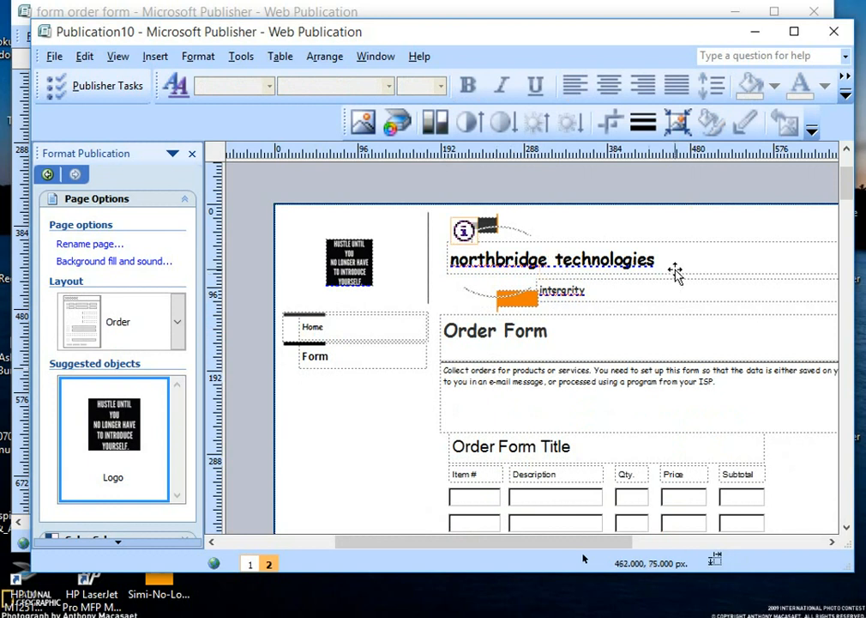
pyautogui.tripleClick(676, 258)
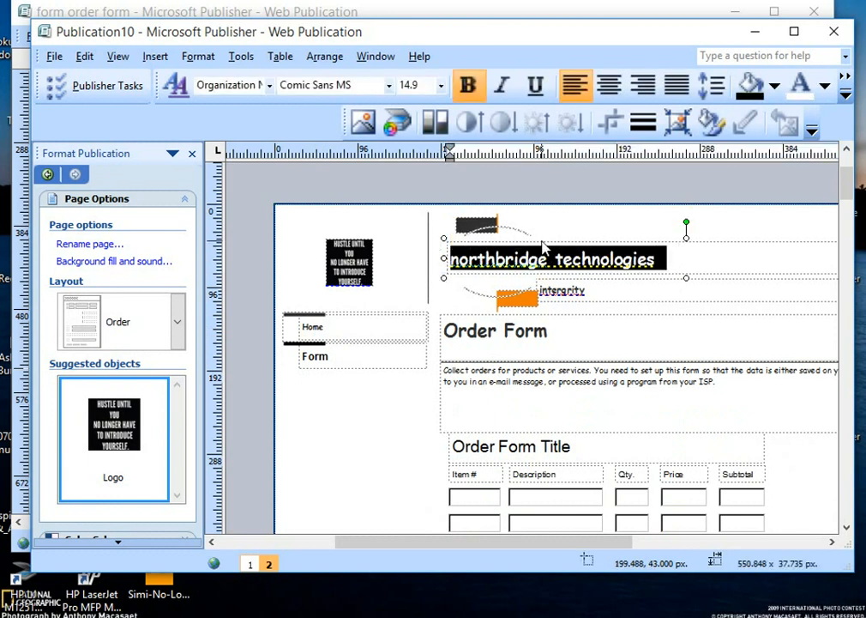
pyautogui.rightClick(592, 268)
pyautogui.click(638, 310)
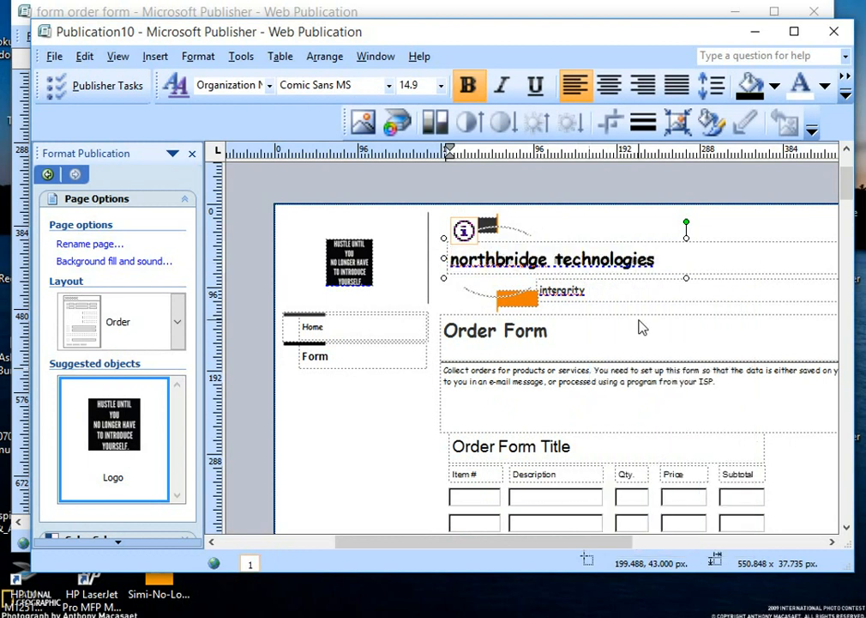
# - Color the Order Form heading text orange and fill its text box with black
pyautogui.tripleClick(553, 332)
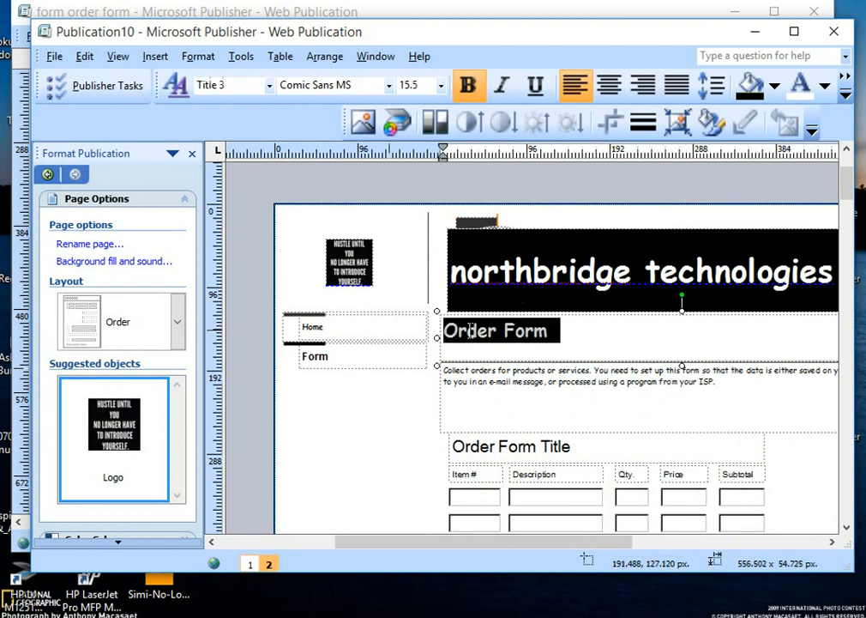
pyautogui.click(824, 86)
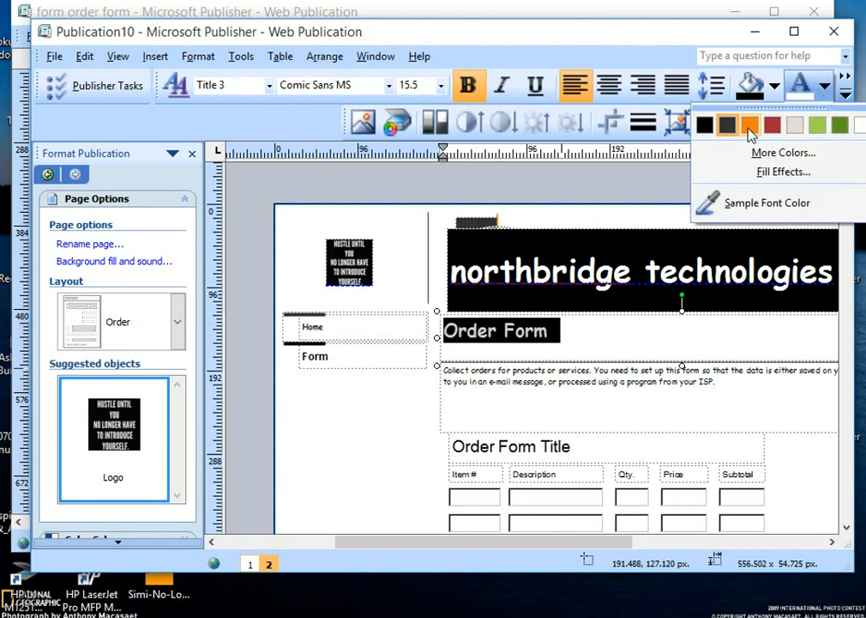
pyautogui.click(749, 126)
pyautogui.click(776, 86)
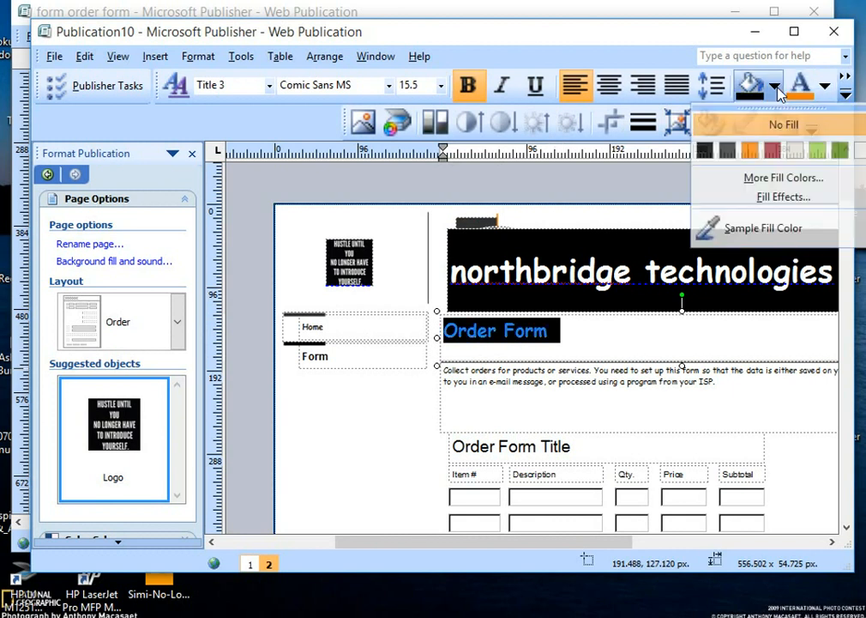
pyautogui.click(704, 150)
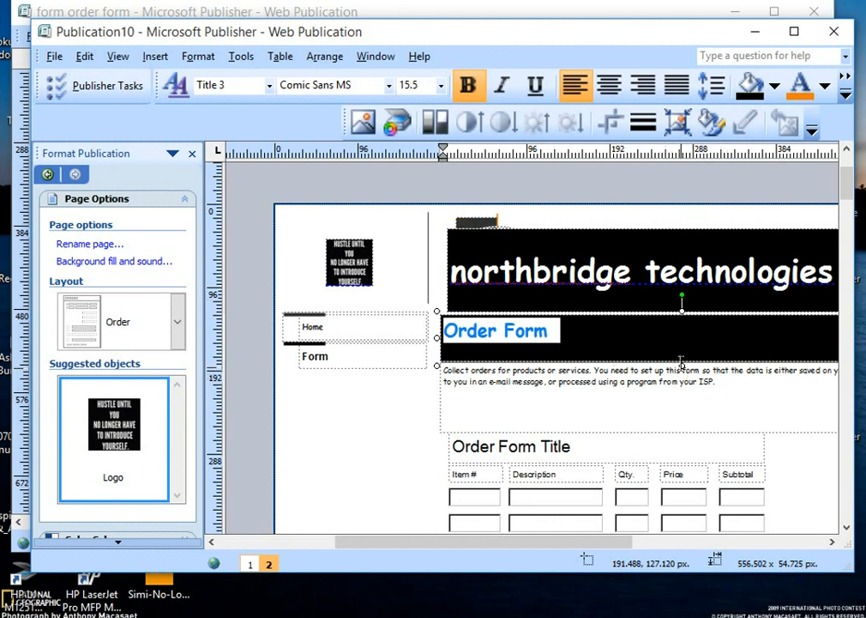
# - Extend the Order Form heading's text box downward to about 121 px high and set its text to font size 48
pyautogui.moveTo(682, 363); pyautogui.dragTo(684, 422)
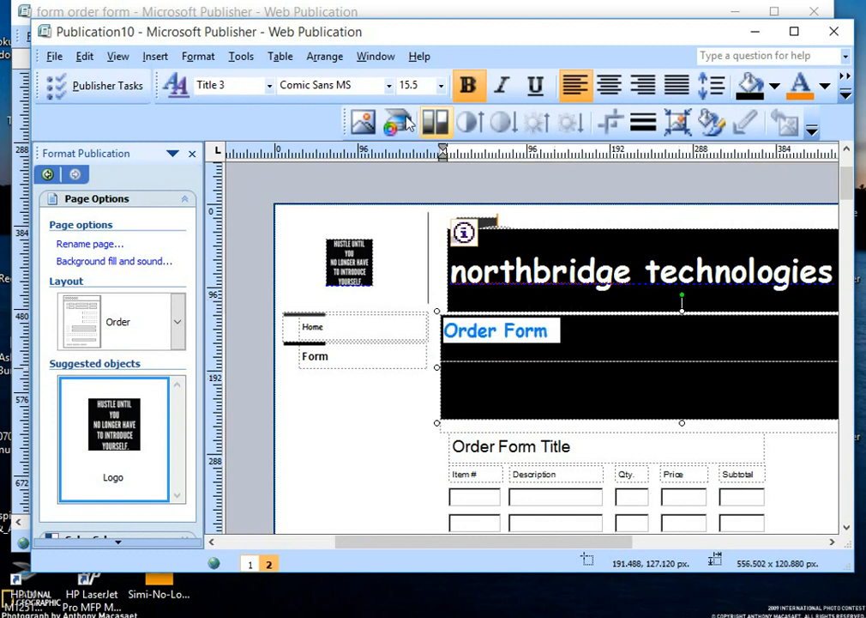
pyautogui.click(441, 85)
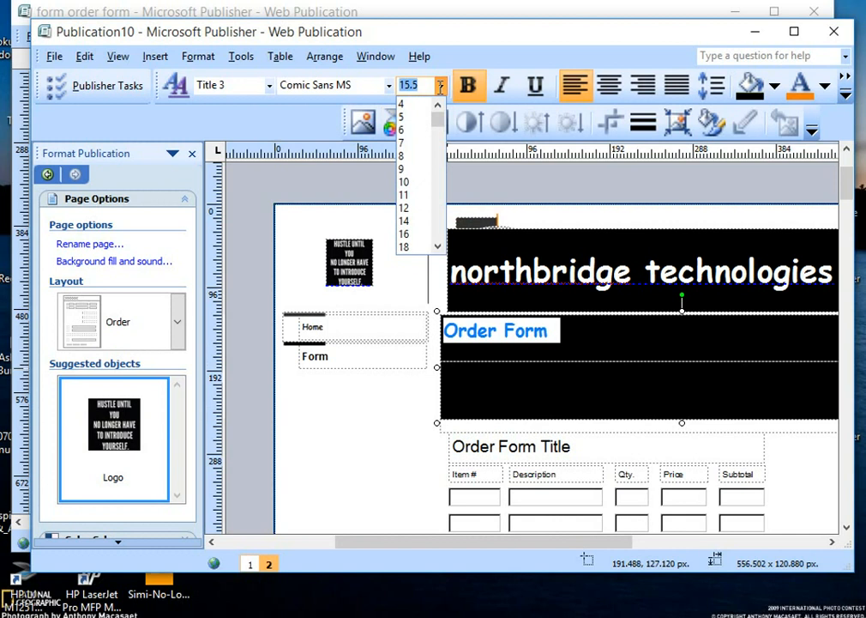
pyautogui.scroll(-1, 408, 239)
pyautogui.click(407, 237)
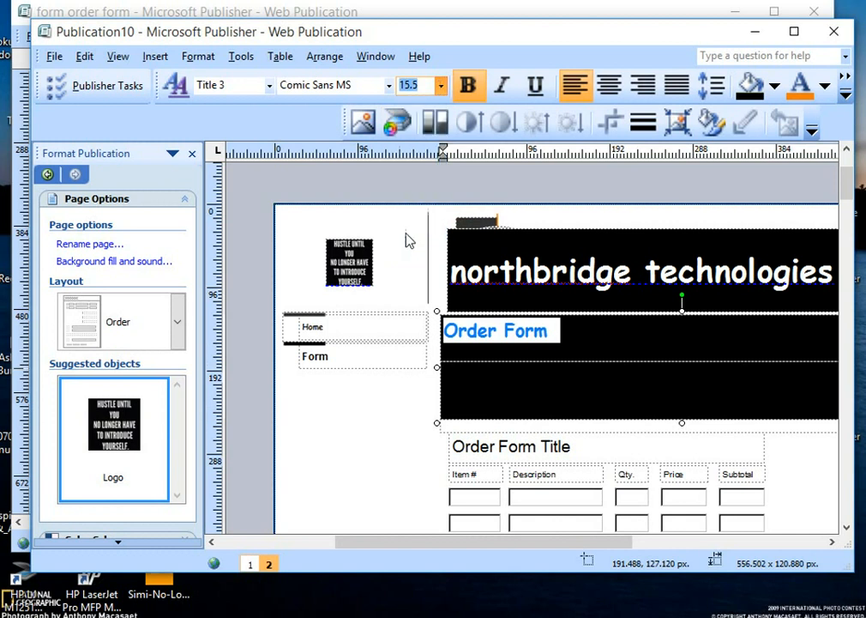
pyautogui.click(442, 86)
pyautogui.scroll(-3, 406, 217)
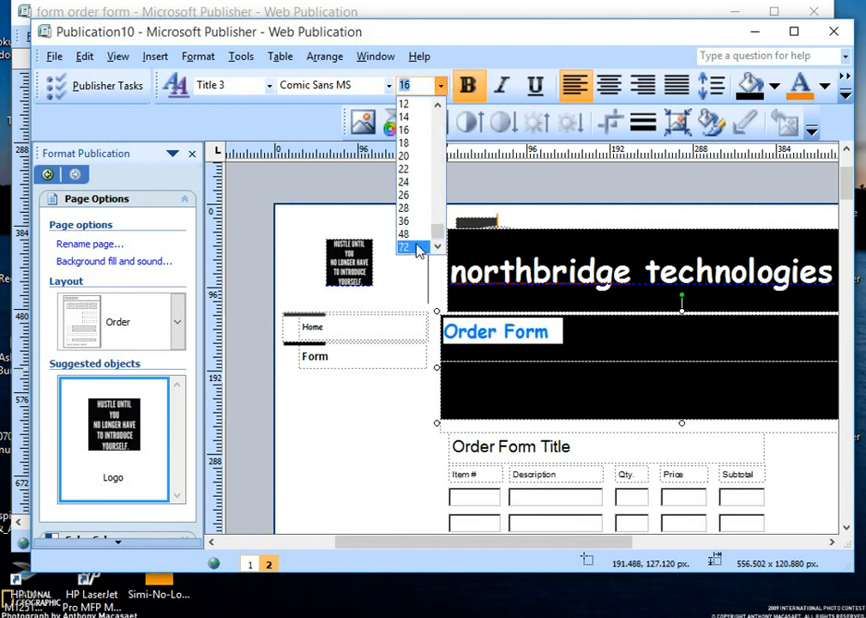
pyautogui.click(413, 221)
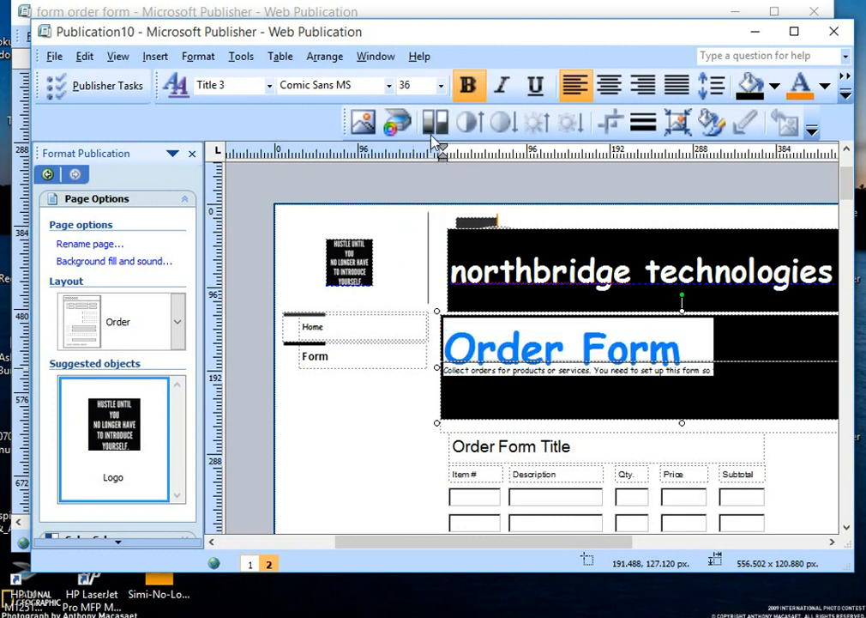
pyautogui.click(441, 85)
pyautogui.click(437, 248)
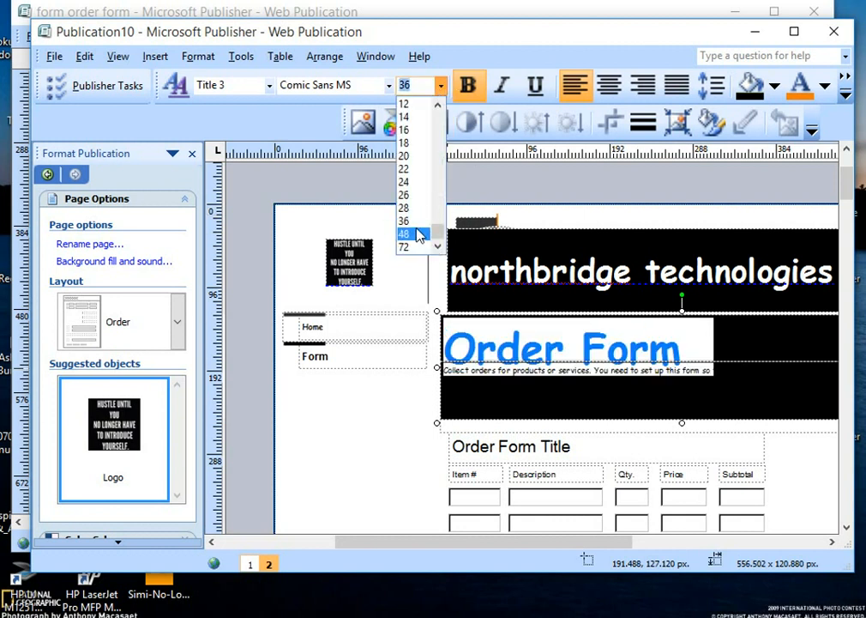
pyautogui.click(412, 234)
# - Move the order form's description text box below the heading text and cut all the description text from it
pyautogui.moveTo(798, 397); pyautogui.dragTo(326, 371)
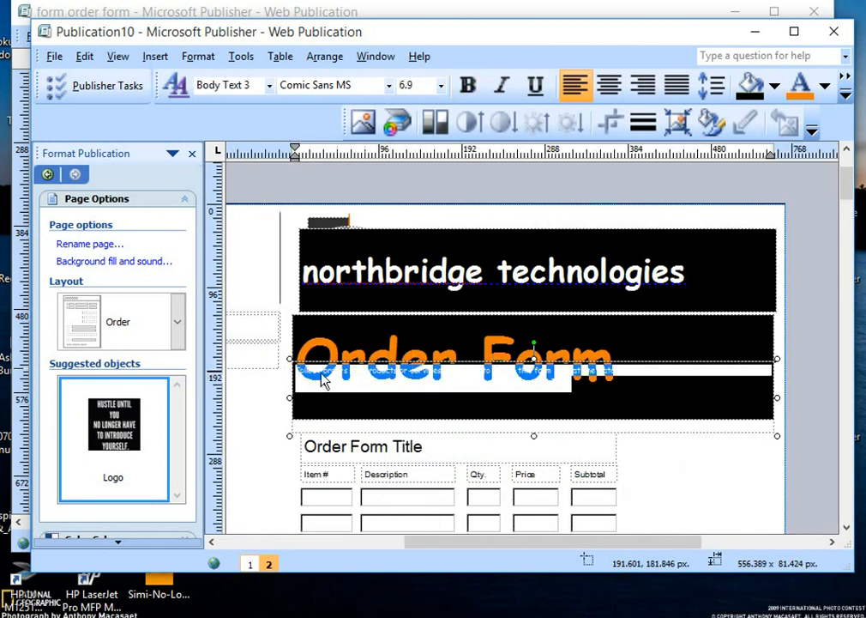
pyautogui.click(290, 395)
pyautogui.moveTo(290, 394); pyautogui.dragTo(283, 443)
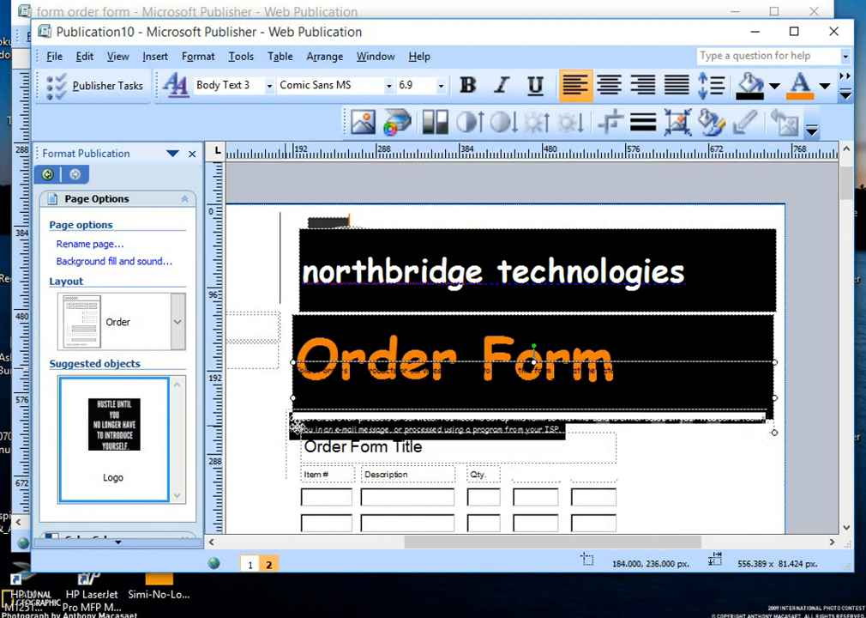
pyautogui.scroll(3, 428, 442)
pyautogui.scroll(-3, 427, 442)
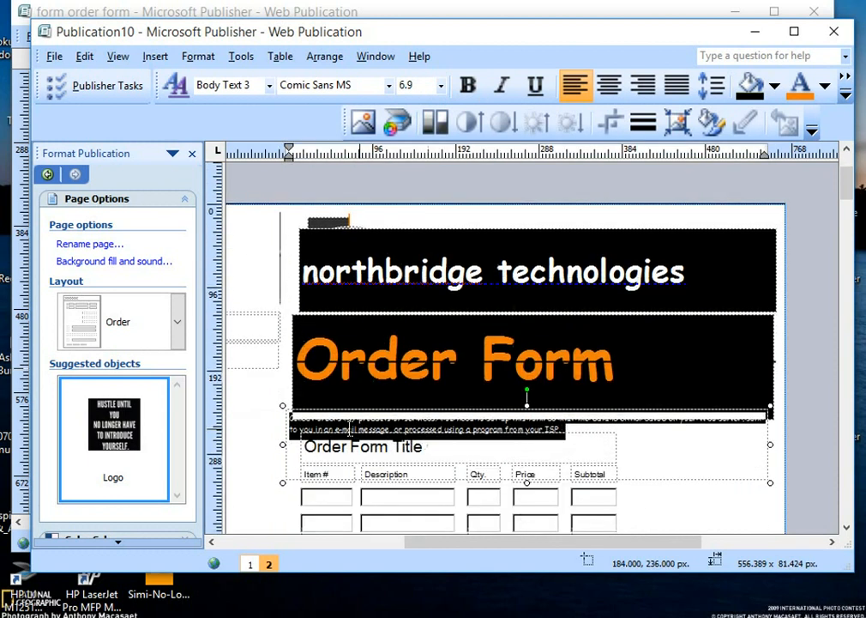
pyautogui.rightClick(310, 421)
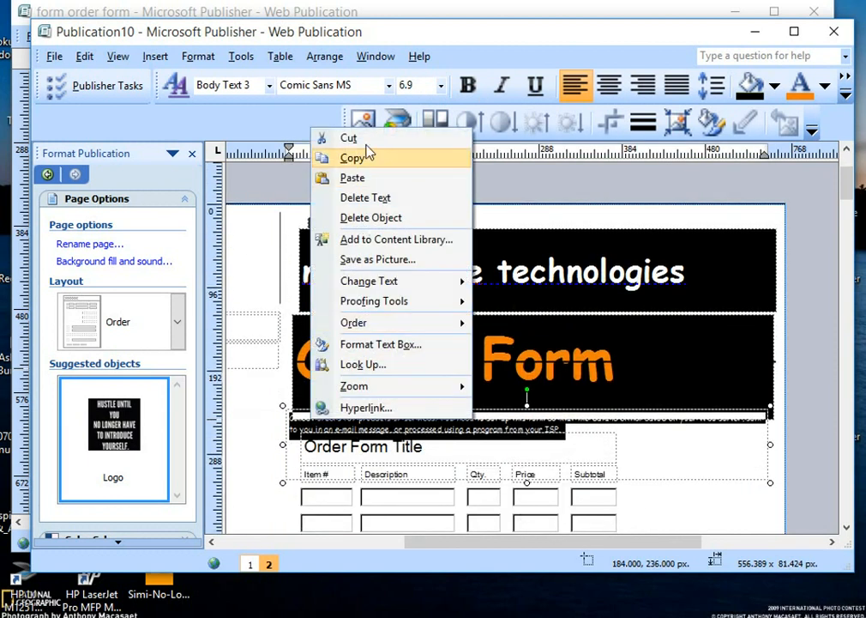
pyautogui.click(348, 138)
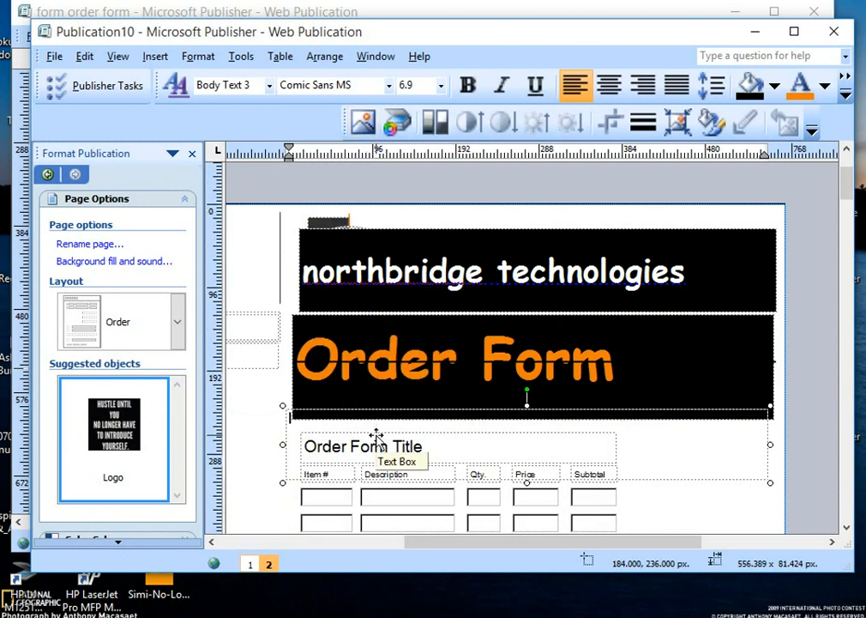
# - Replace the Order Form Title text above the item table with "Place your order"
pyautogui.scroll(-1, 377, 438)
pyautogui.scroll(-1, 378, 439)
pyautogui.click(429, 337)
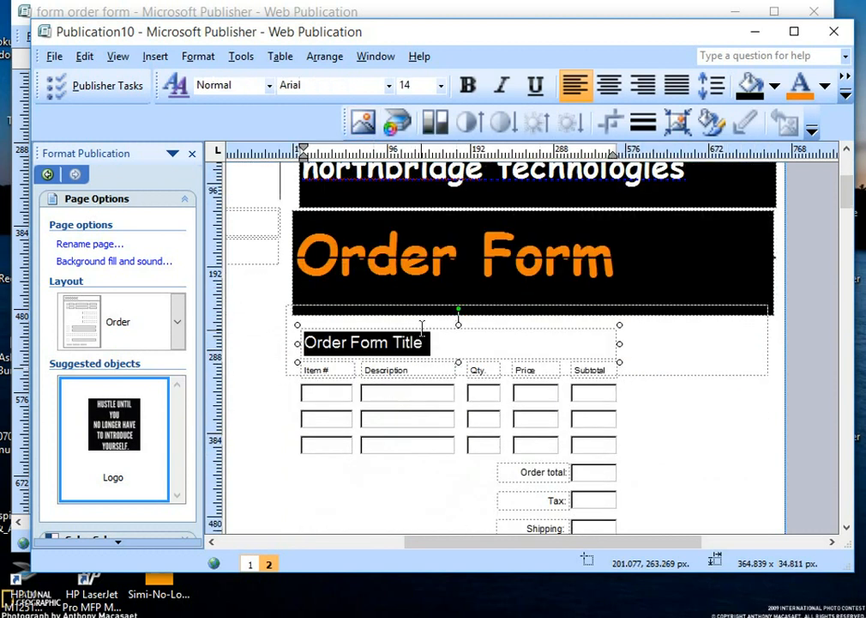
pyautogui.rightClick(421, 330)
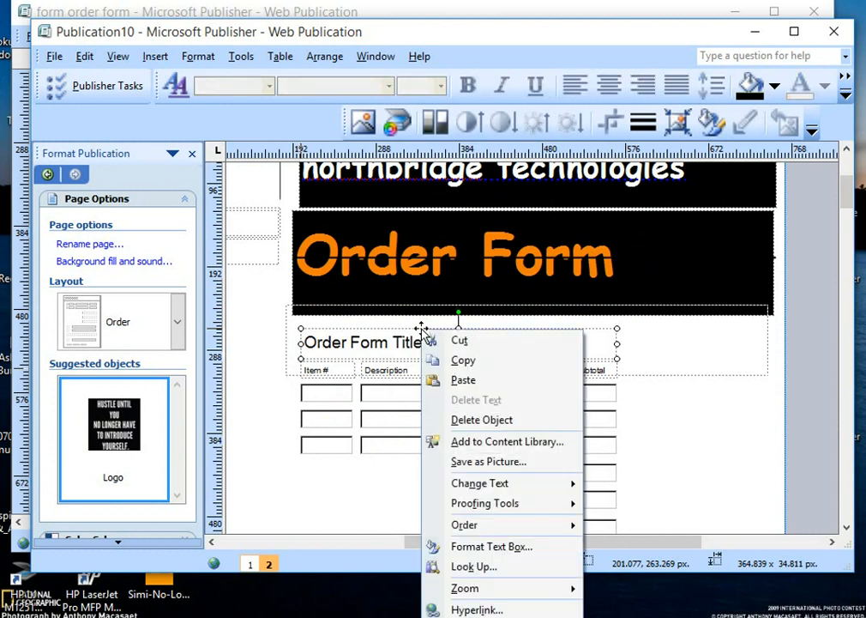
pyautogui.click(424, 346)
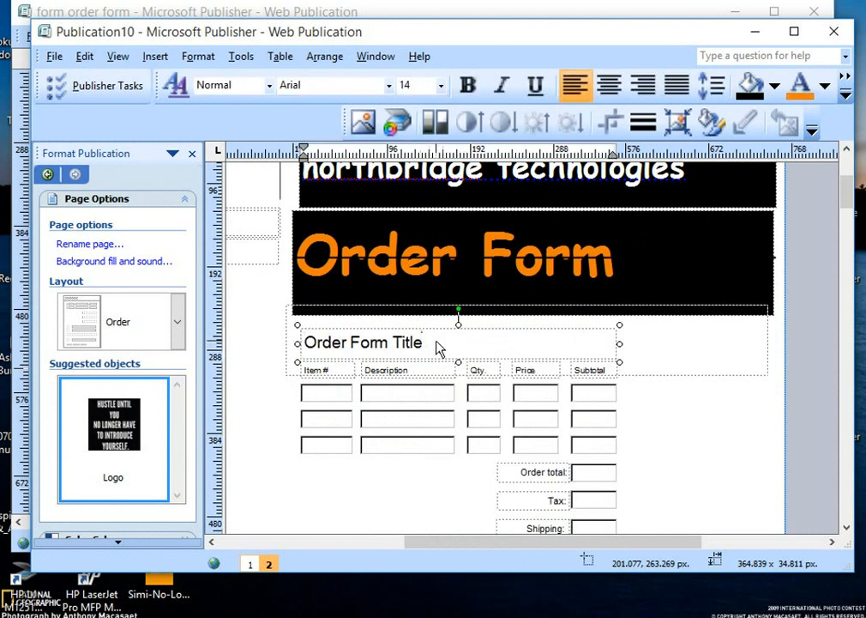
pyautogui.moveTo(435, 343); pyautogui.dragTo(33, 339)
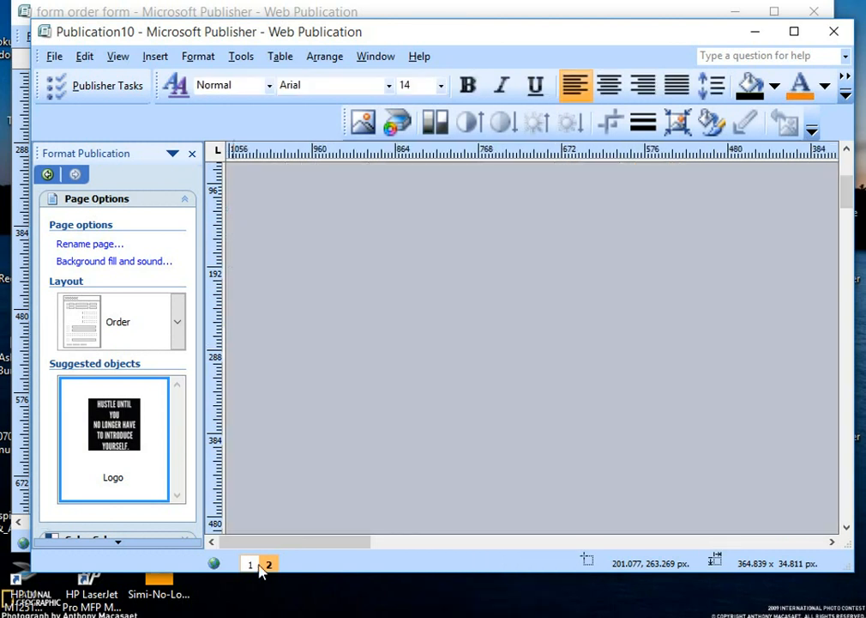
pyautogui.moveTo(299, 547); pyautogui.dragTo(526, 563)
pyautogui.write('p')
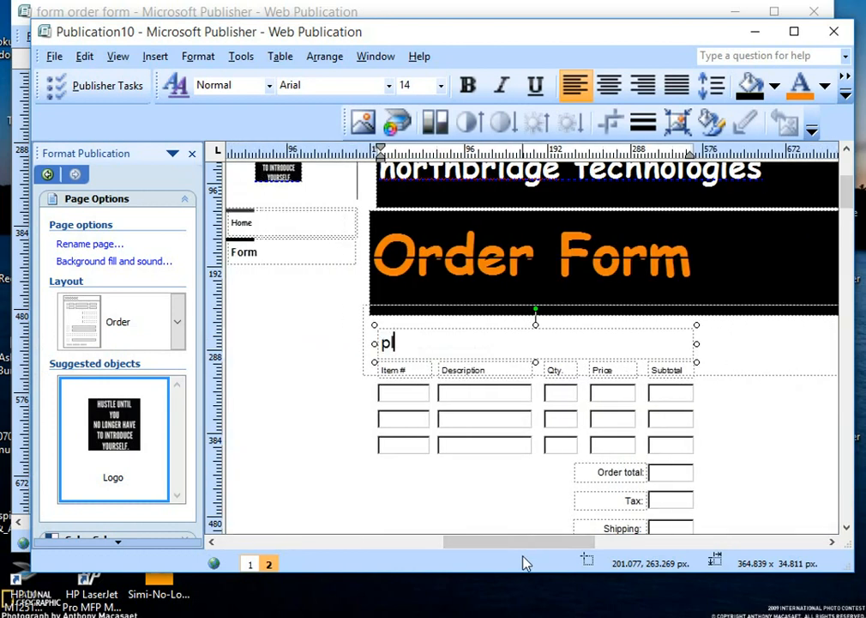
pyautogui.write('lace your order')
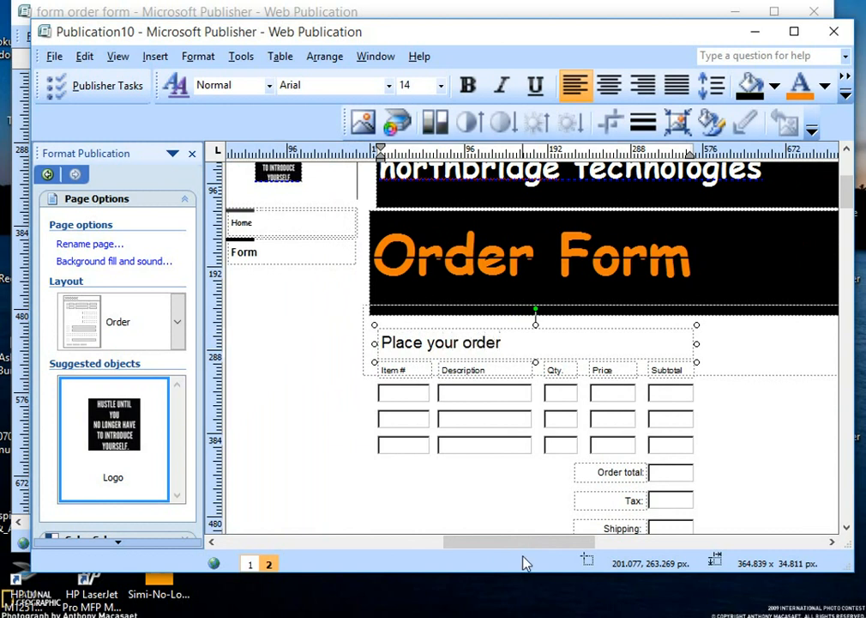
# - Change the order table's Item # column heading to "item"
pyautogui.click(405, 372)
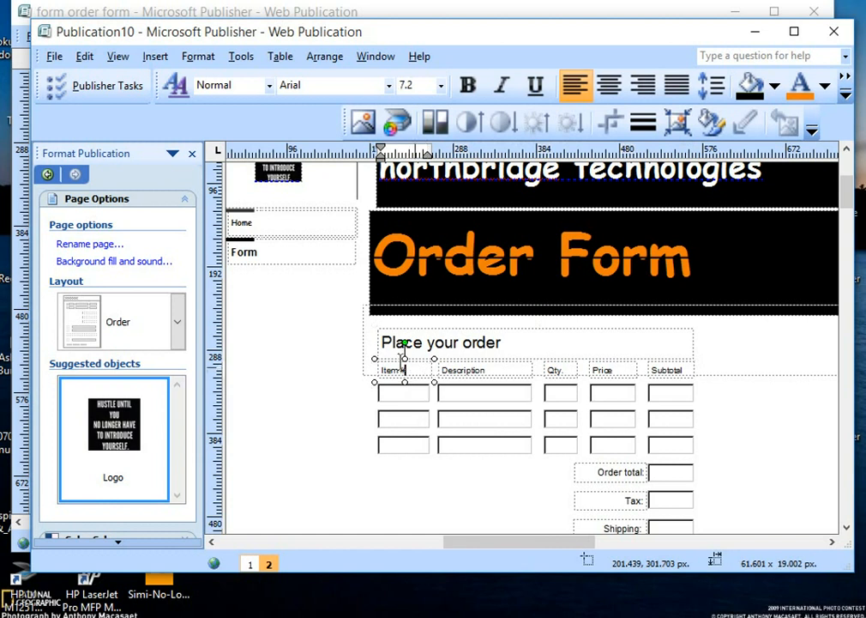
pyautogui.moveTo(414, 371); pyautogui.dragTo(332, 364)
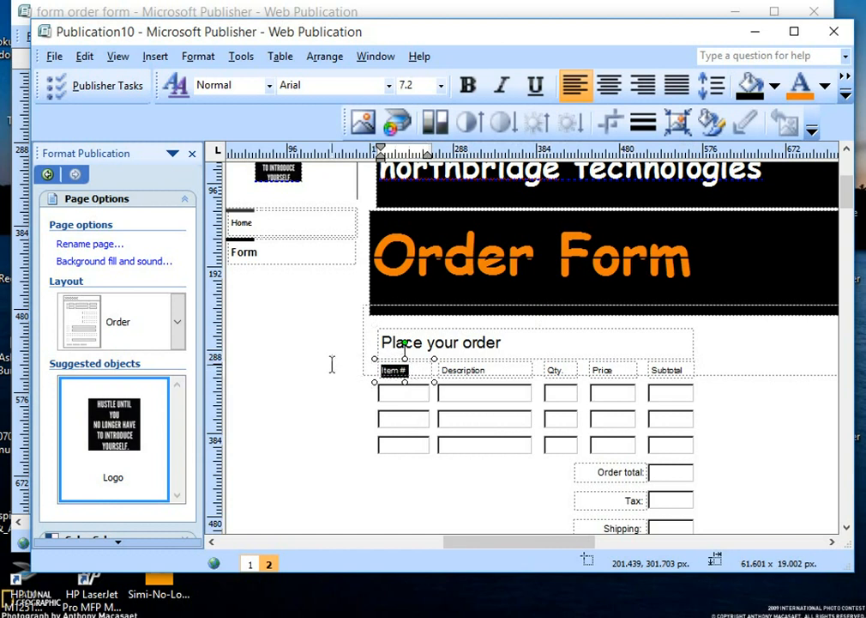
pyautogui.write('Item')
pyautogui.doubleClick(555, 371)
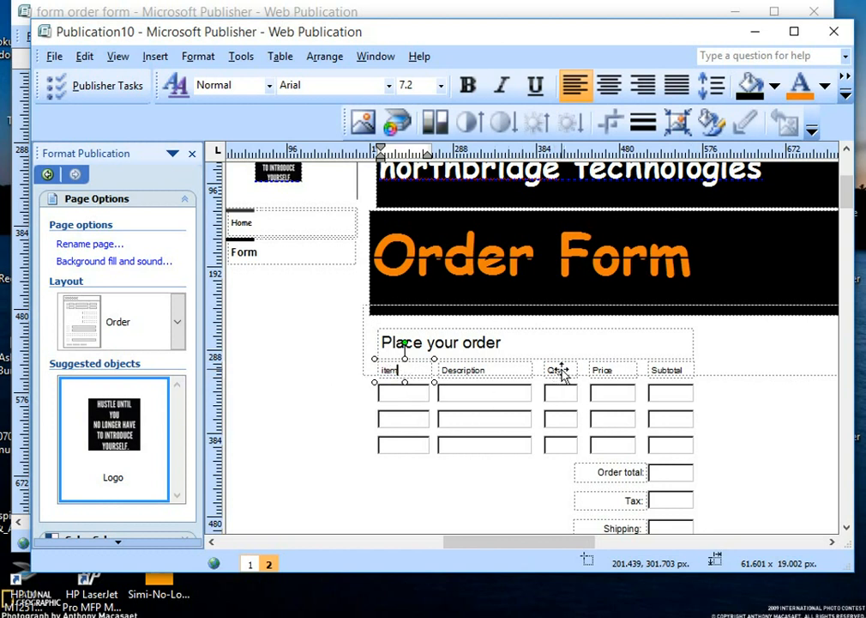
pyautogui.doubleClick(605, 370)
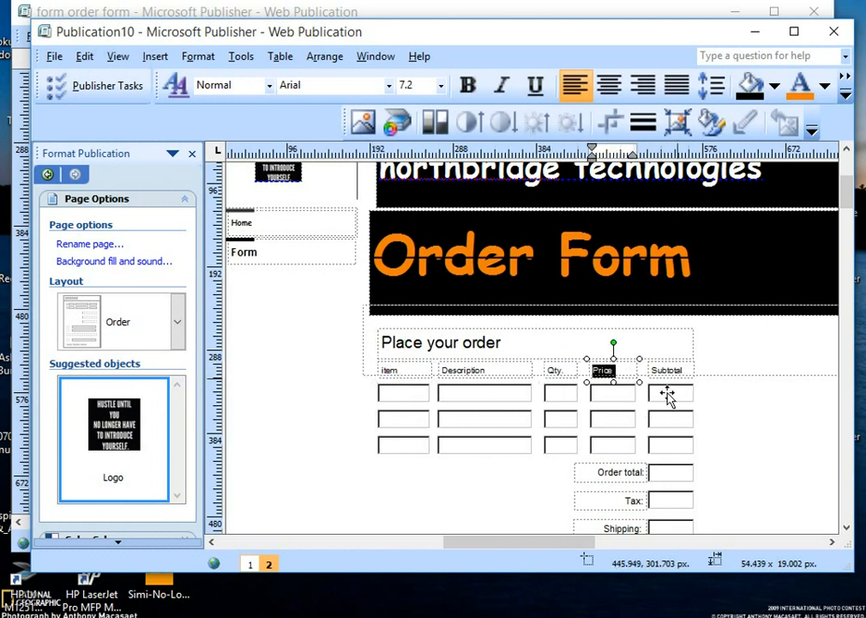
pyautogui.click(671, 393)
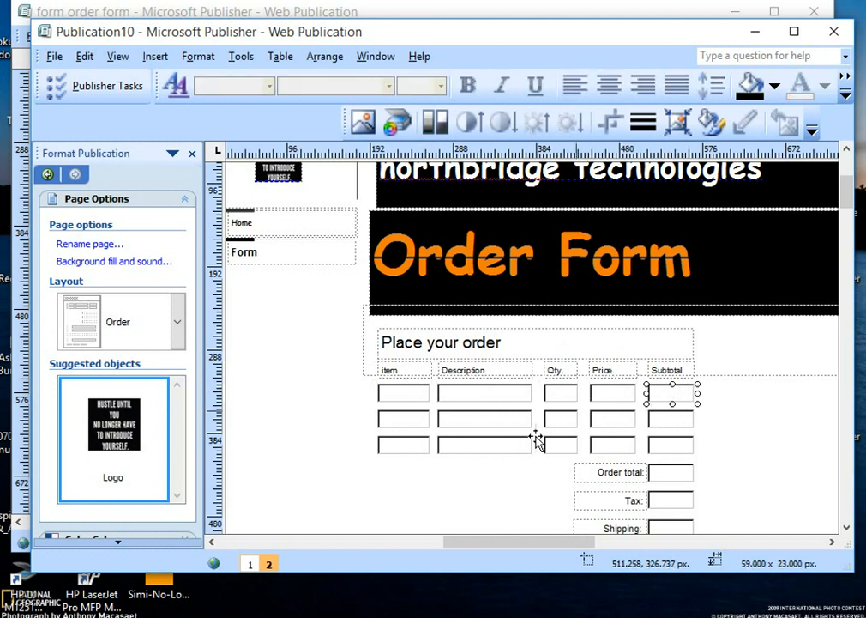
pyautogui.click(395, 426)
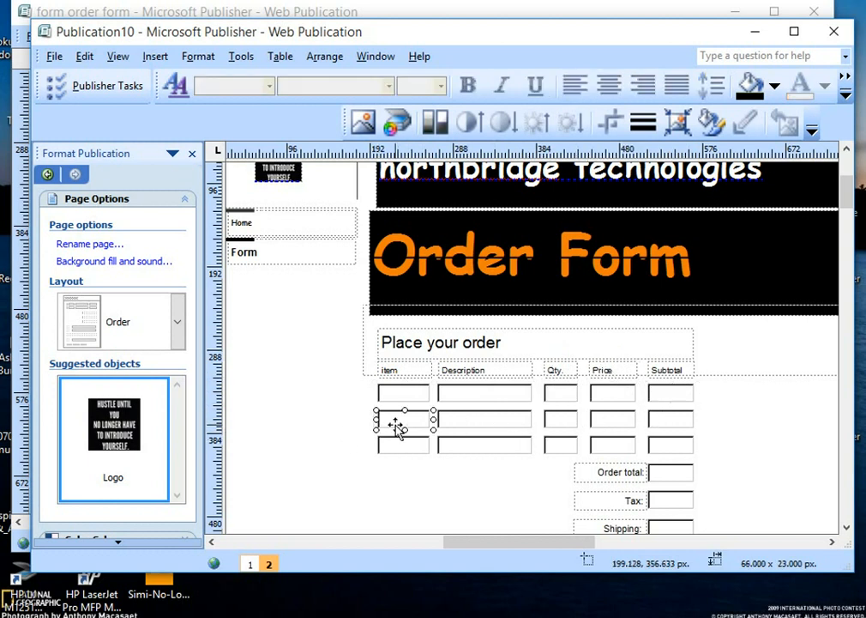
pyautogui.scroll(-1, 683, 408)
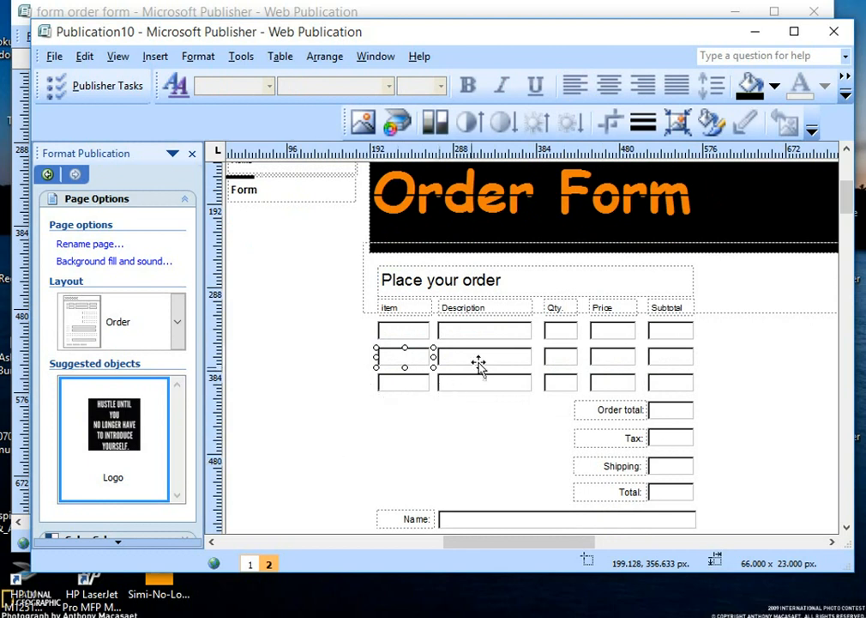
# - Cut the Description column heading and the three entry fields beneath it from the order table
pyautogui.click(486, 307)
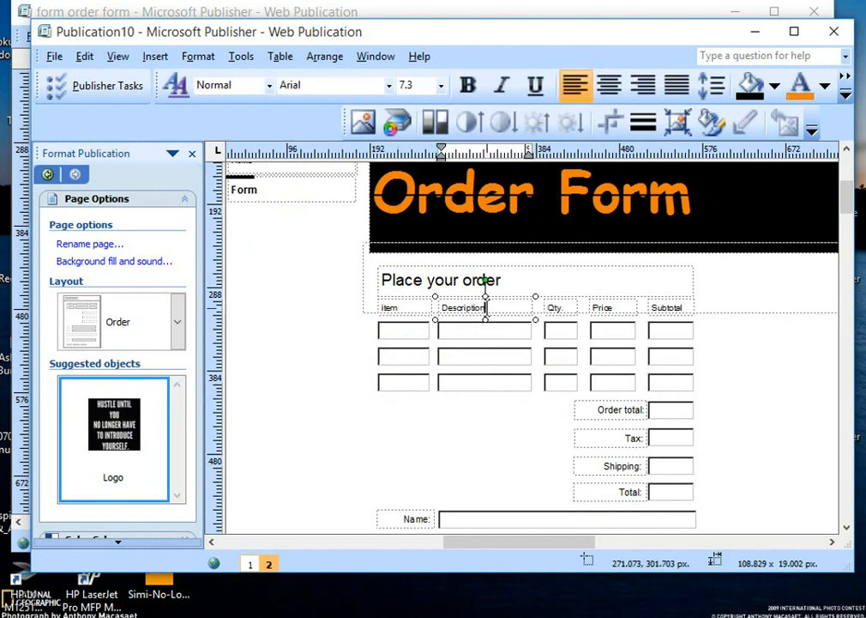
pyautogui.rightClick(497, 302)
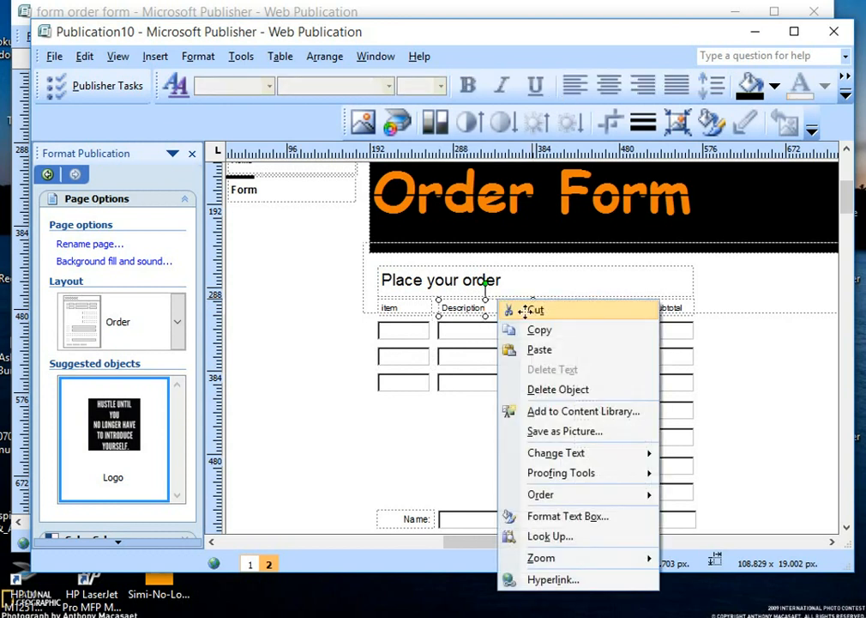
pyautogui.click(508, 309)
pyautogui.click(485, 332)
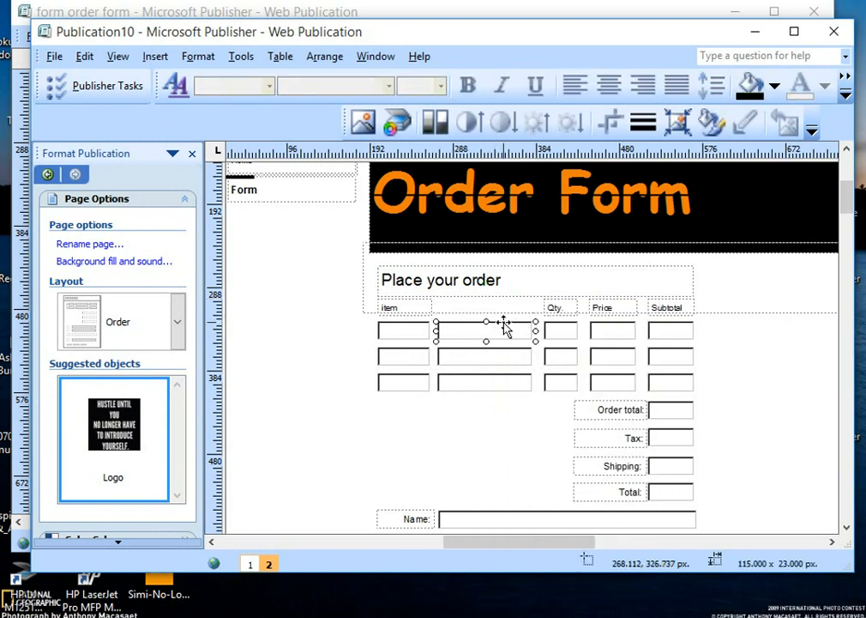
pyautogui.rightClick(504, 326)
pyautogui.click(540, 337)
pyautogui.click(489, 353)
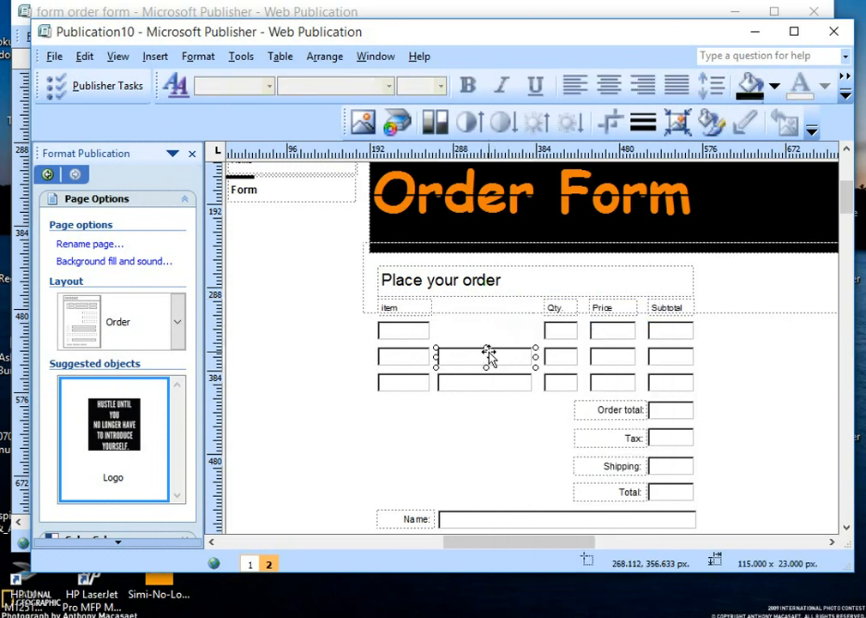
pyautogui.rightClick(491, 353)
pyautogui.click(529, 364)
pyautogui.click(470, 379)
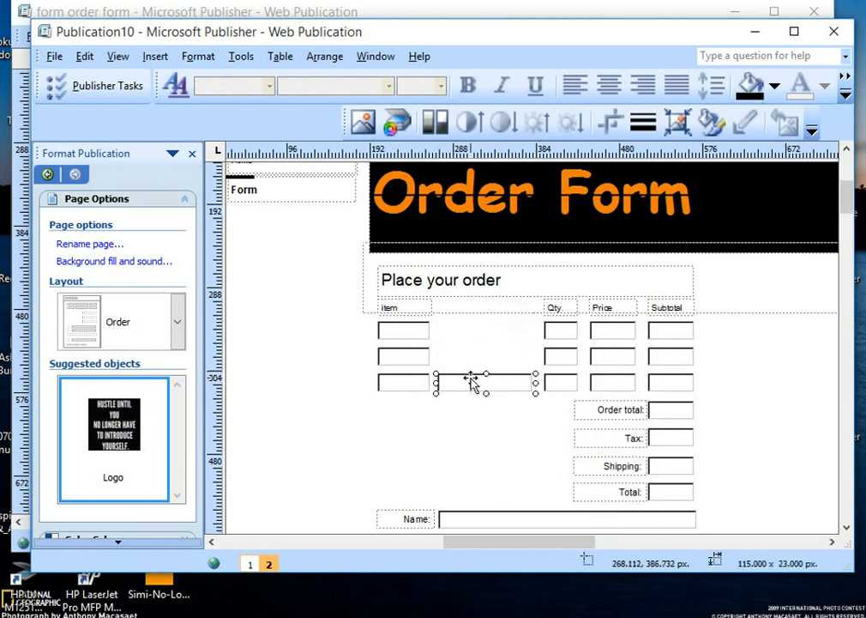
pyautogui.rightClick(472, 380)
pyautogui.click(530, 391)
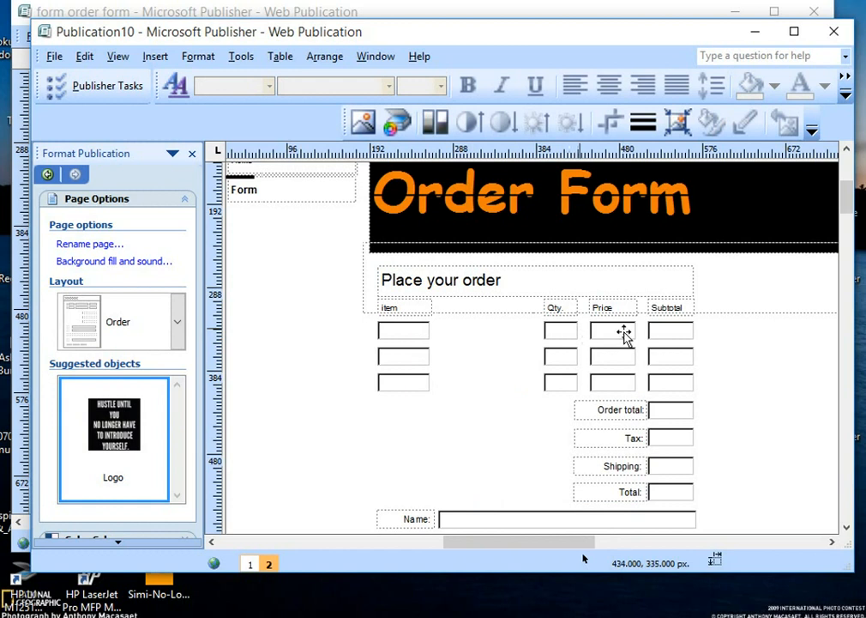
pyautogui.click(624, 335)
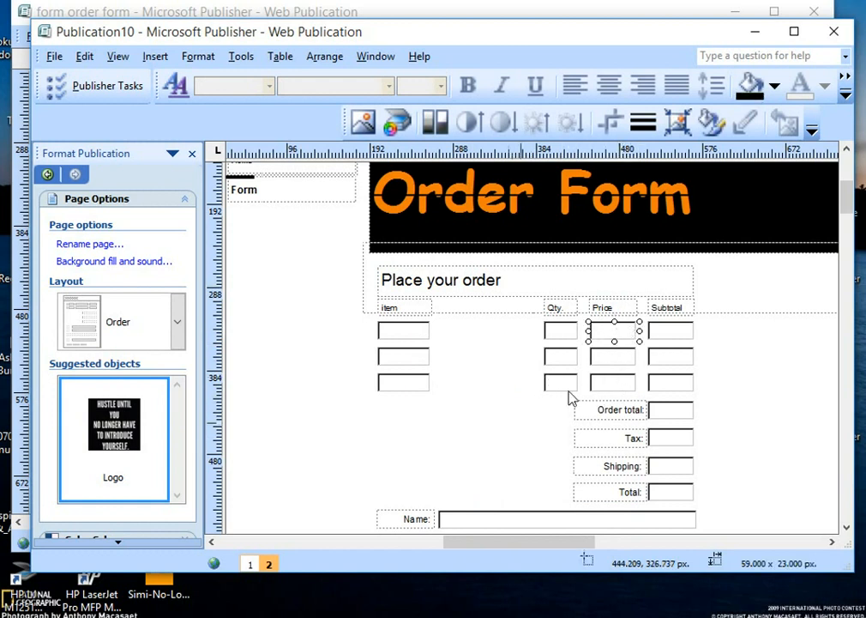
pyautogui.rightClick(599, 335)
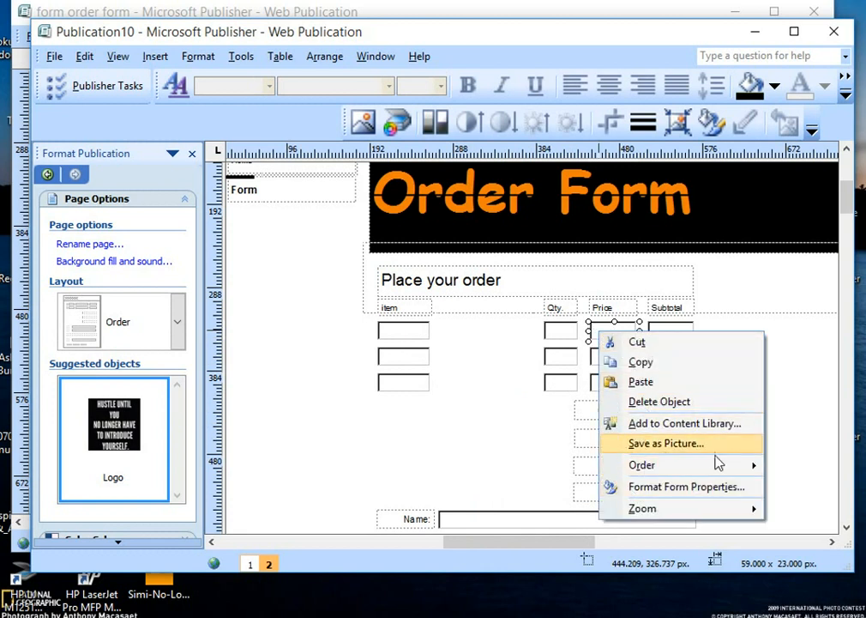
pyautogui.click(476, 450)
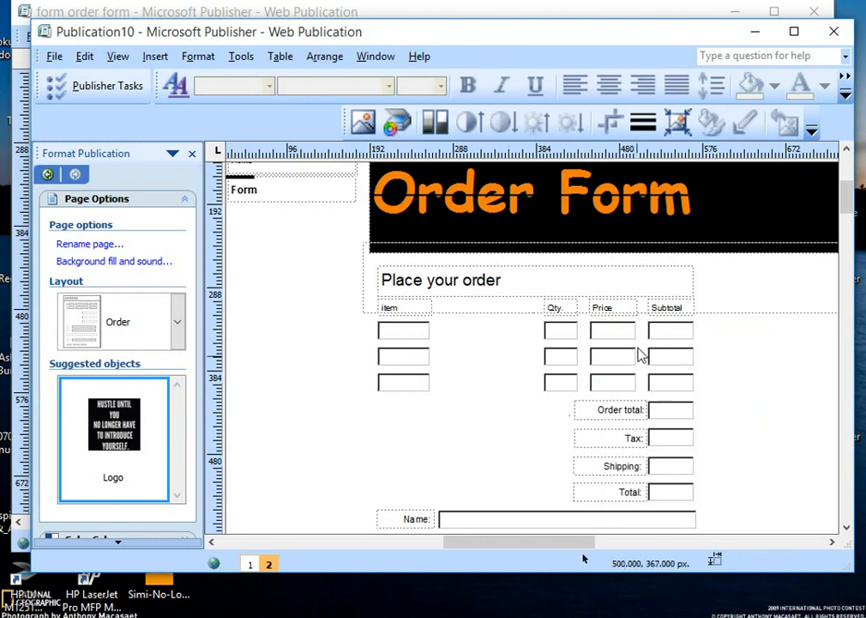
# - Set the Order total label text to font size 14
pyautogui.scroll(-1, 582, 439)
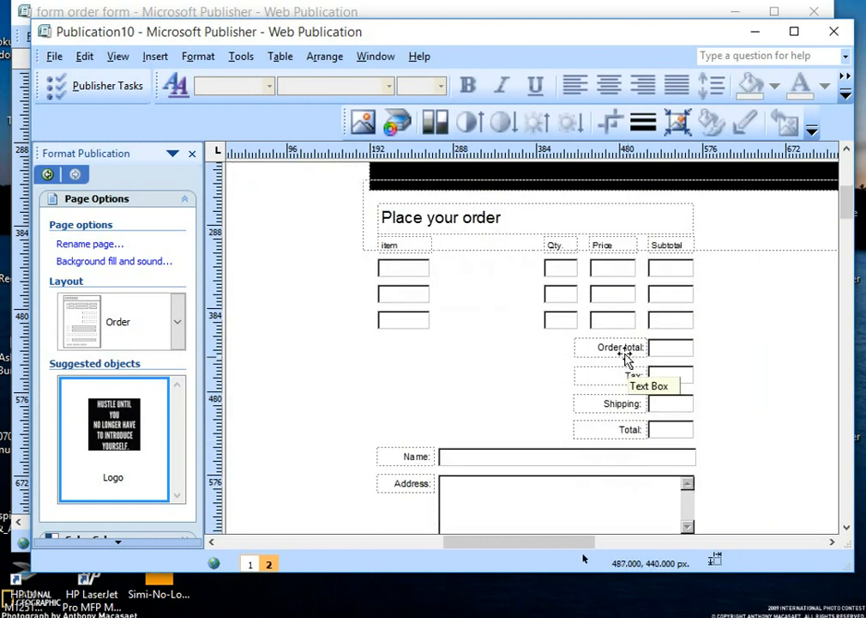
pyautogui.click(624, 352)
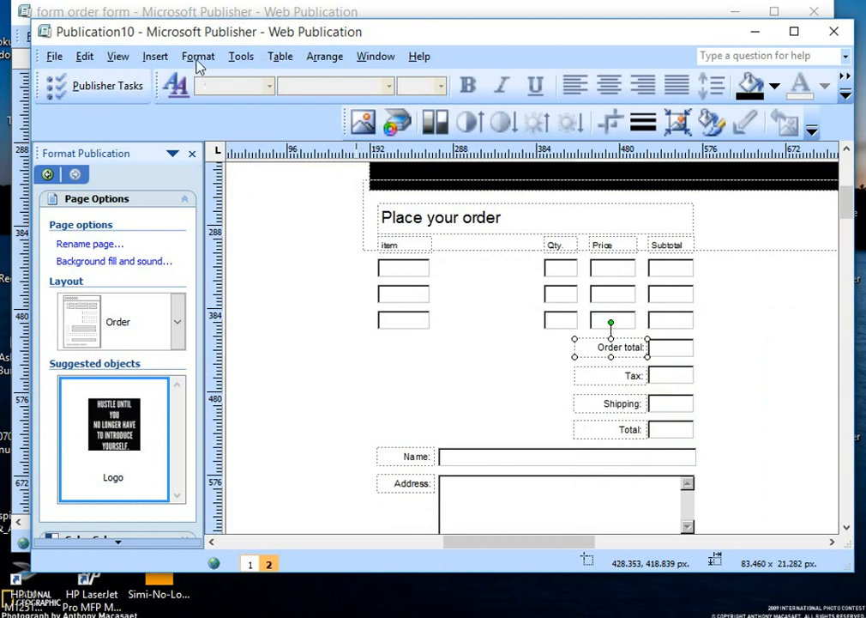
pyautogui.rightClick(604, 348)
pyautogui.click(552, 410)
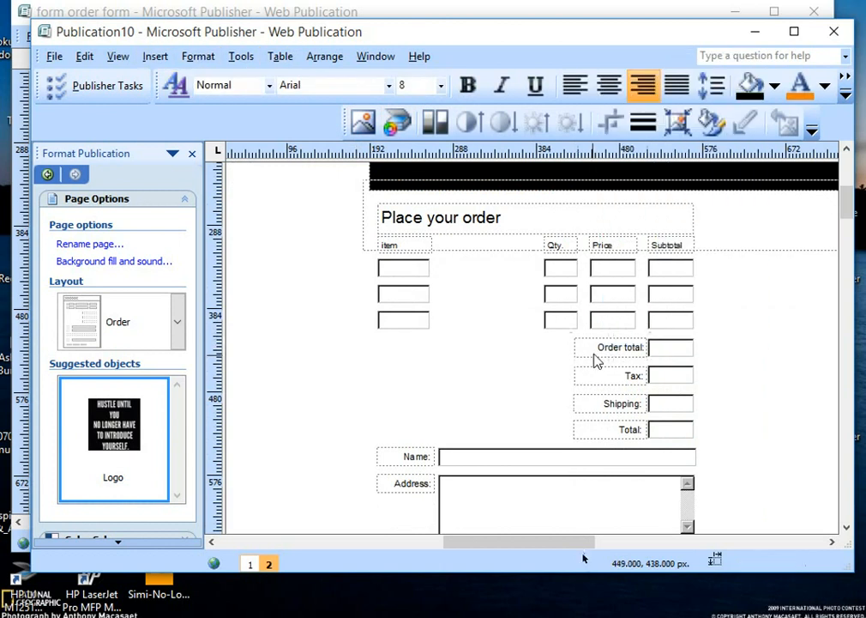
pyautogui.click(621, 353)
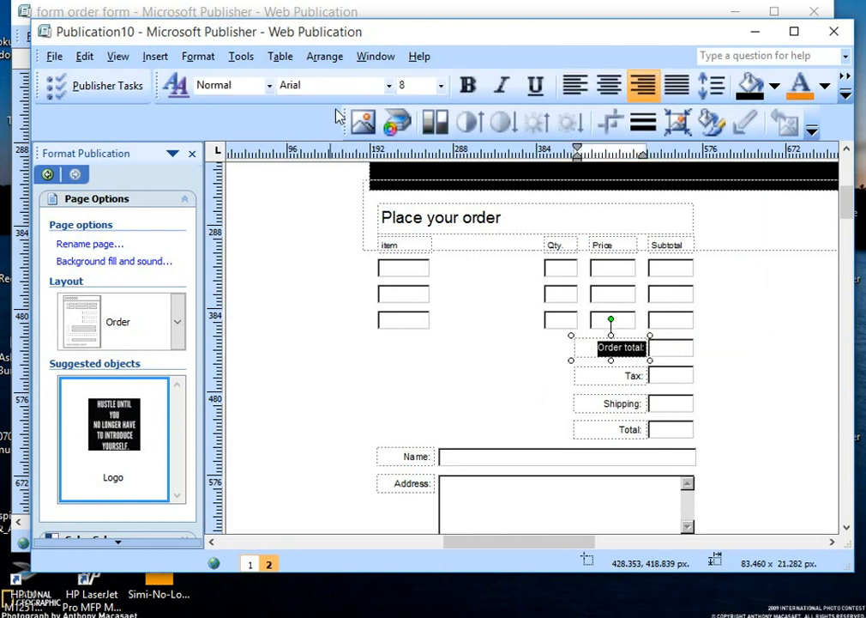
pyautogui.click(440, 85)
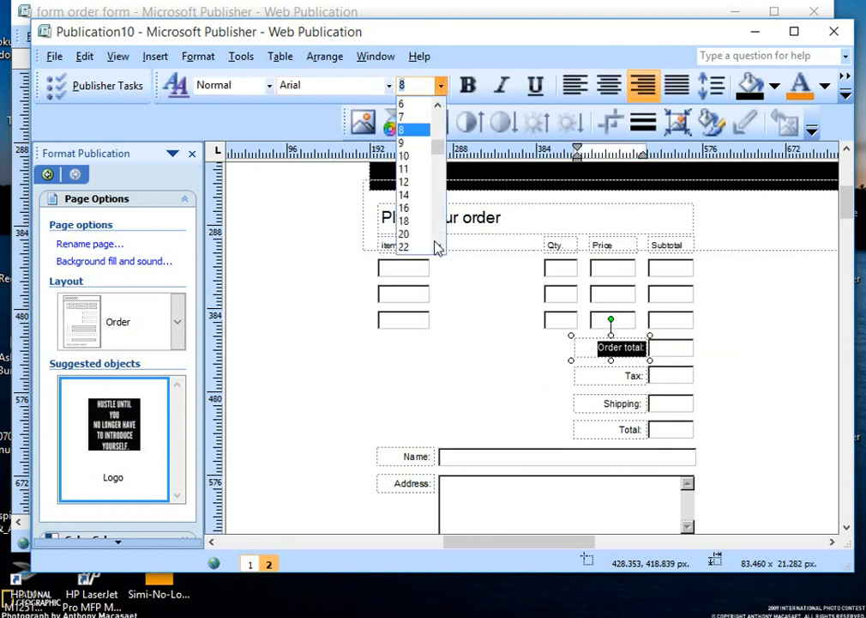
pyautogui.click(404, 195)
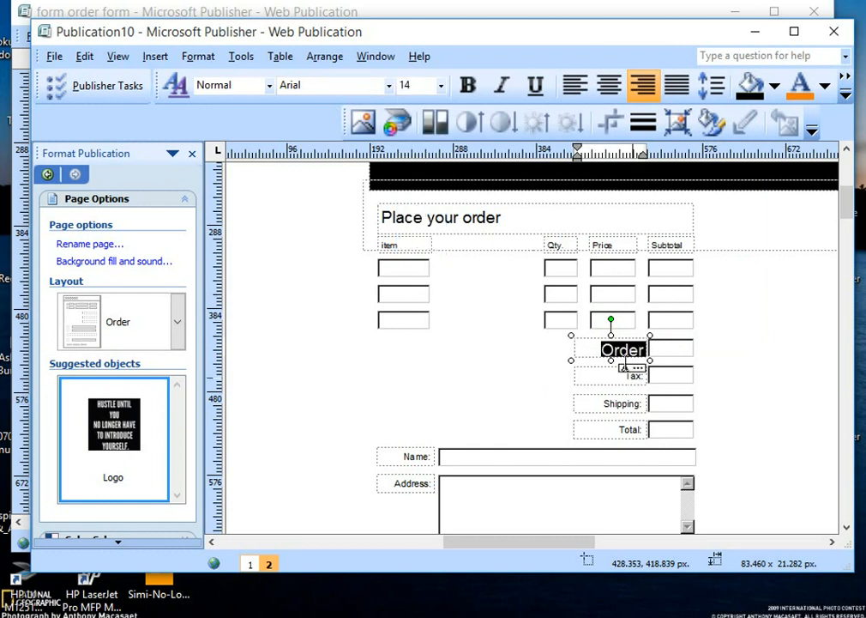
# - Set the Tax label text below the Order total label to font size 14
pyautogui.click(625, 375)
pyautogui.hotkey('ctrl', 'a')
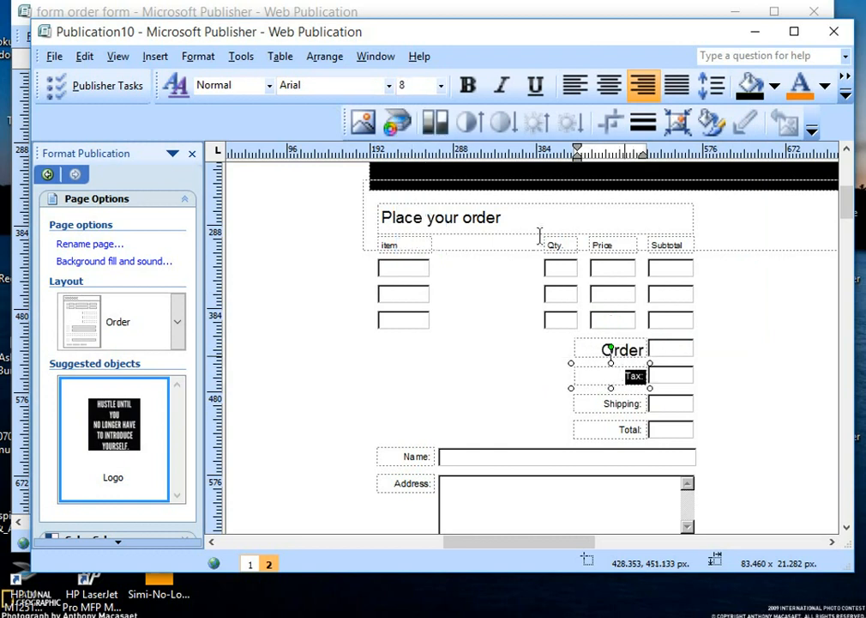
pyautogui.click(441, 87)
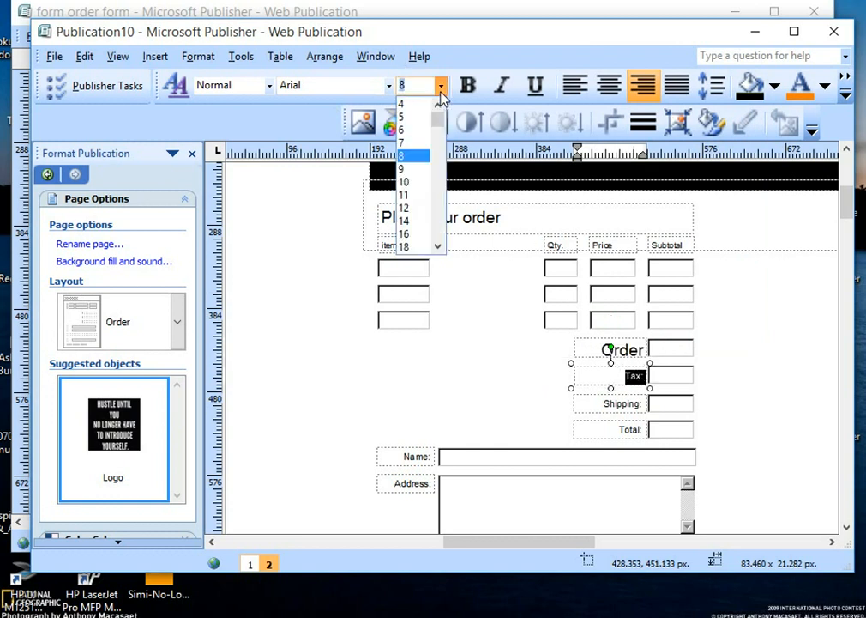
pyautogui.click(410, 222)
# - Set the Shipping label text to font size 14 and extend its text box upward to about 29 px high
pyautogui.click(632, 404)
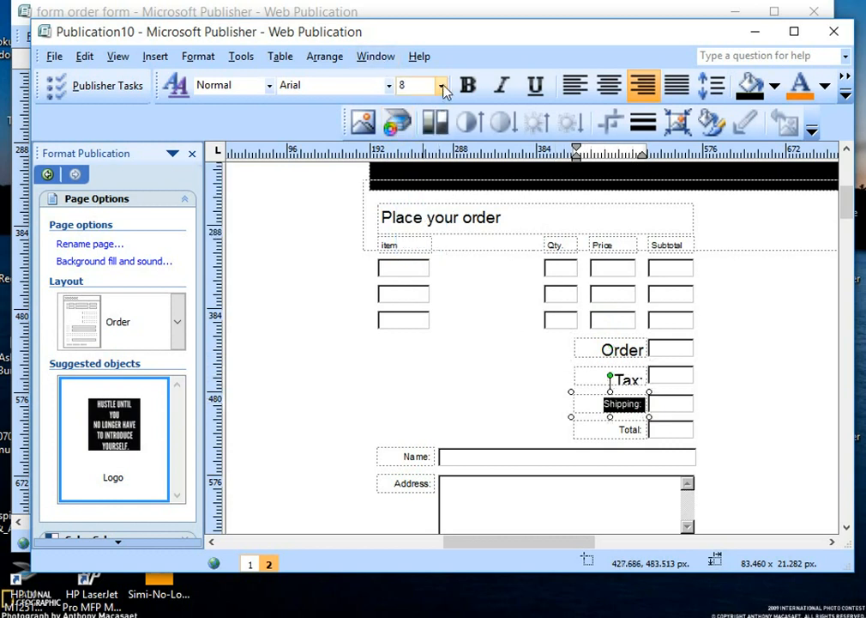
pyautogui.click(441, 87)
pyautogui.click(411, 224)
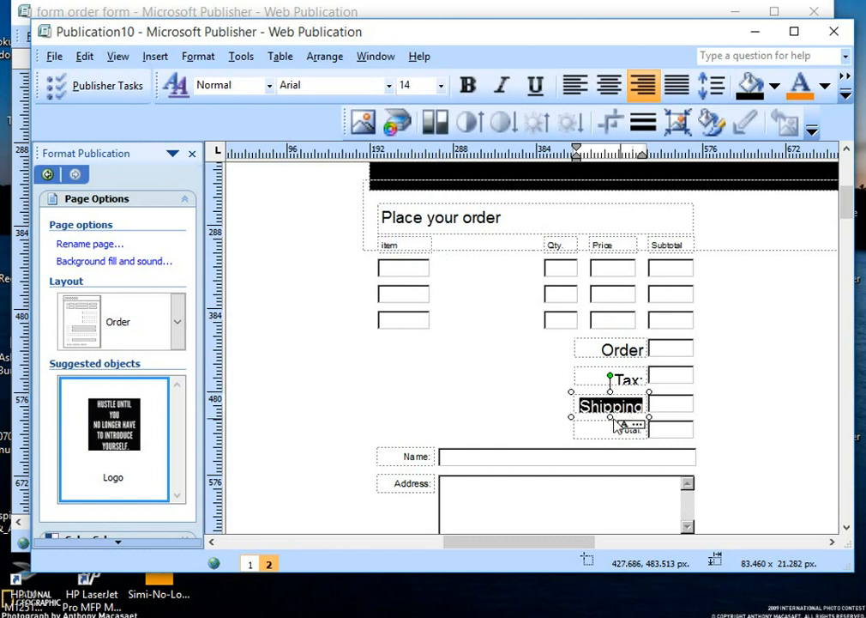
pyautogui.moveTo(610, 392); pyautogui.dragTo(610, 384)
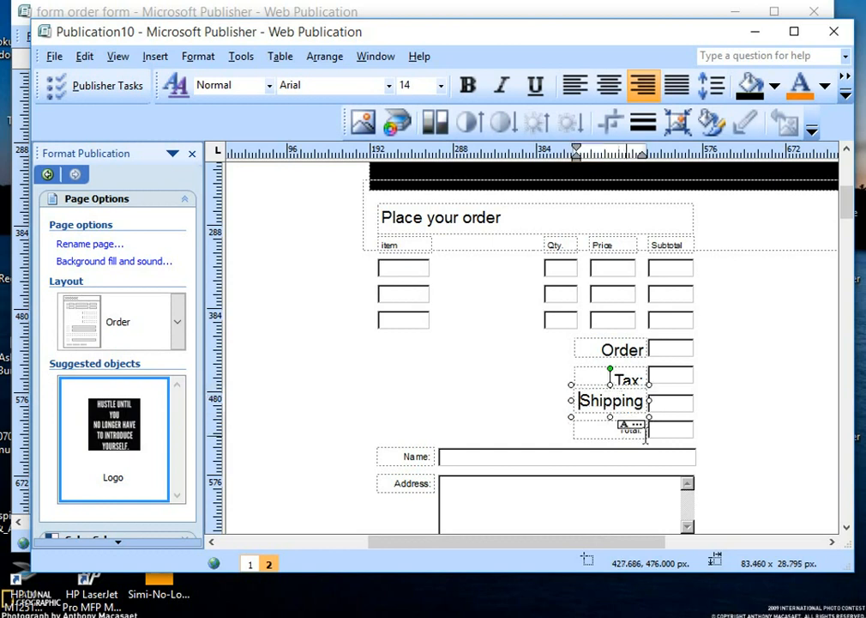
# - Set the Total label text to font size 14 and extend its text box upward to about 27 px high
pyautogui.click(619, 429)
pyautogui.hotkey('ctrl', 'a')
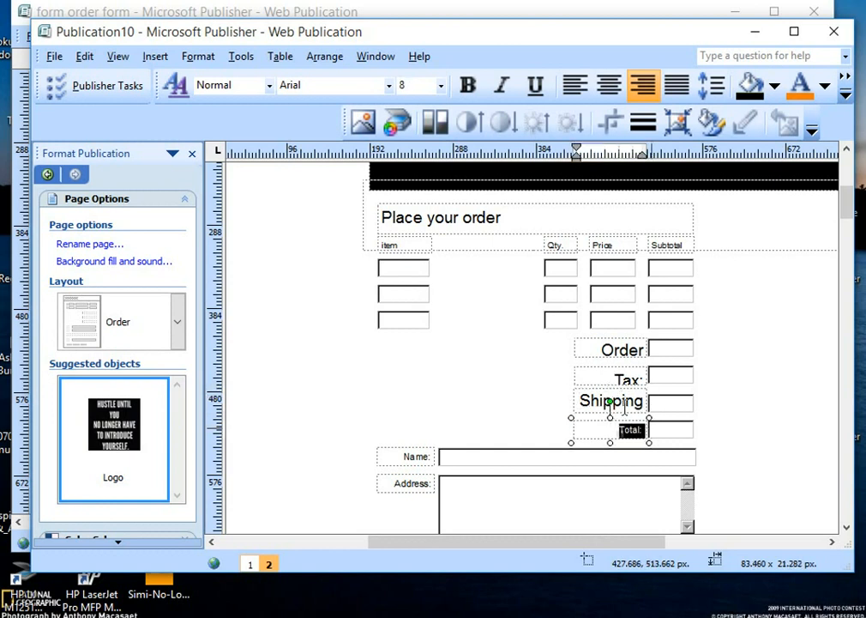
pyautogui.click(441, 85)
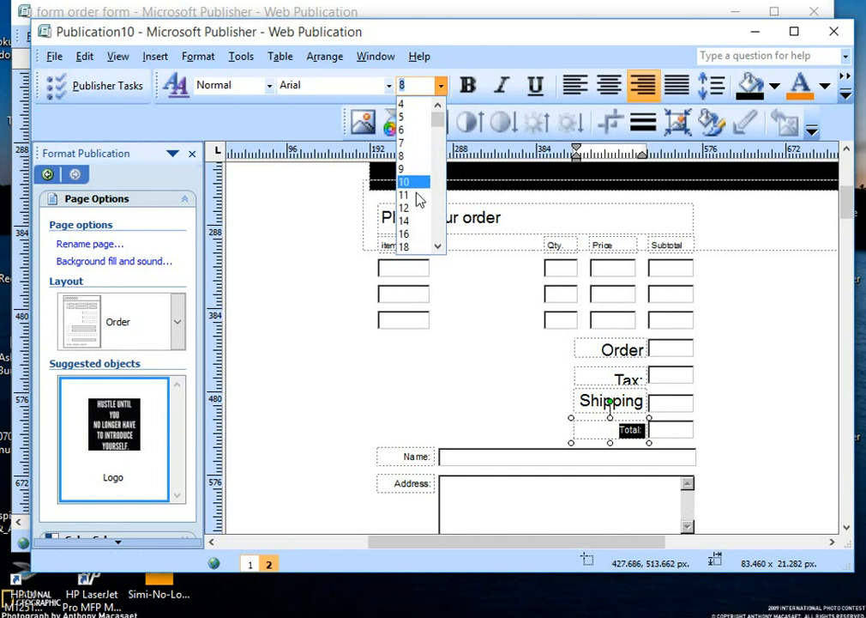
pyautogui.click(413, 221)
pyautogui.click(611, 415)
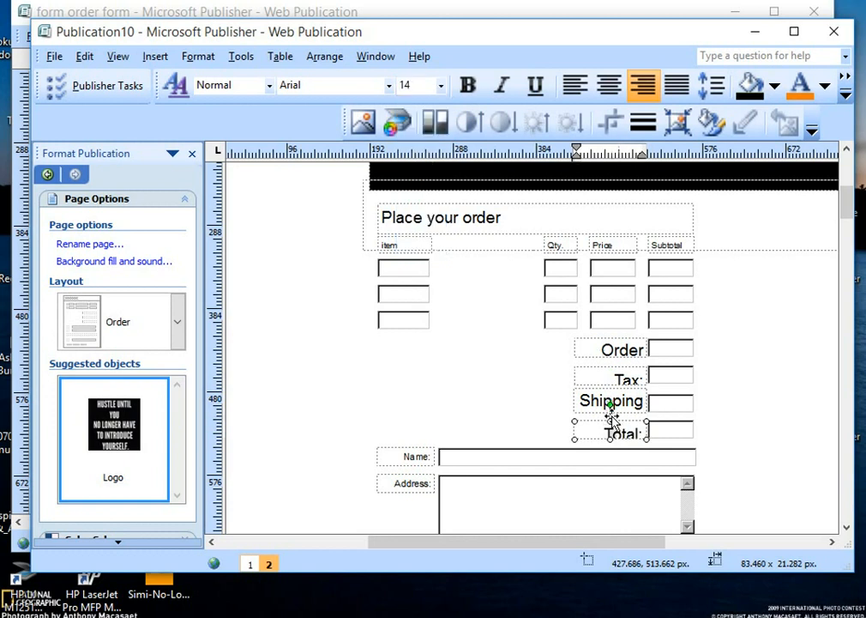
pyautogui.hotkey('ctrl', 'a')
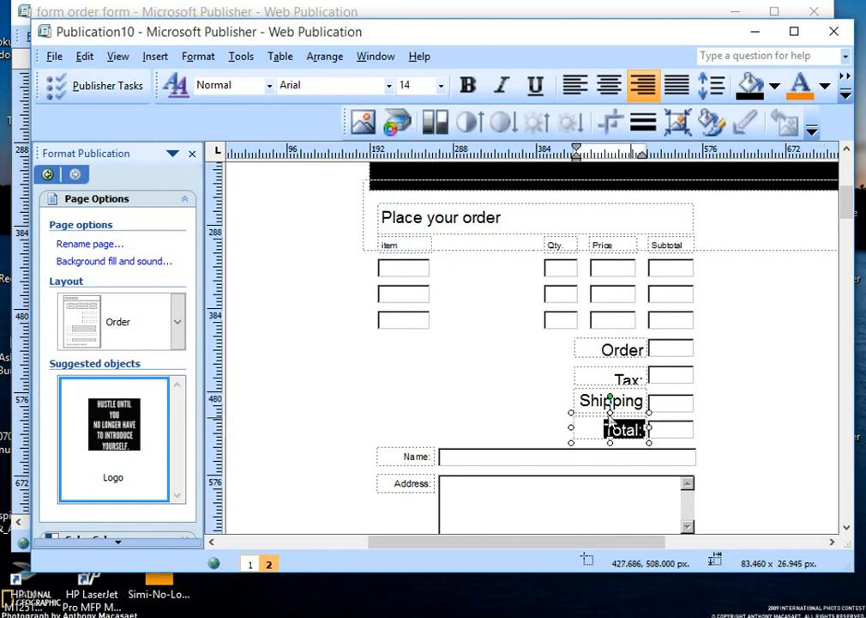
pyautogui.click(433, 354)
# - Try to change the fill color of the entry field beside the Total label
pyautogui.scroll(-1, 639, 410)
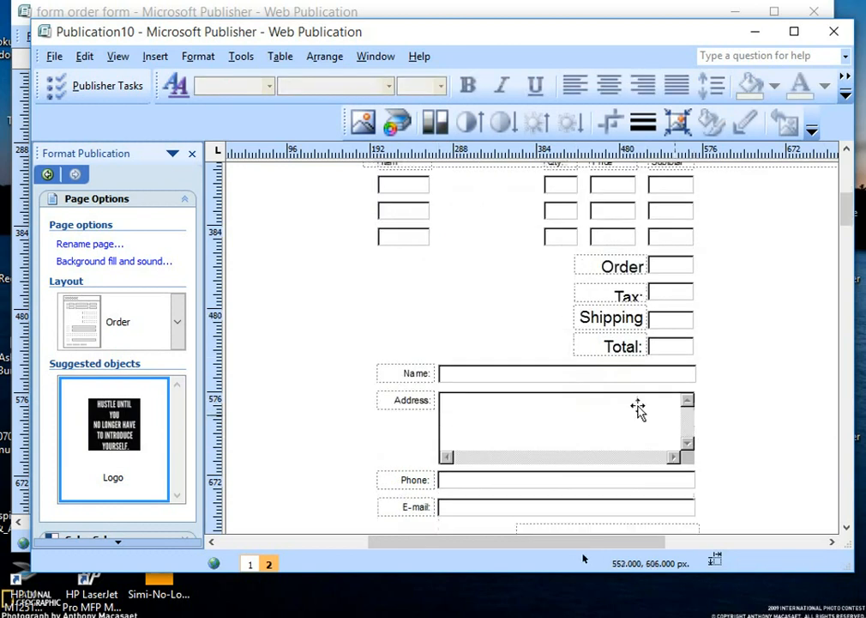
pyautogui.click(675, 350)
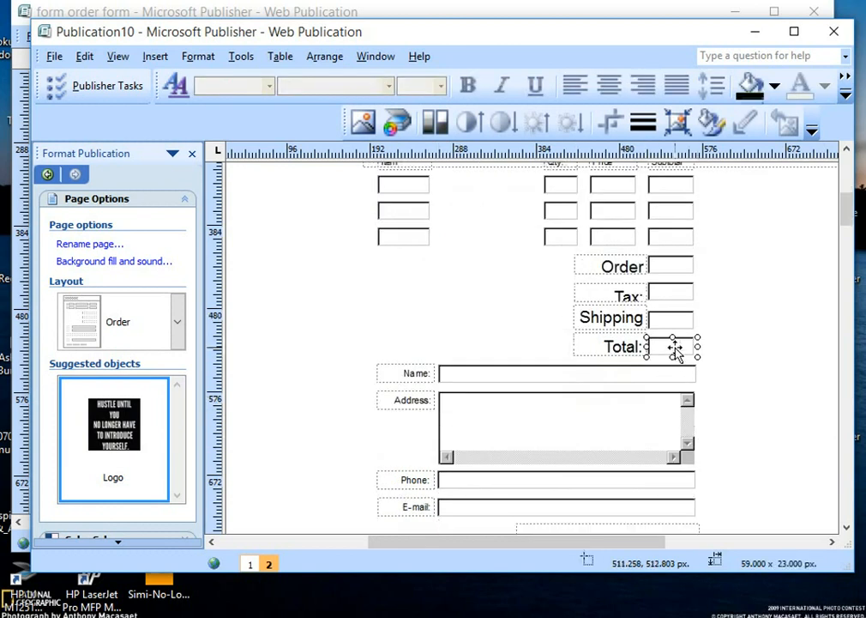
pyautogui.click(774, 87)
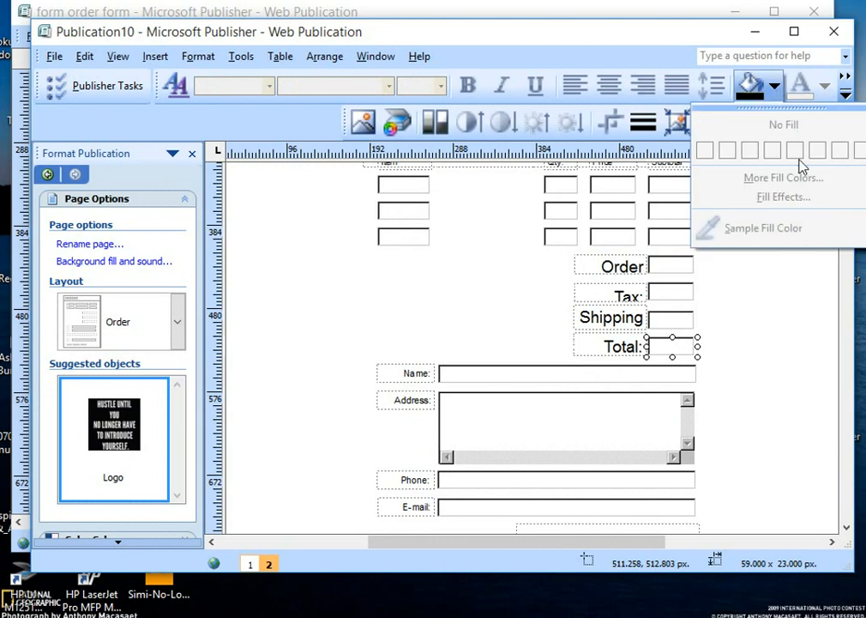
pyautogui.click(519, 309)
# - Move the Name label and its entry field together up and left, beside the Order total row
pyautogui.scroll(-1, 553, 365)
pyautogui.click(411, 295)
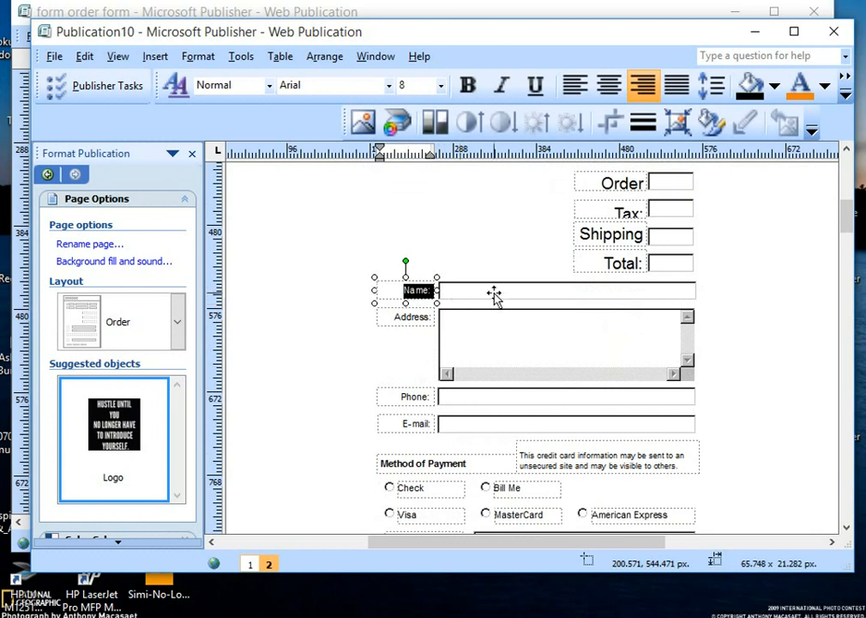
pyautogui.scroll(1, 477, 331)
pyautogui.moveTo(480, 326)
pyautogui.mouseDown()
pyautogui.moveTo(330, 204)
pyautogui.moveTo(528, 338)
pyautogui.moveTo(485, 324)
pyautogui.mouseUp()
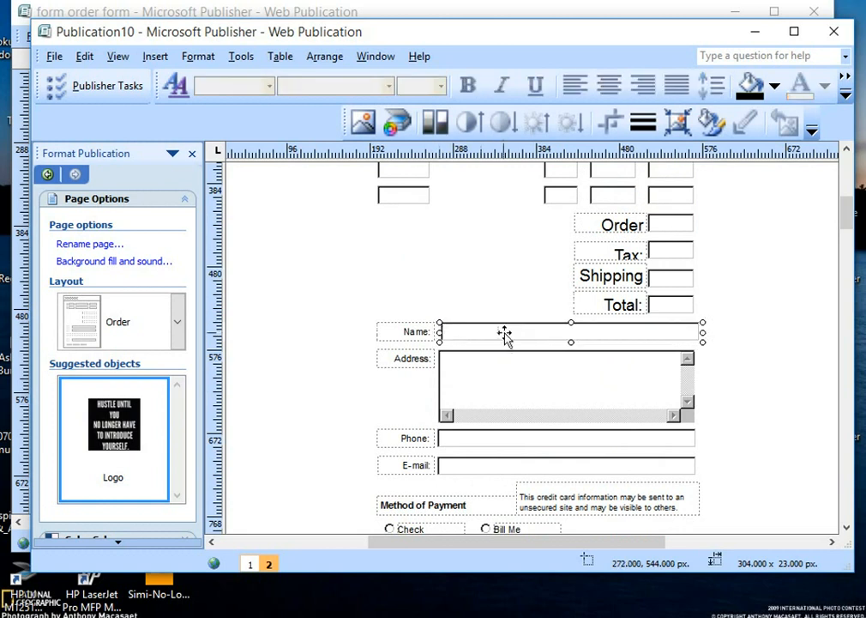
pyautogui.keyDown('shift'); pyautogui.click(410, 332); pyautogui.keyUp('shift')
pyautogui.moveTo(480, 330); pyautogui.dragTo(342, 228)
# - Move the Address label and its entry field together up and left, directly beneath the Name row
pyautogui.click(440, 359)
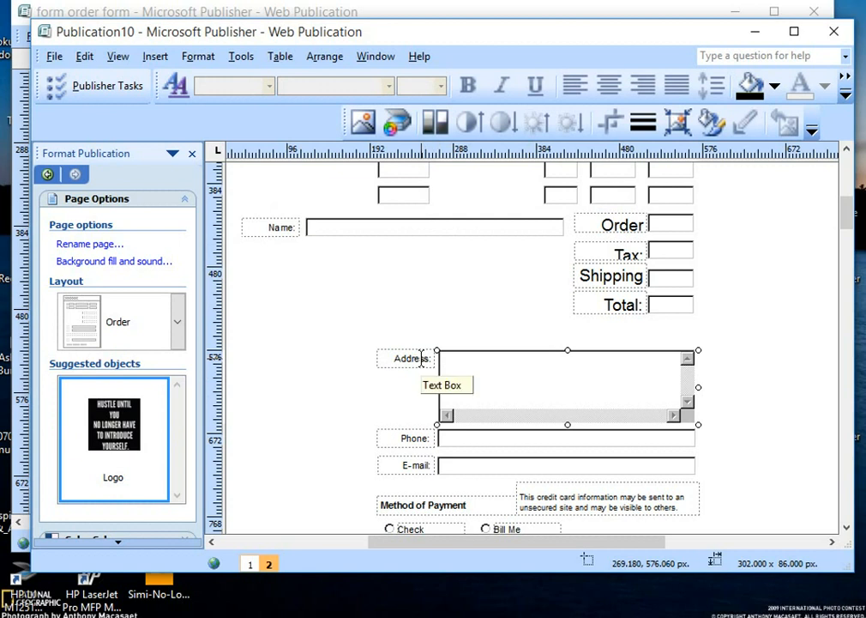
pyautogui.keyDown('shift'); pyautogui.click(419, 357); pyautogui.keyUp('shift')
pyautogui.moveTo(403, 346); pyautogui.dragTo(271, 254)
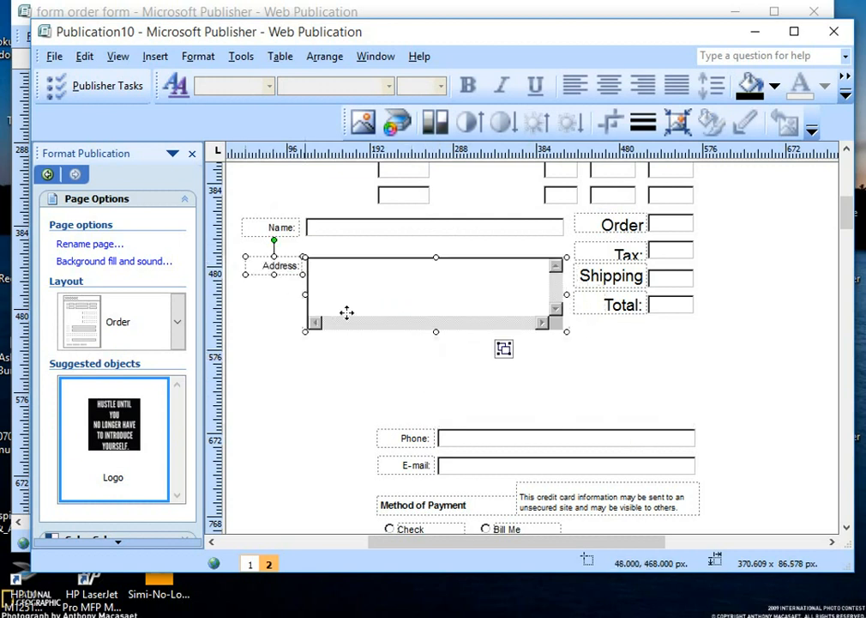
pyautogui.scroll(-2, 553, 446)
pyautogui.click(539, 326)
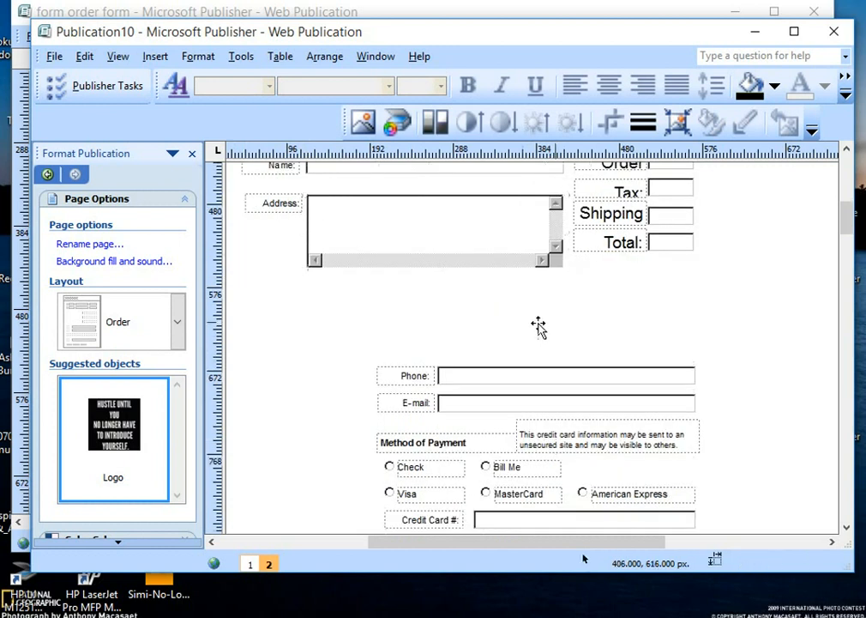
# - Move the Phone and E-mail labels with their entry fields together up and left, beneath the Address field
pyautogui.doubleClick(427, 383)
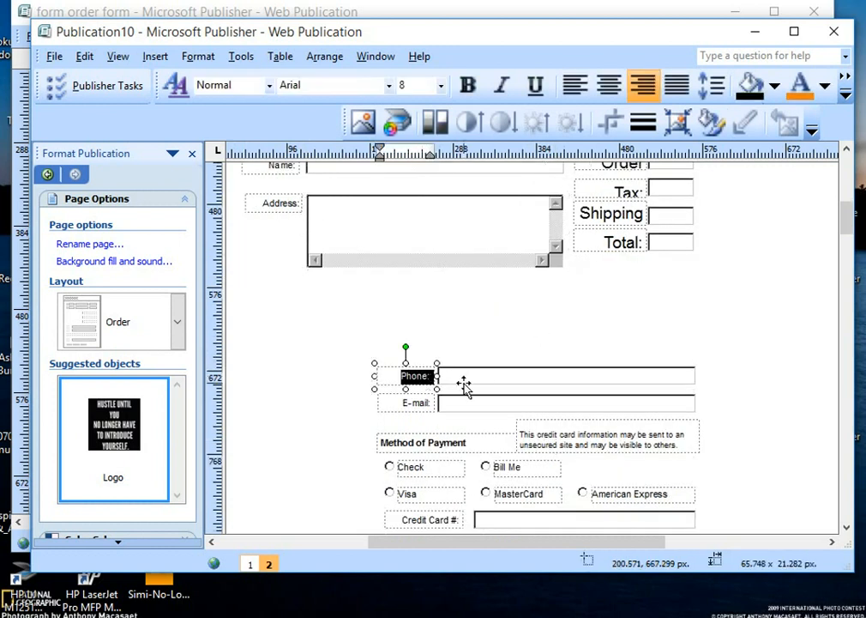
pyautogui.keyDown('shift'); pyautogui.click(419, 396); pyautogui.keyUp('shift')
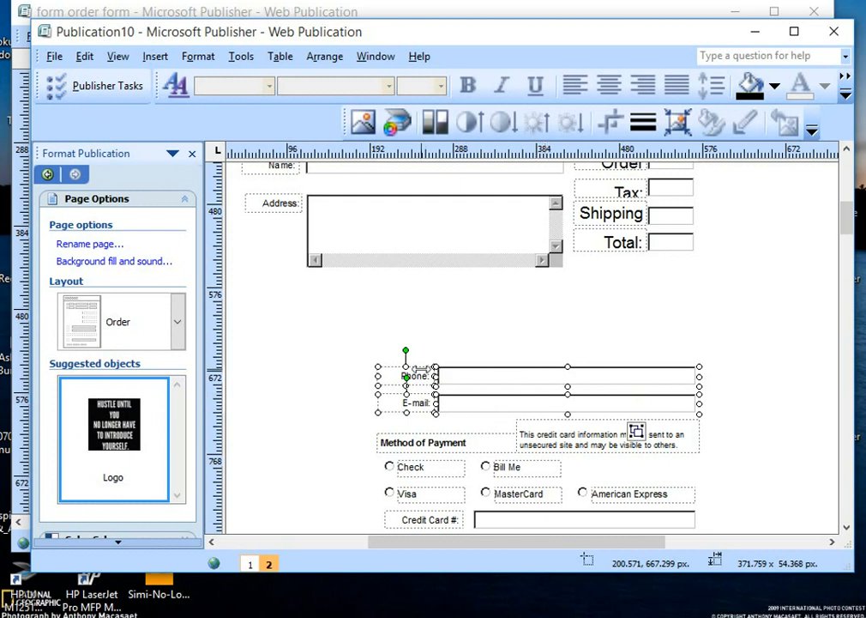
pyautogui.moveTo(421, 369); pyautogui.dragTo(296, 300)
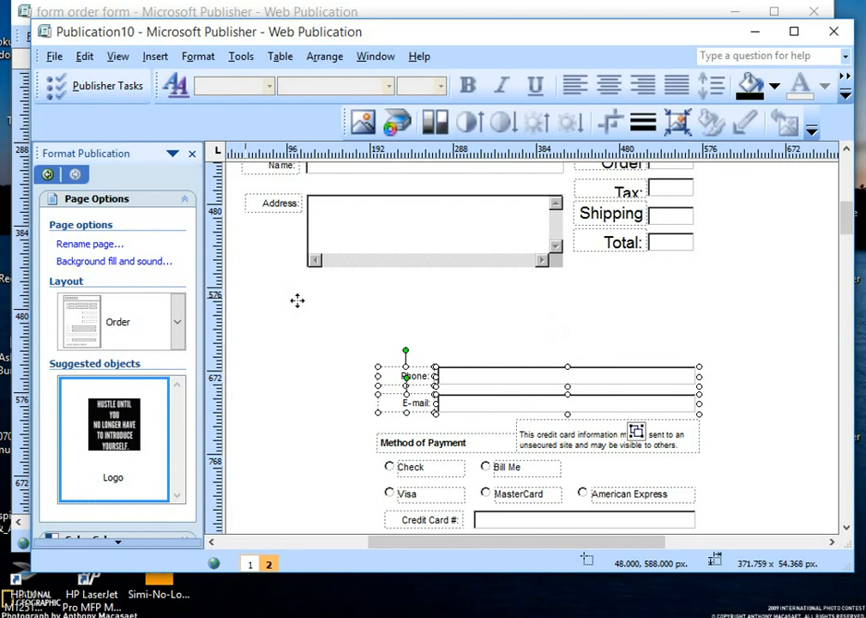
pyautogui.click(699, 416)
pyautogui.scroll(-3, 625, 474)
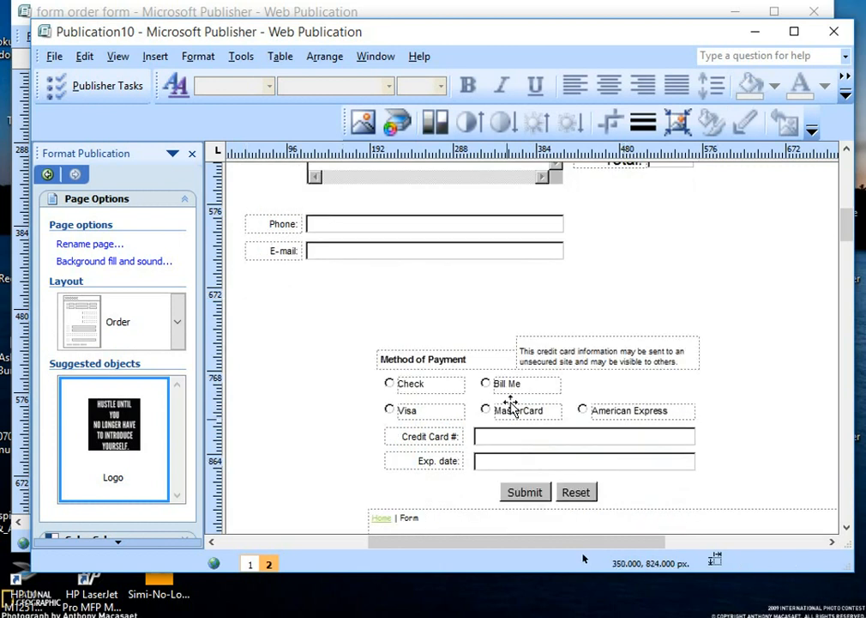
pyautogui.tripleClick(552, 356)
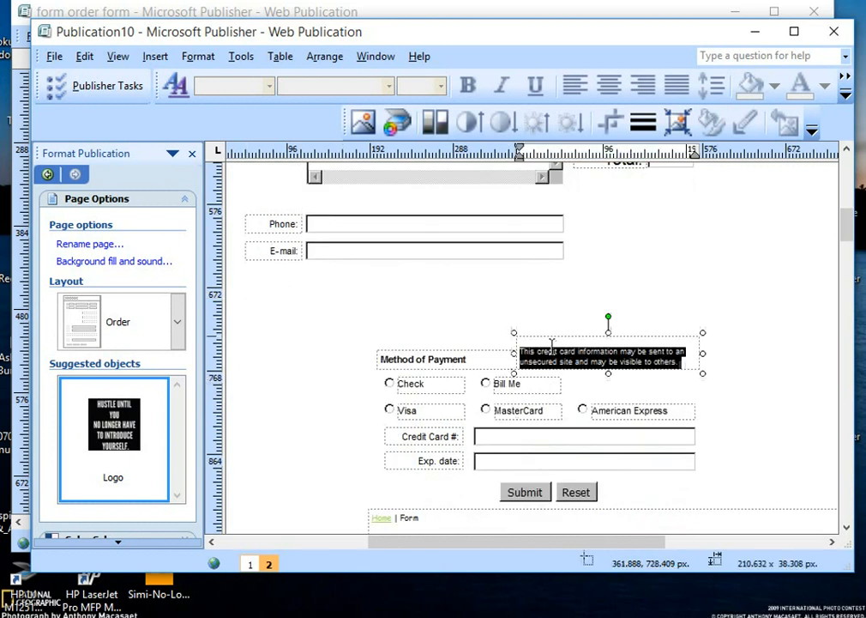
pyautogui.keyDown('shift'); pyautogui.click(440, 367); pyautogui.keyUp('shift')
pyautogui.keyDown('shift'); pyautogui.click(429, 388); pyautogui.keyUp('shift')
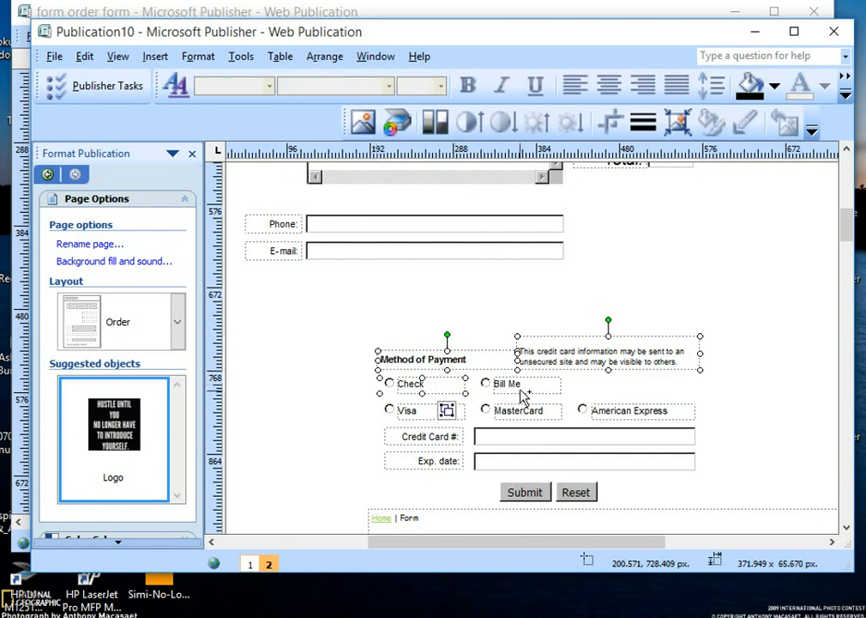
pyautogui.keyDown('shift'); pyautogui.click(529, 387); pyautogui.keyUp('shift')
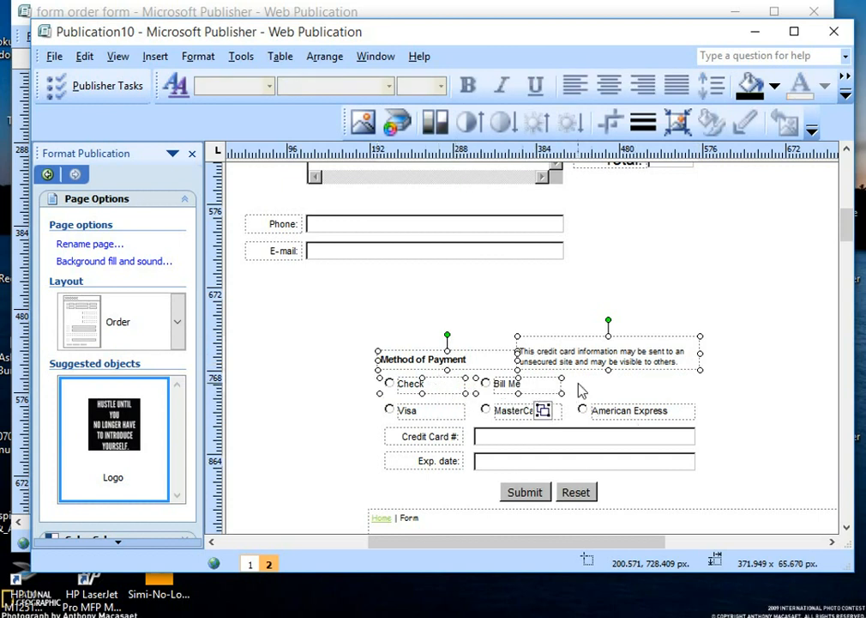
pyautogui.rightClick(544, 352)
pyautogui.click(534, 387)
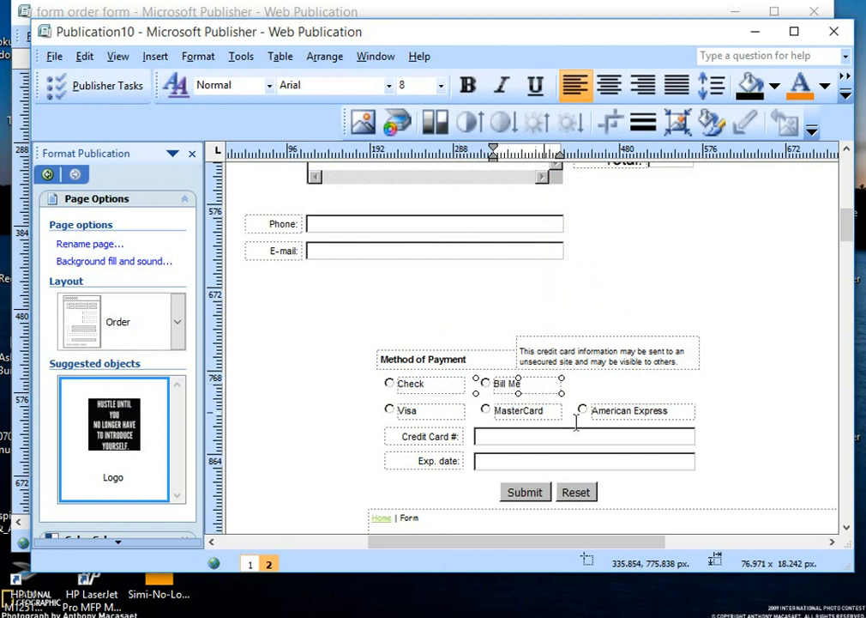
pyautogui.click(507, 462)
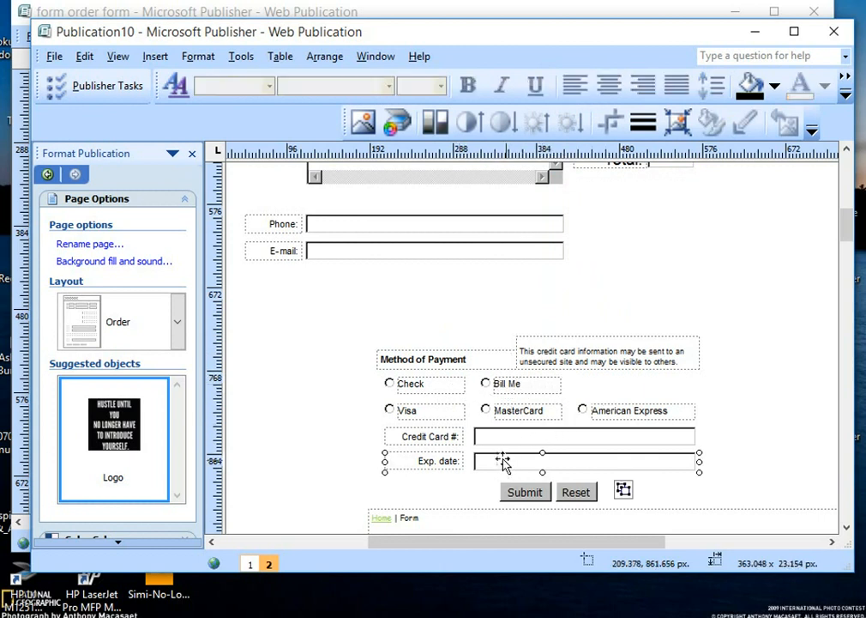
pyautogui.keyDown('shift'); pyautogui.click(485, 438); pyautogui.keyUp('shift')
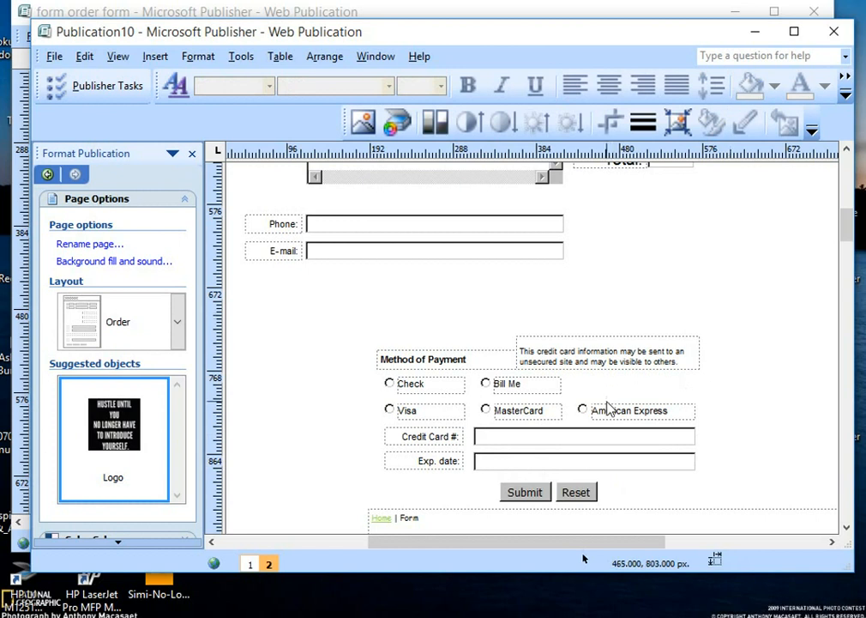
pyautogui.click(590, 343)
pyautogui.click(456, 309)
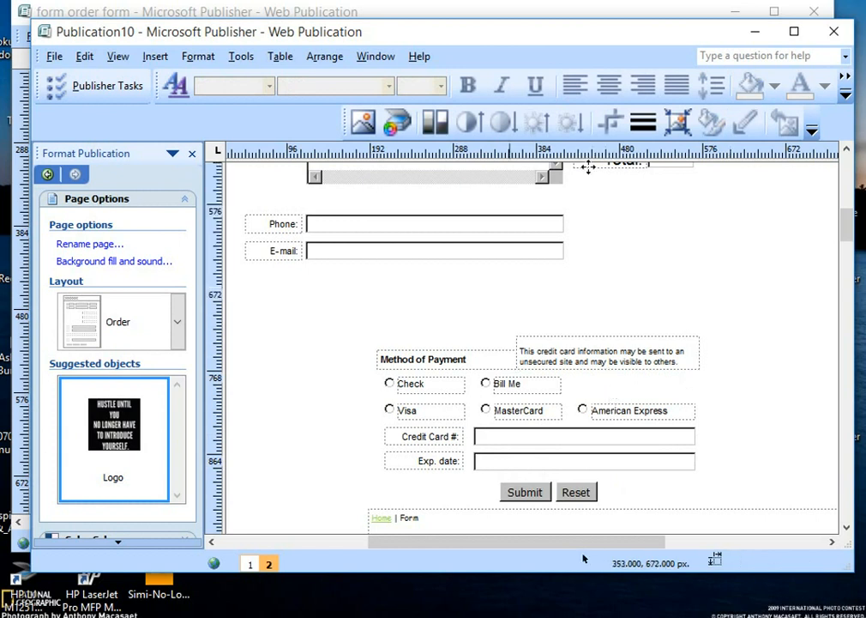
# - Insert a text box about 260 x 36 px below the E-mail field containing "Choose the appropriate paying method"
pyautogui.click(154, 56)
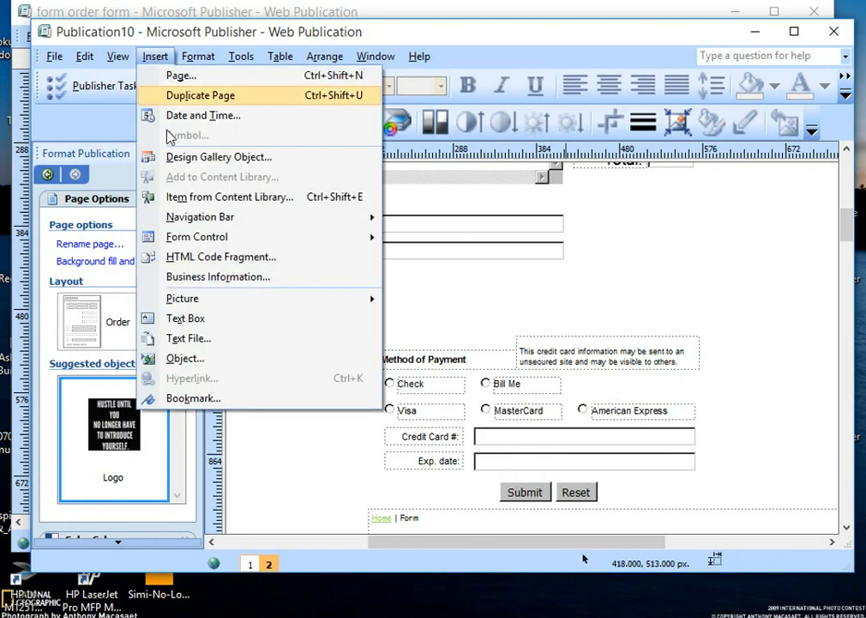
pyautogui.click(183, 319)
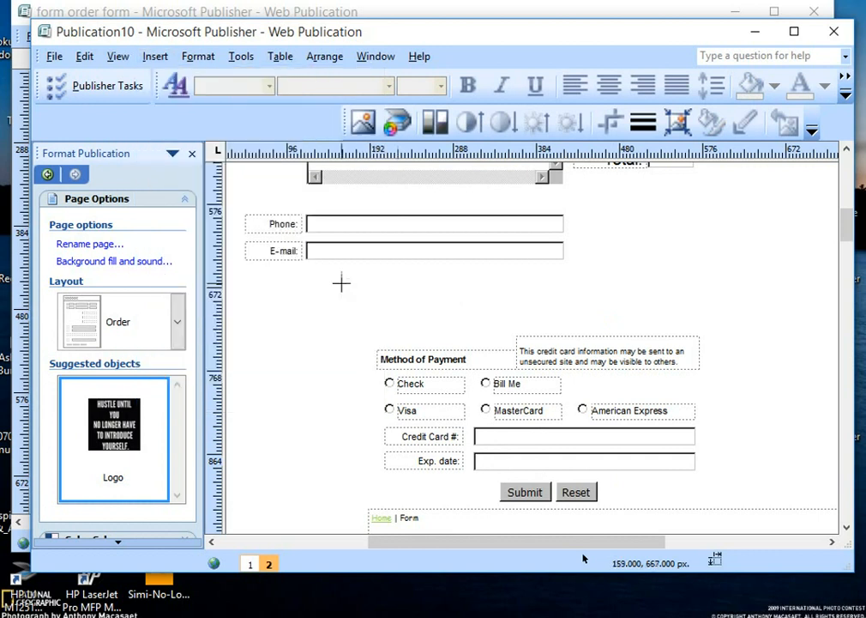
pyautogui.moveTo(342, 285); pyautogui.dragTo(569, 316)
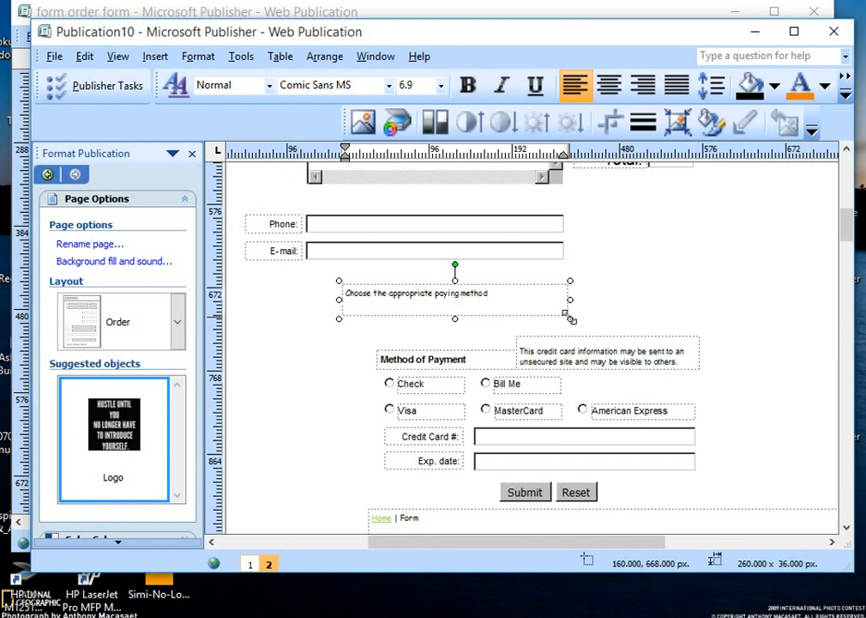
# - Set the paying method heading to font size 14 and widen its text box to about 368 px
pyautogui.moveTo(505, 296); pyautogui.dragTo(290, 274)
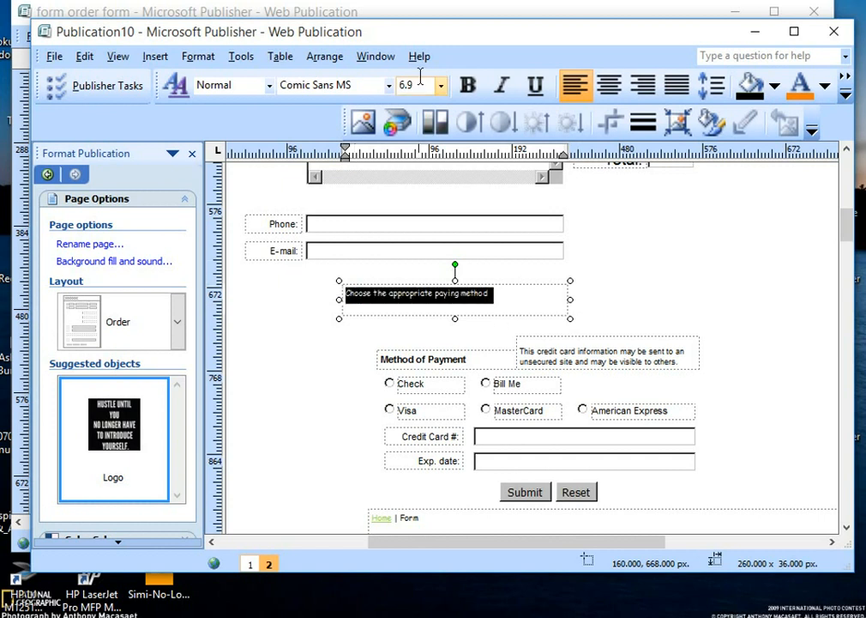
pyautogui.click(440, 86)
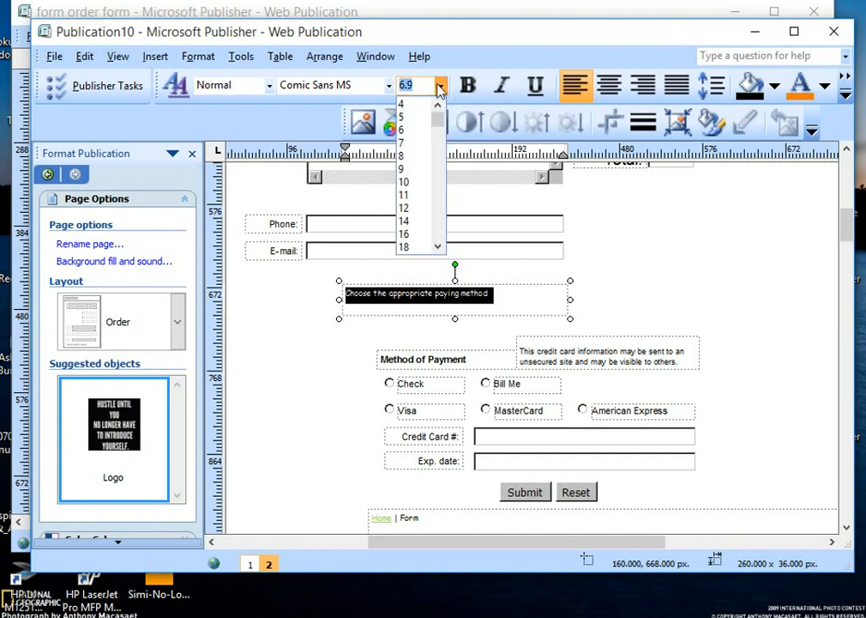
pyautogui.click(405, 220)
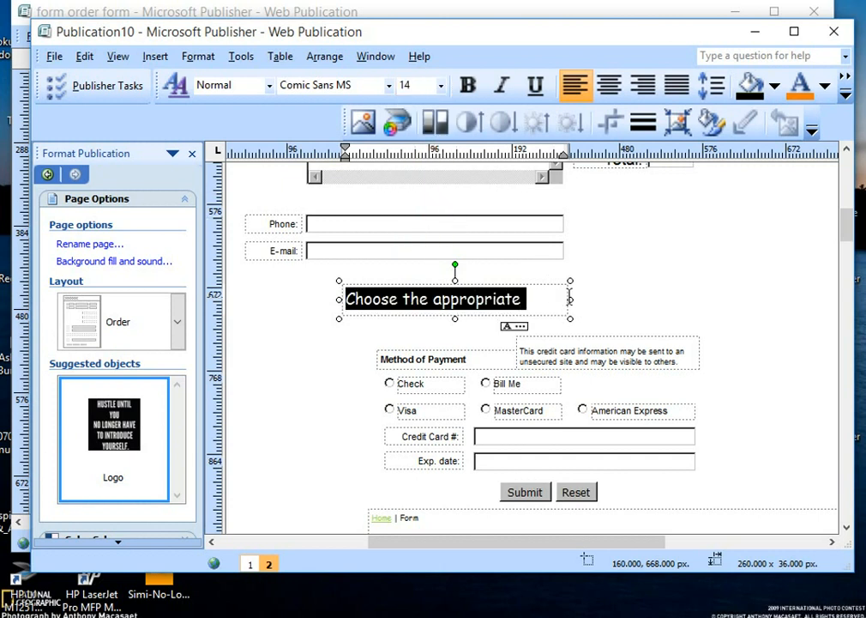
pyautogui.click(507, 331)
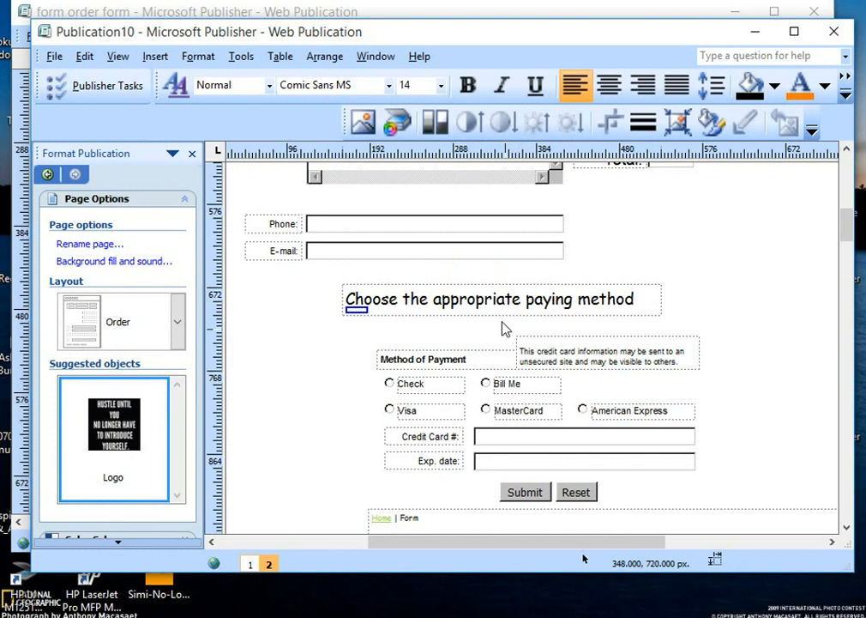
# - Color the paying method heading text orange and fill its text box with black
pyautogui.doubleClick(616, 299)
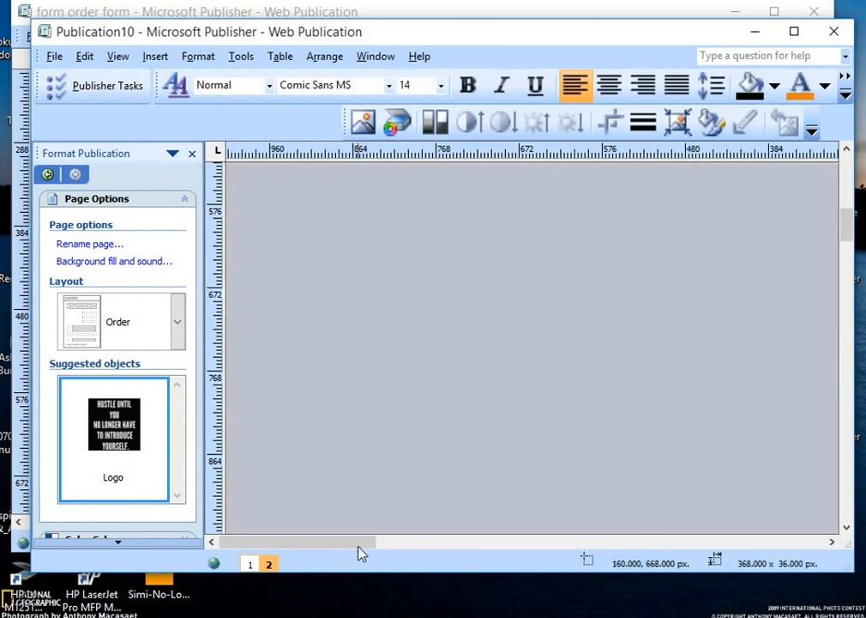
pyautogui.moveTo(360, 554); pyautogui.dragTo(585, 546)
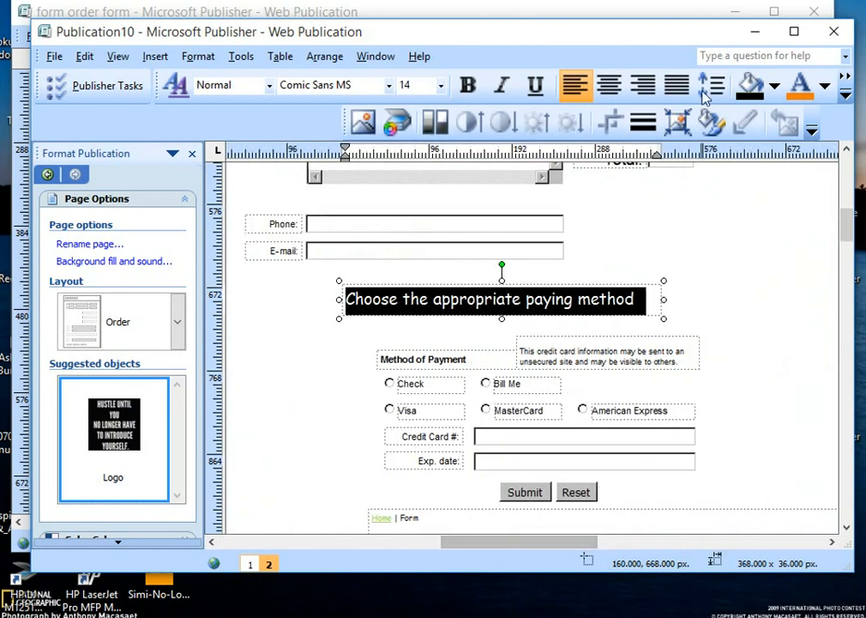
pyautogui.click(822, 86)
pyautogui.click(775, 86)
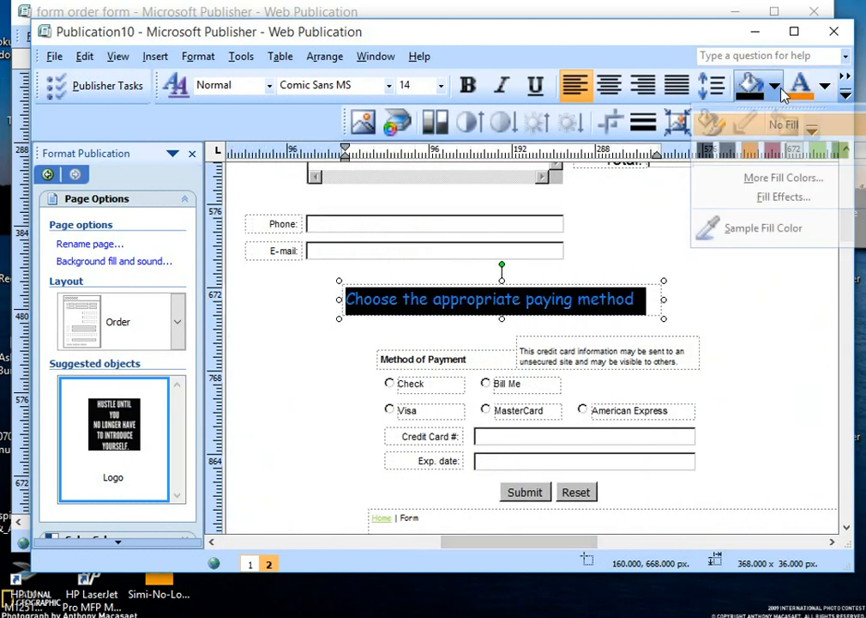
pyautogui.click(706, 148)
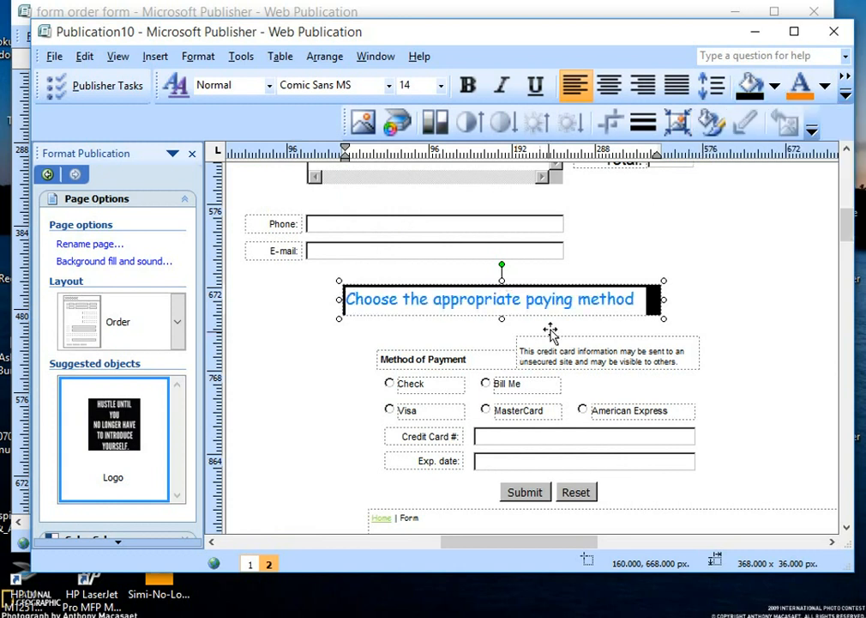
pyautogui.click(689, 330)
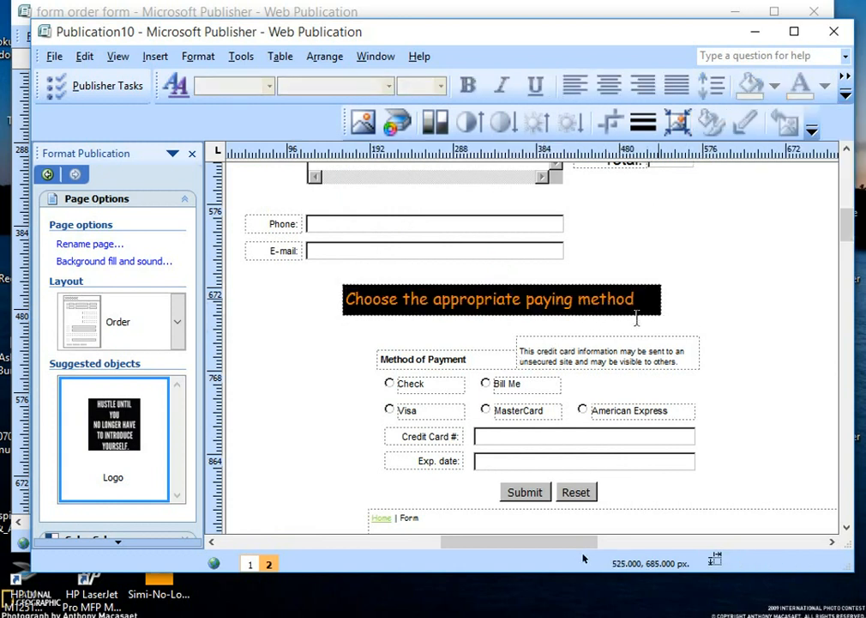
# - Change the font color of the paying method heading to white
pyautogui.moveTo(641, 301); pyautogui.dragTo(130, 292)
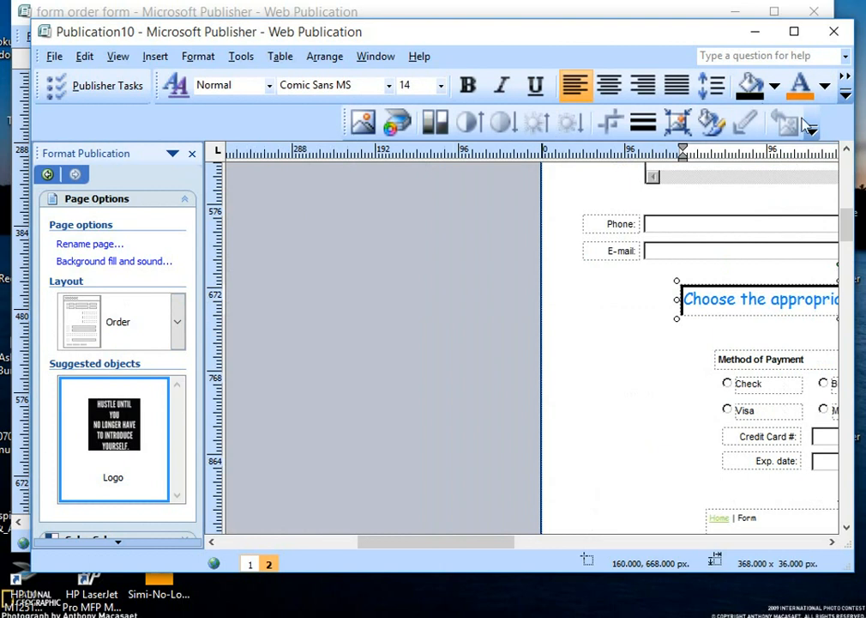
pyautogui.click(824, 85)
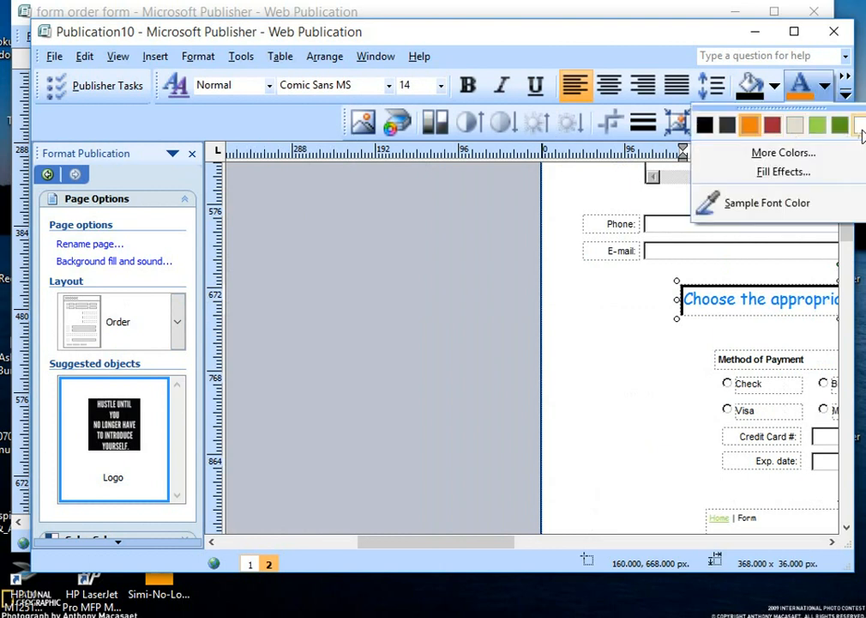
pyautogui.click(858, 125)
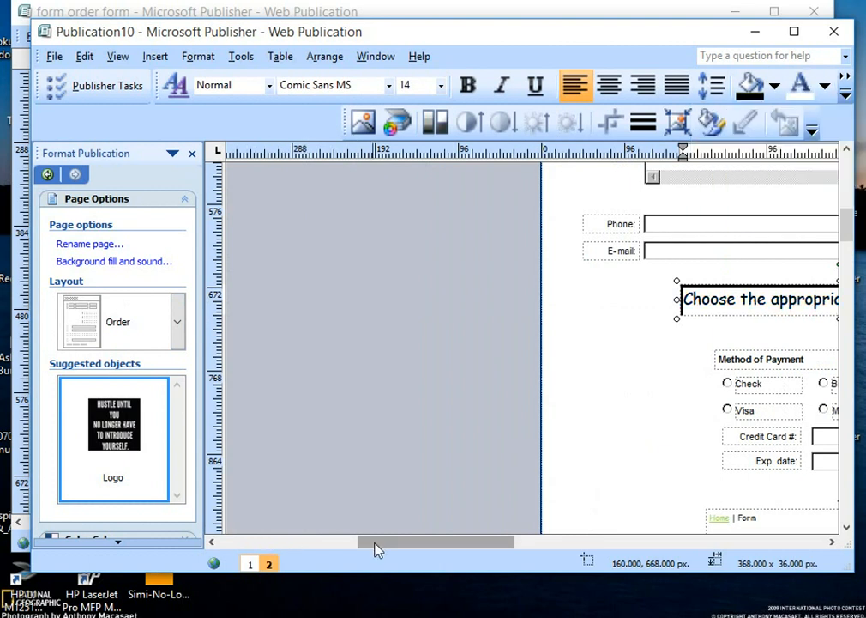
pyautogui.moveTo(377, 542); pyautogui.dragTo(471, 553)
# - Delete the text box with the credit card information notice beside Method of Payment
pyautogui.click(661, 341)
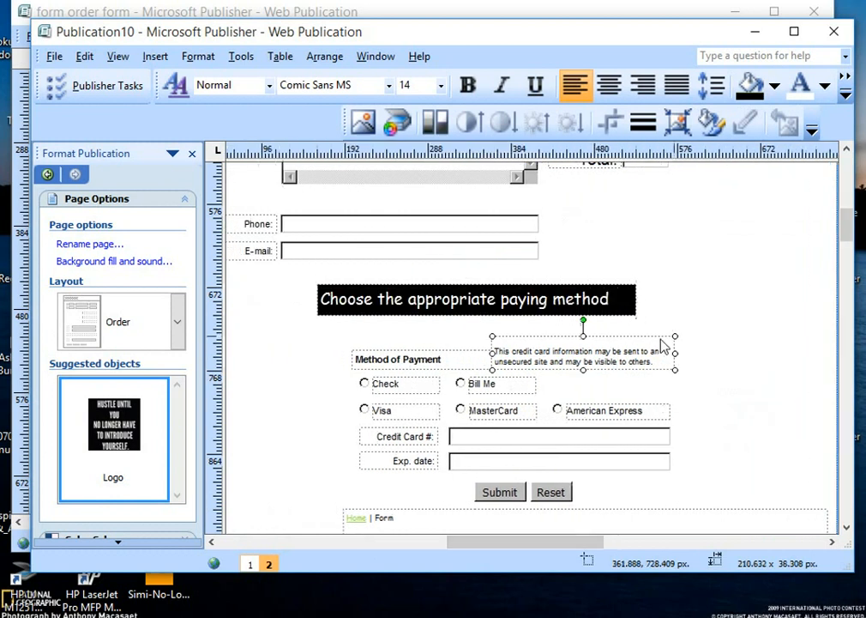
pyautogui.scroll(-3, 601, 354)
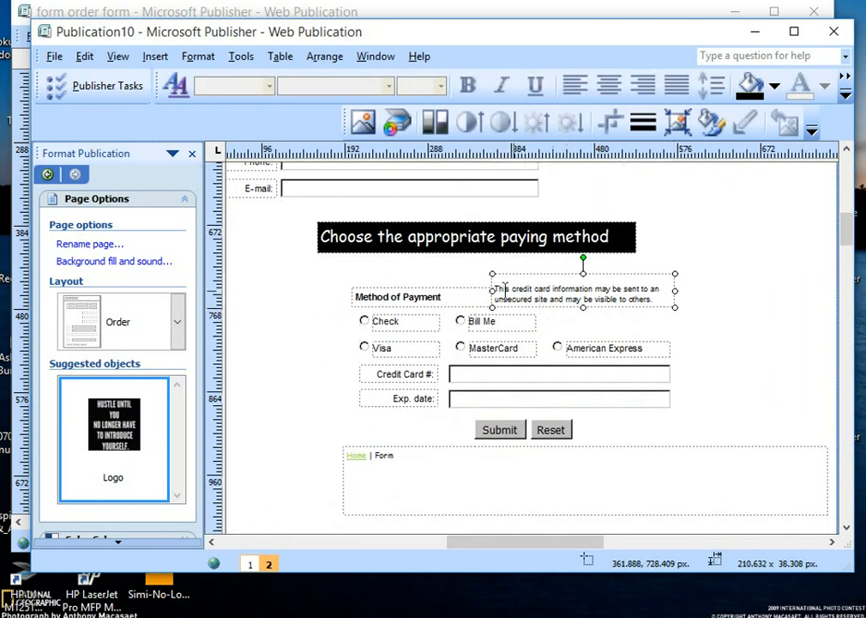
pyautogui.moveTo(498, 292); pyautogui.dragTo(633, 297)
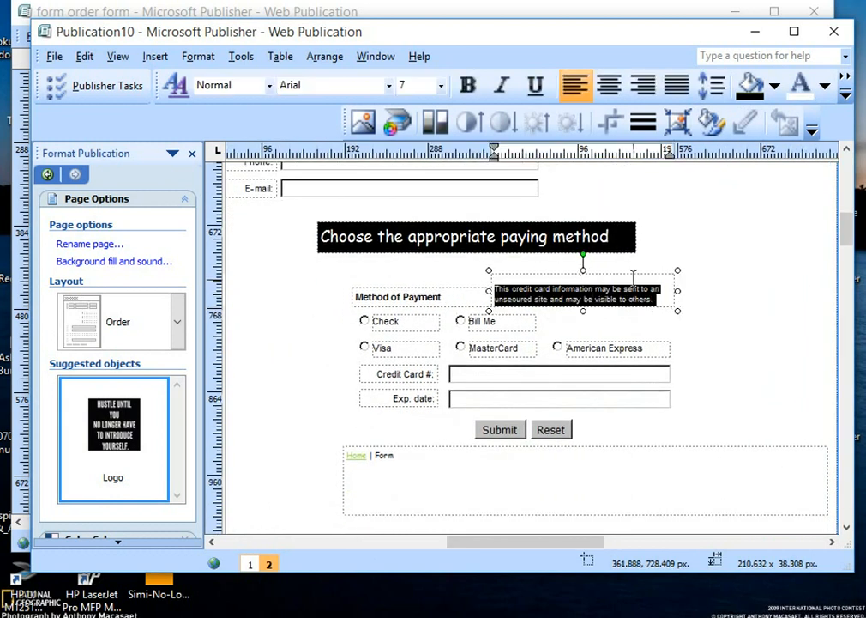
pyautogui.rightClick(638, 272)
pyautogui.click(673, 287)
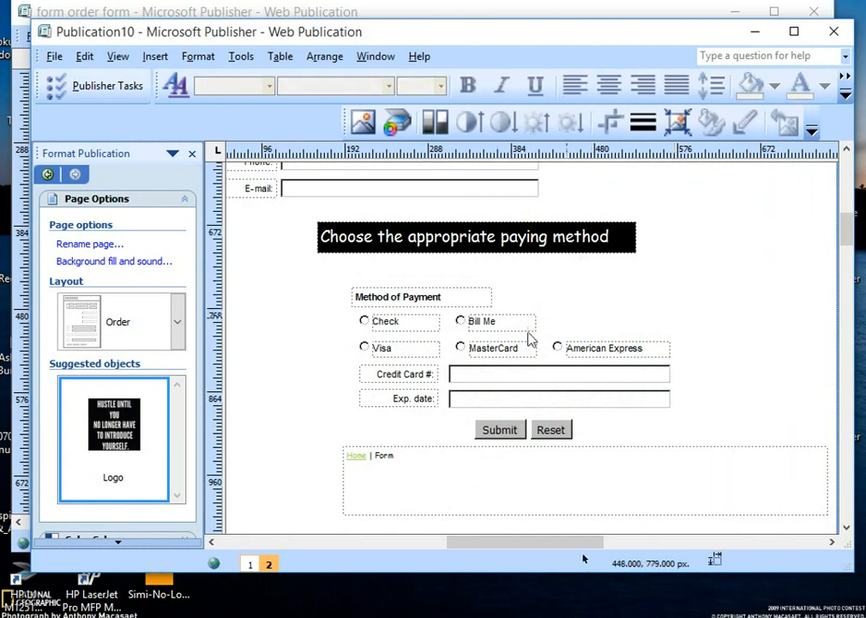
# - Move the Method of Payment text box up and right, beneath the heading, to about 276, 724 px
pyautogui.click(421, 289)
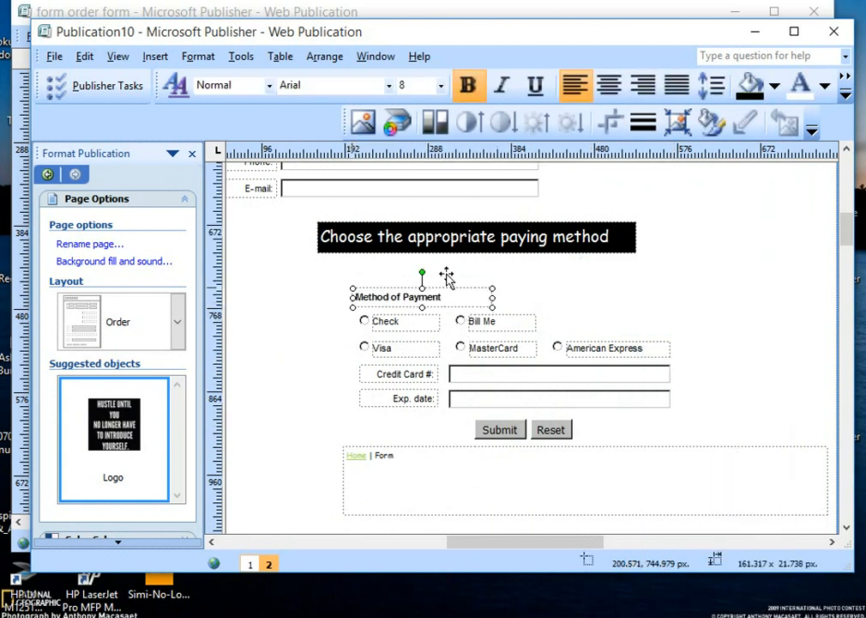
pyautogui.moveTo(468, 291); pyautogui.dragTo(531, 271)
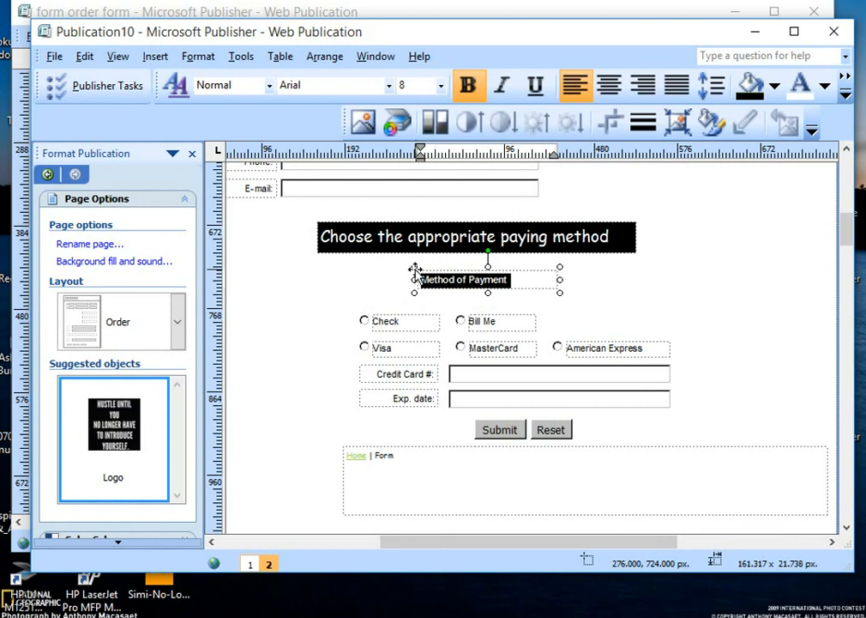
# - Enlarge the Method of Payment text box to about 221 x 32 px and set its text to 14 pt
pyautogui.moveTo(415, 269); pyautogui.dragTo(363, 265)
pyautogui.moveTo(463, 294); pyautogui.dragTo(463, 298)
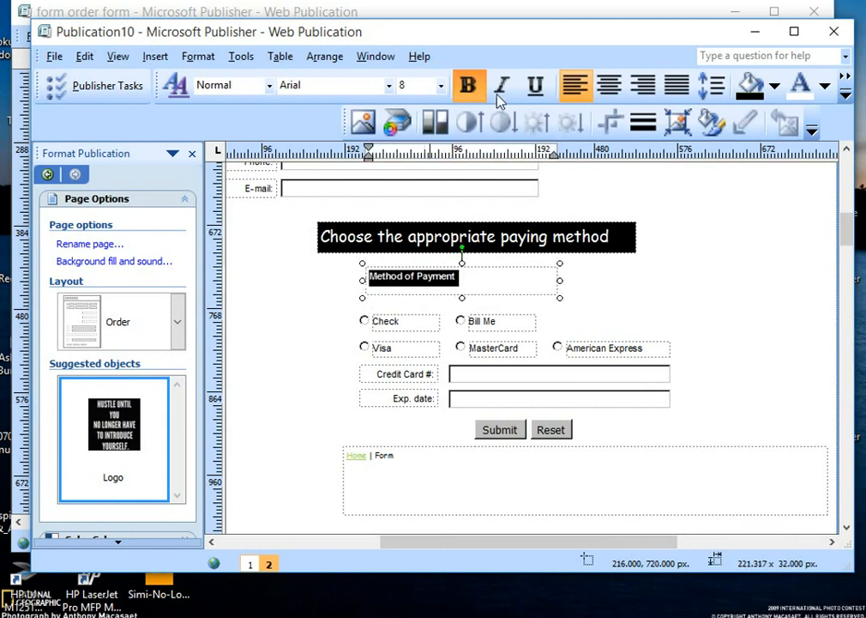
pyautogui.click(441, 86)
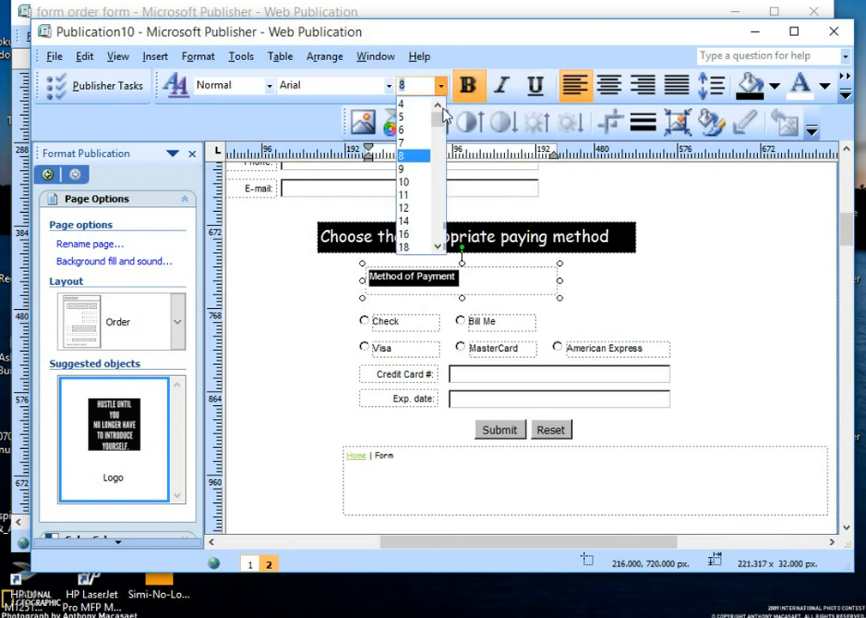
pyautogui.click(405, 222)
# - Set the Check option label to 12 pt after trying it at 14 pt
pyautogui.click(537, 329)
pyautogui.click(401, 320)
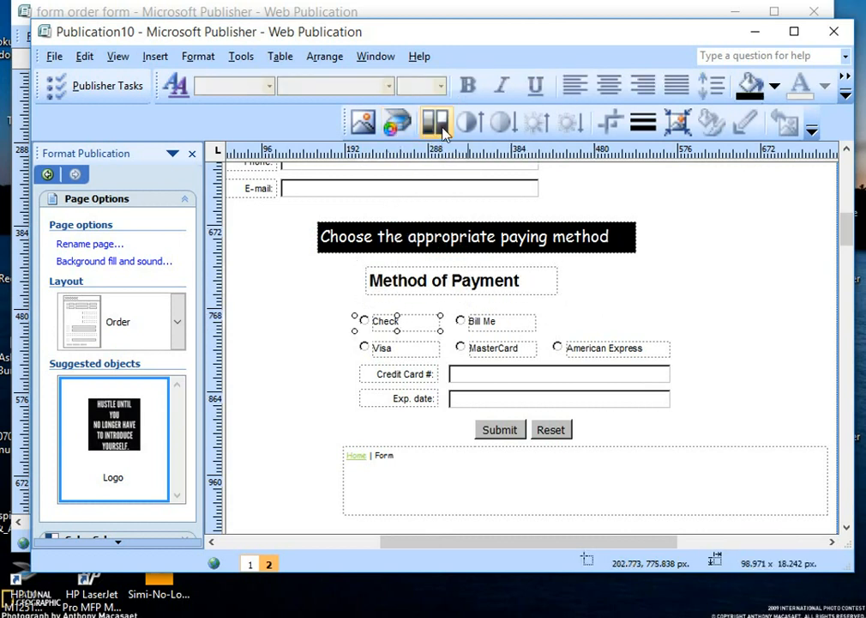
pyautogui.doubleClick(403, 324)
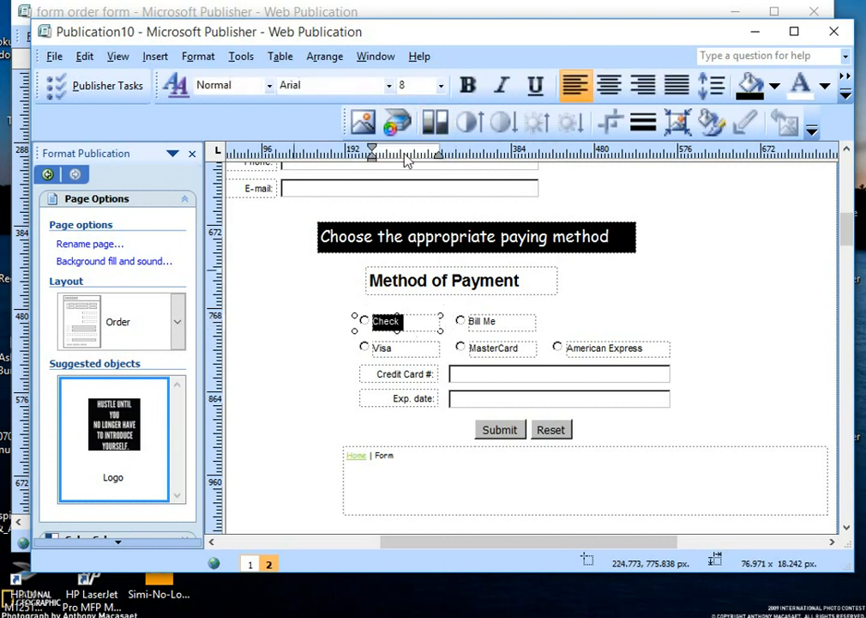
pyautogui.click(441, 86)
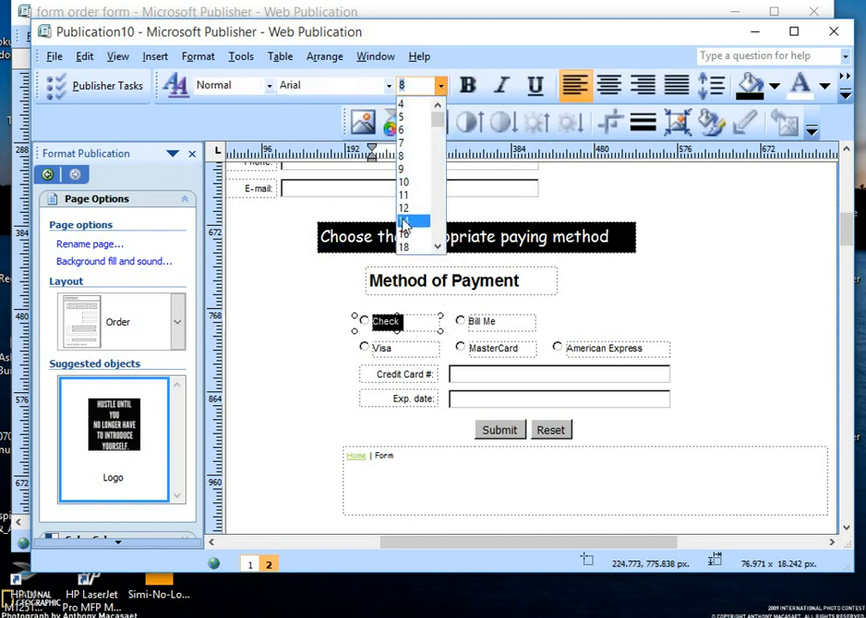
pyautogui.click(405, 221)
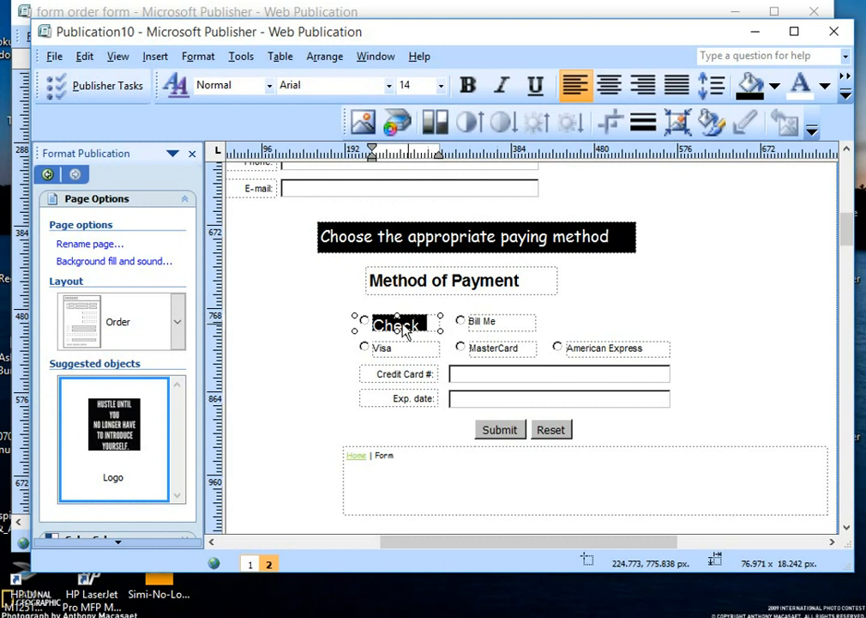
pyautogui.click(440, 86)
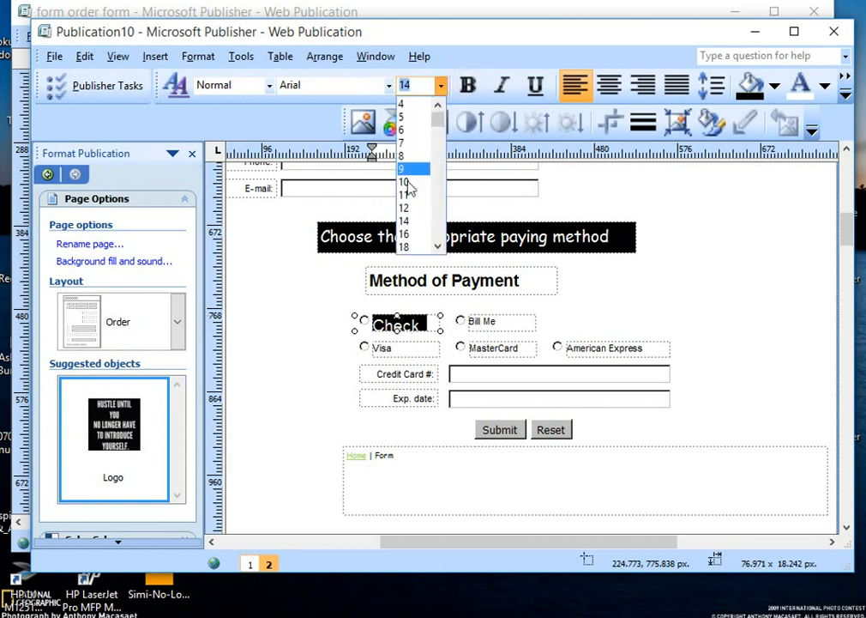
pyautogui.click(405, 209)
# - Set the font size of the Bill Me option label to 12 pt
pyautogui.click(473, 320)
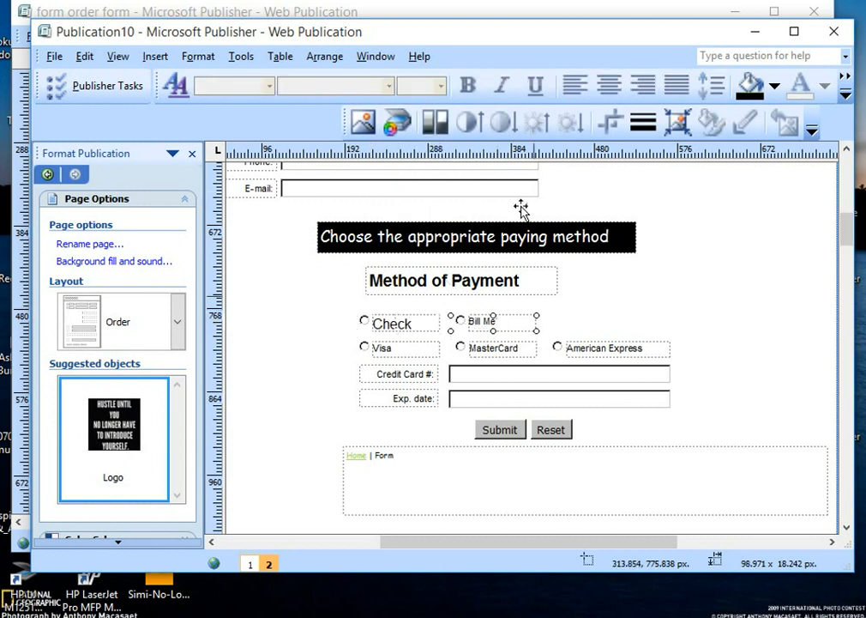
pyautogui.click(510, 327)
pyautogui.click(504, 324)
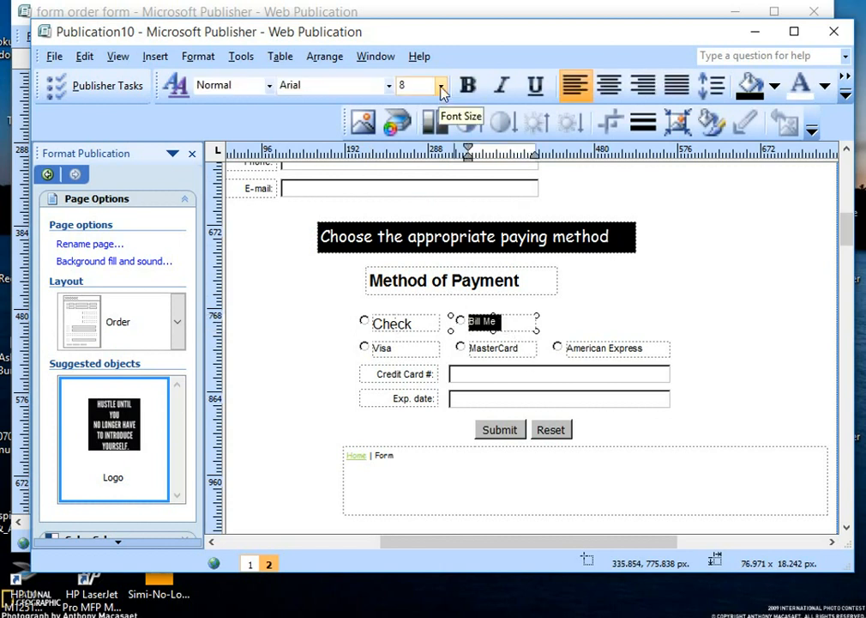
pyautogui.click(441, 85)
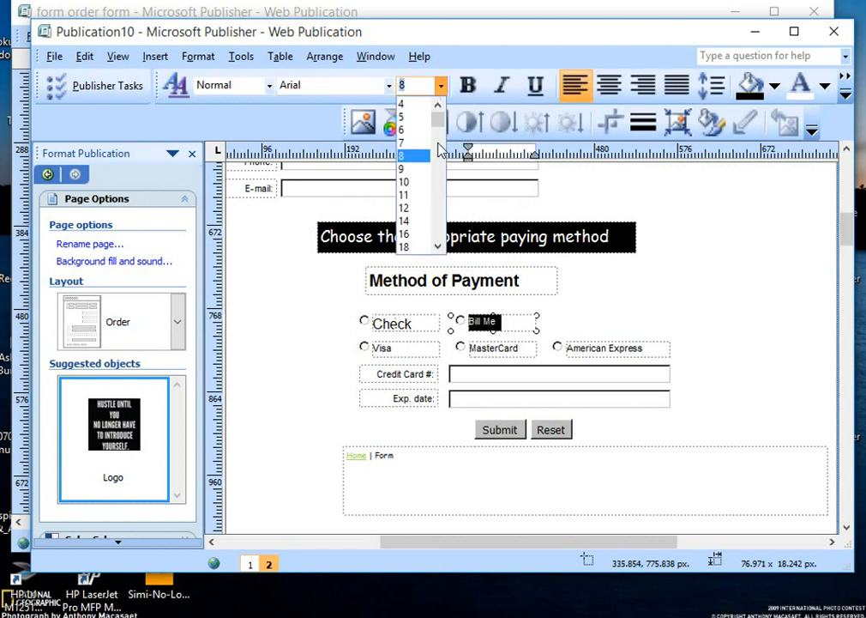
pyautogui.click(419, 208)
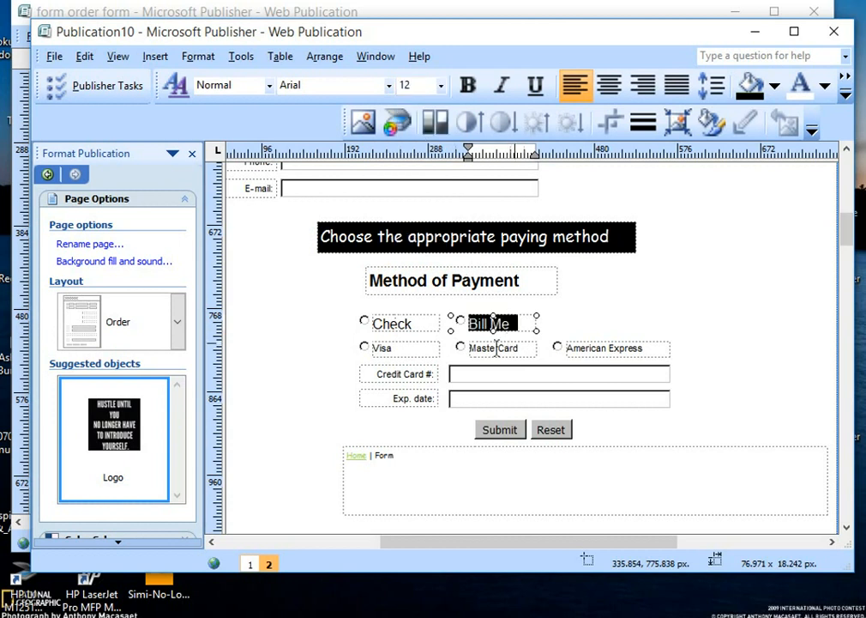
# - Set the Visa and MasterCard option labels to 12 pt
pyautogui.doubleClick(382, 348)
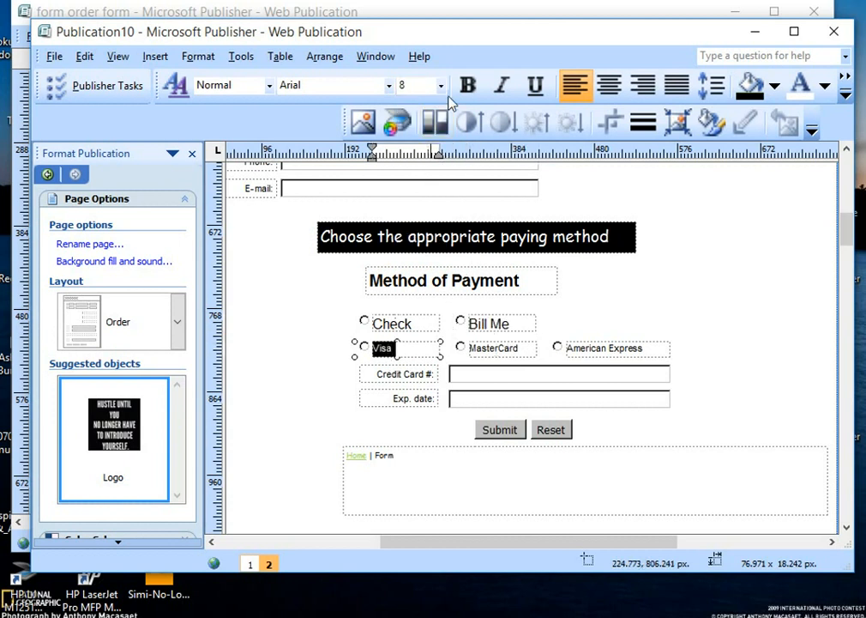
pyautogui.click(441, 86)
pyautogui.click(409, 154)
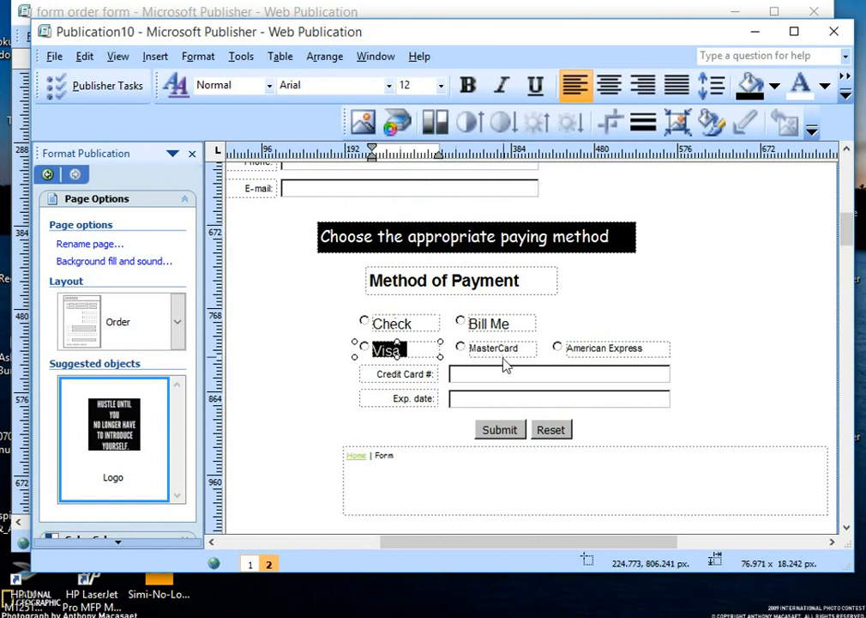
pyautogui.doubleClick(510, 349)
pyautogui.click(441, 86)
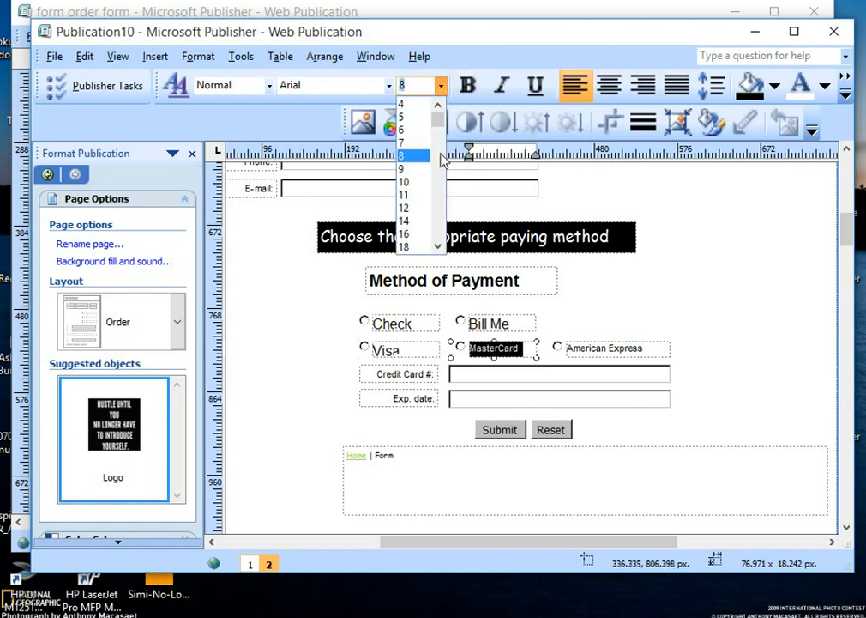
pyautogui.click(414, 202)
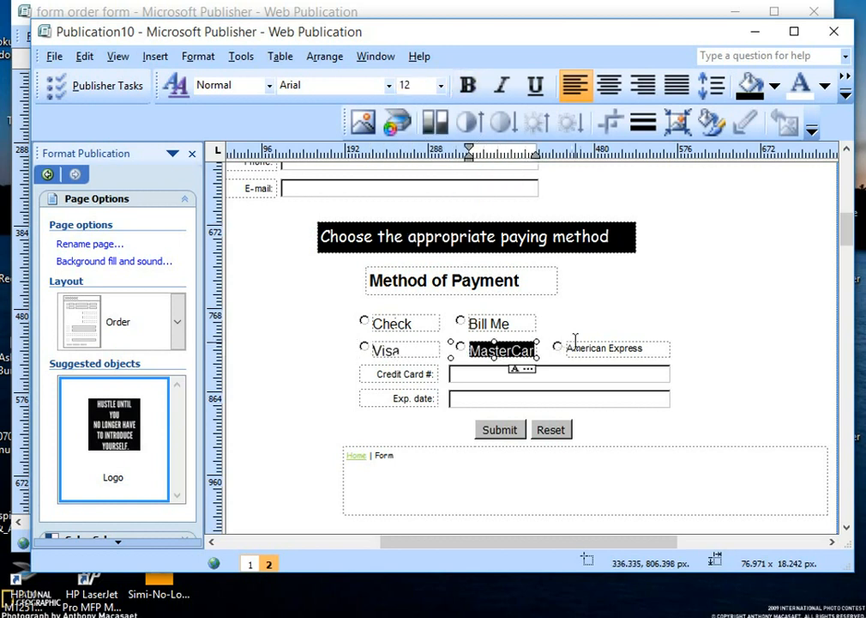
# - Set the American Express label to 12 pt and widen its option box to about 188 px
pyautogui.doubleClick(609, 349)
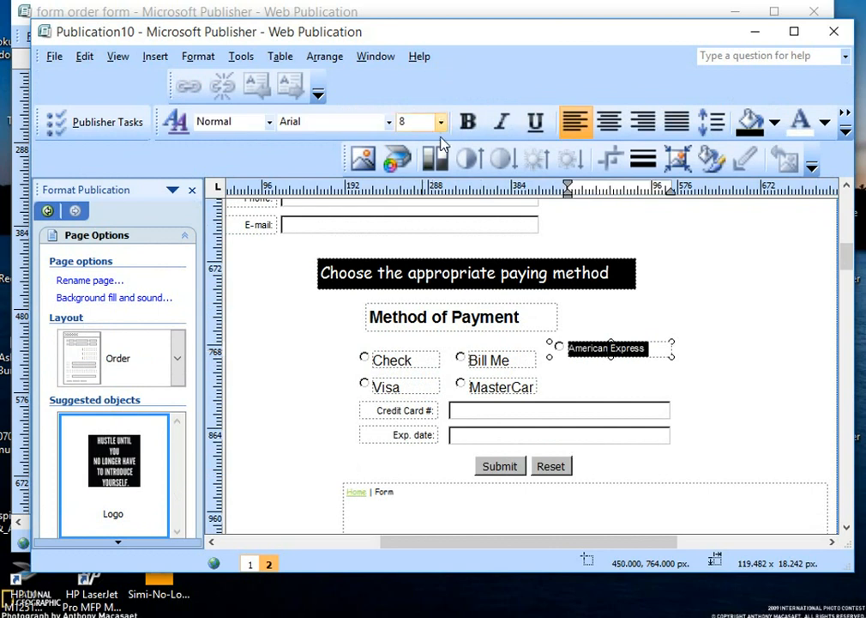
pyautogui.click(441, 121)
pyautogui.click(405, 244)
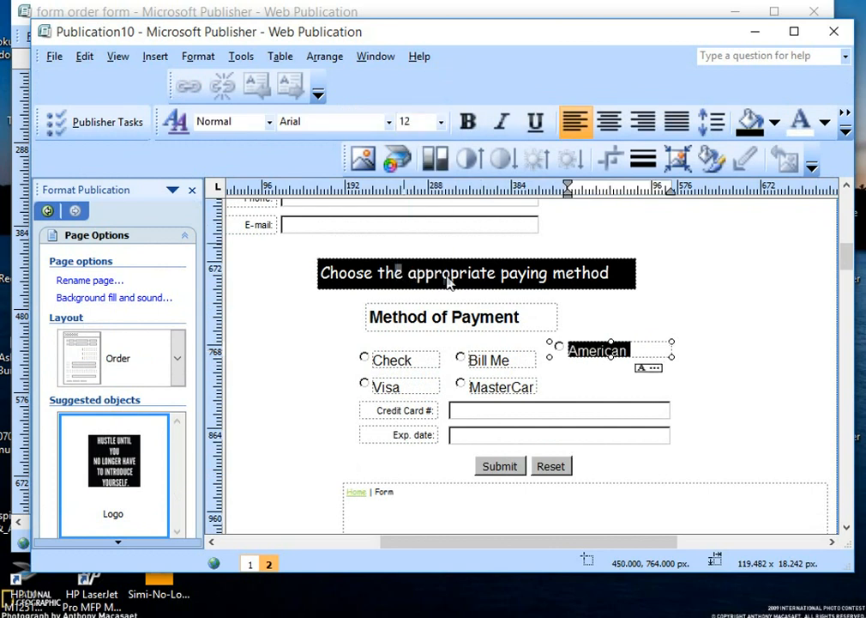
pyautogui.moveTo(671, 341); pyautogui.dragTo(712, 343)
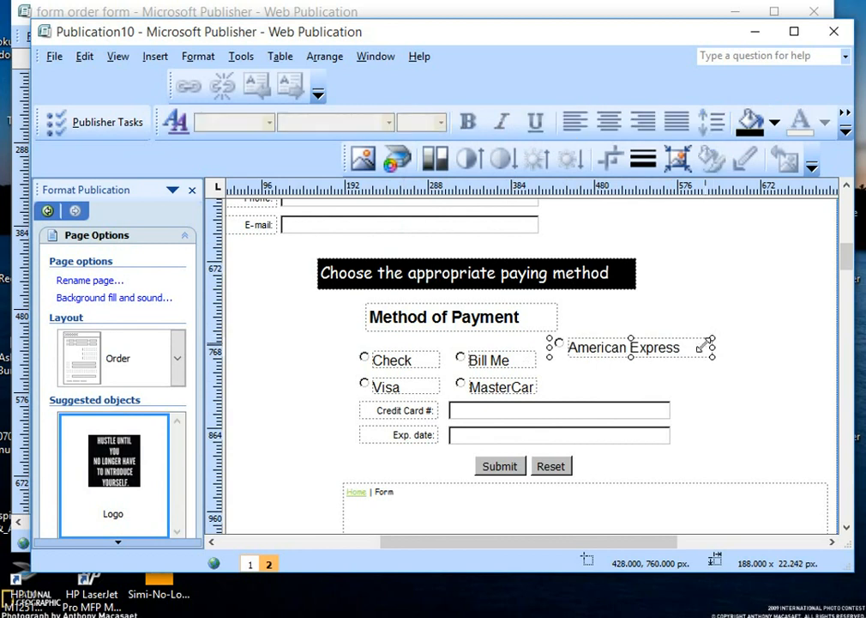
# - Set the Credit Card label to 12 pt and stretch its field group leftward to about 400 px wide
pyautogui.click(441, 407)
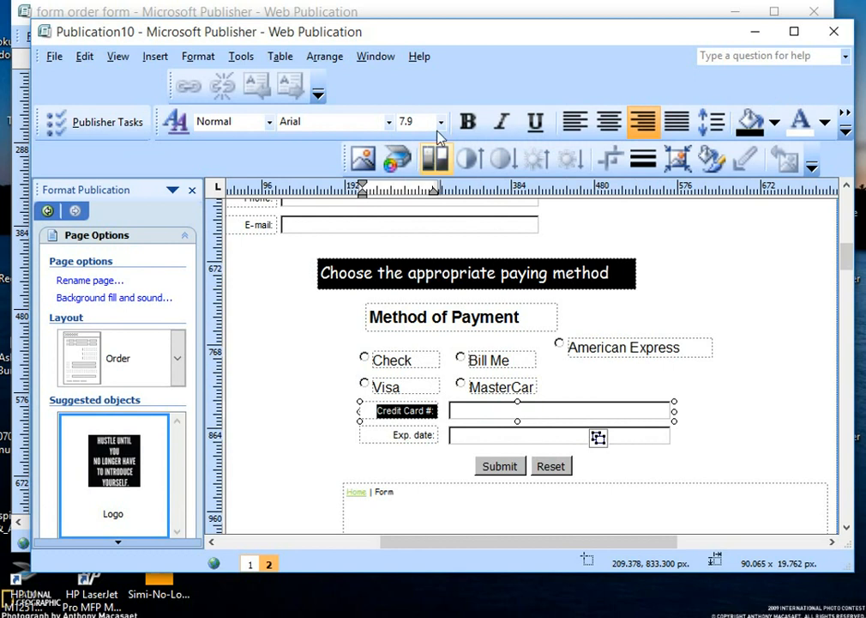
pyautogui.click(441, 123)
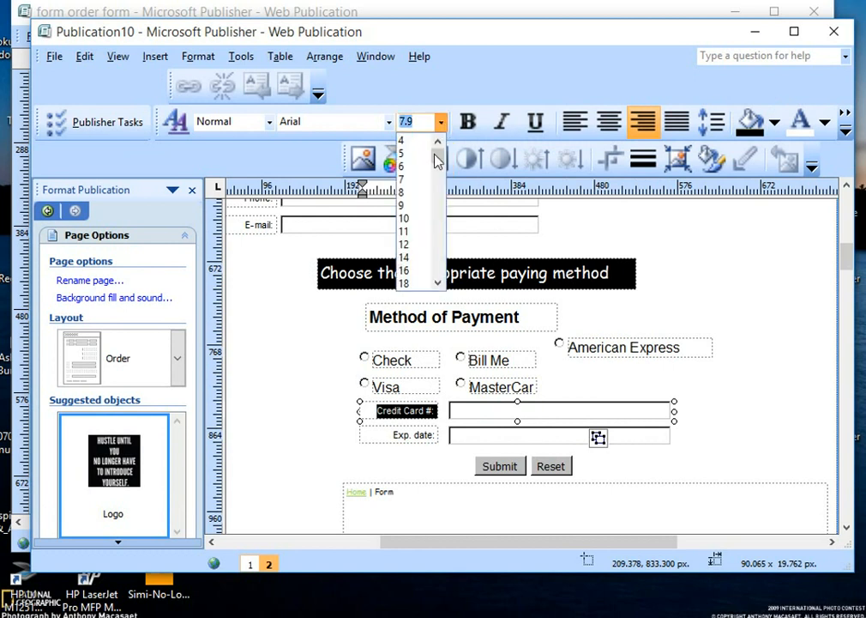
pyautogui.click(405, 245)
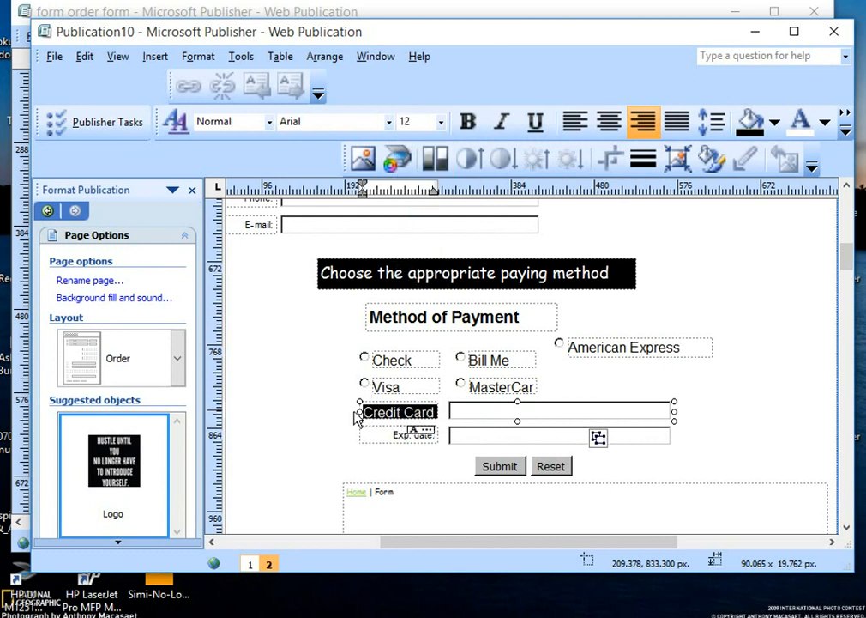
pyautogui.moveTo(356, 416); pyautogui.dragTo(329, 412)
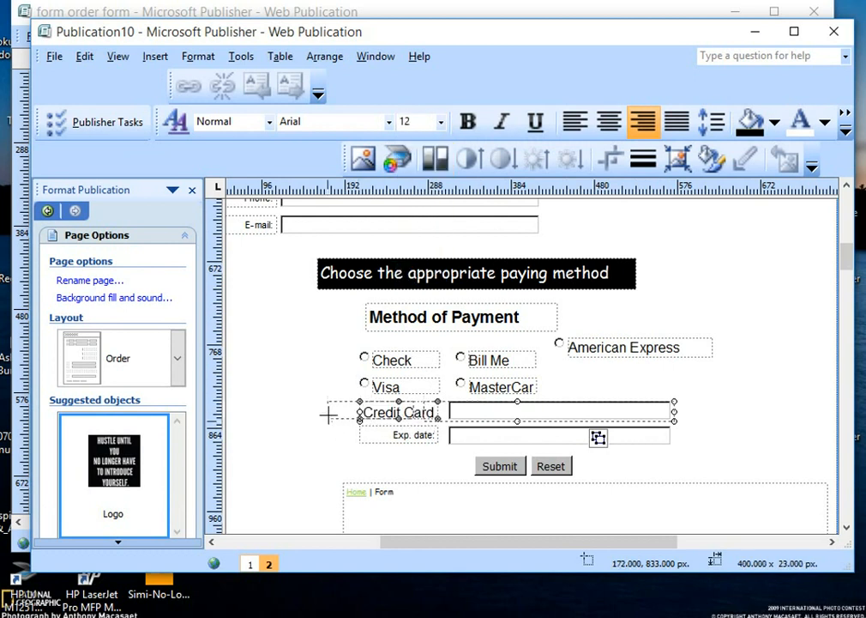
# - Set the Exp. date label to 12 pt and stretch its field group slightly leftward
pyautogui.click(422, 436)
pyautogui.click(359, 436)
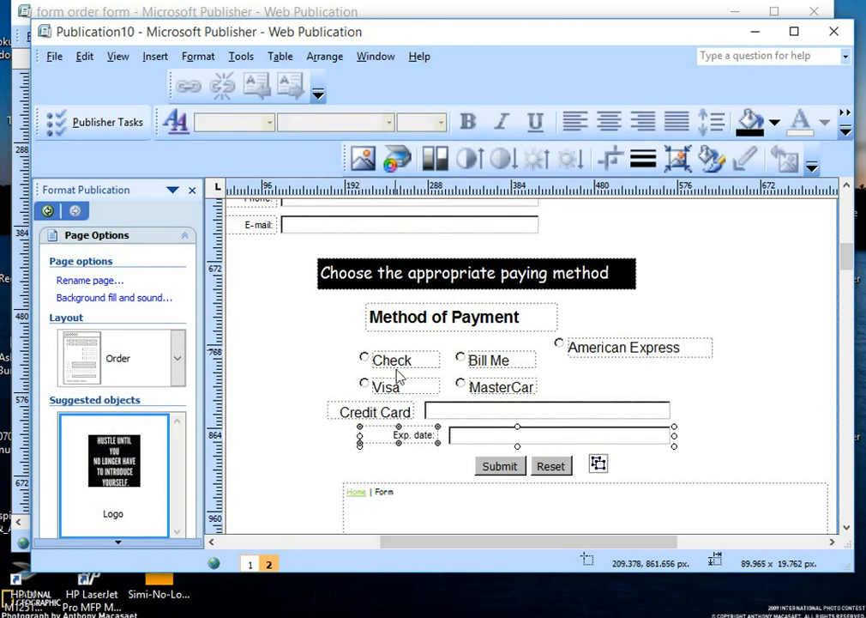
pyautogui.click(428, 434)
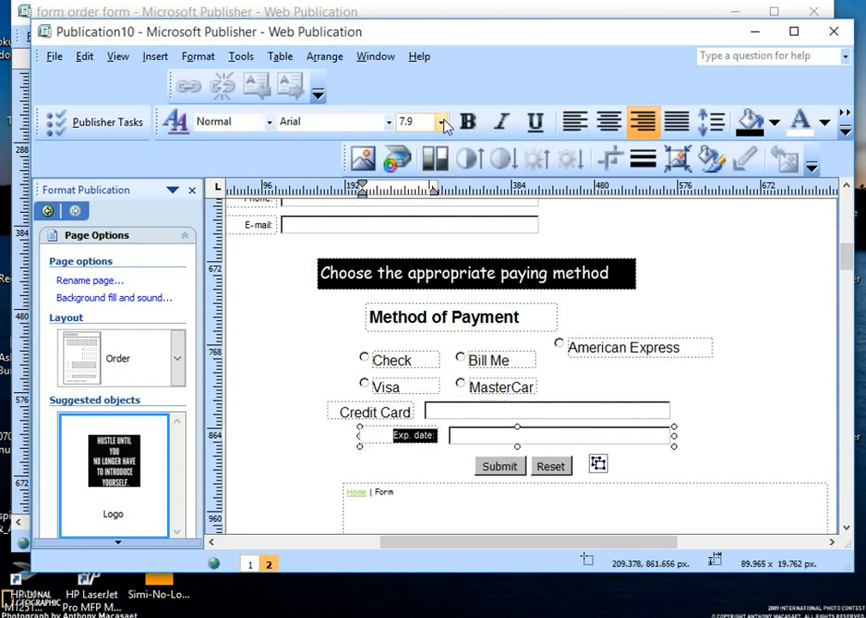
pyautogui.click(443, 123)
pyautogui.click(405, 244)
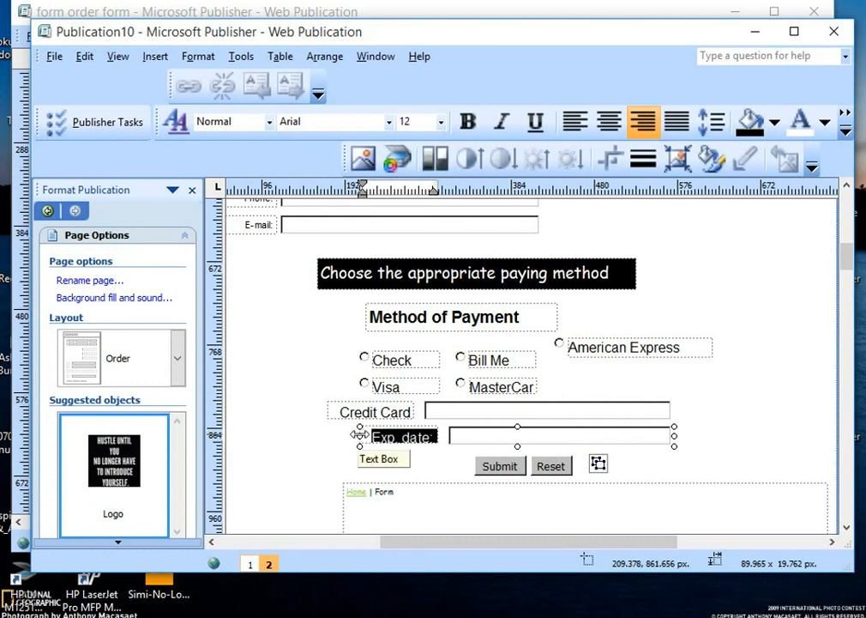
pyautogui.moveTo(358, 435); pyautogui.dragTo(339, 438)
pyautogui.click(477, 443)
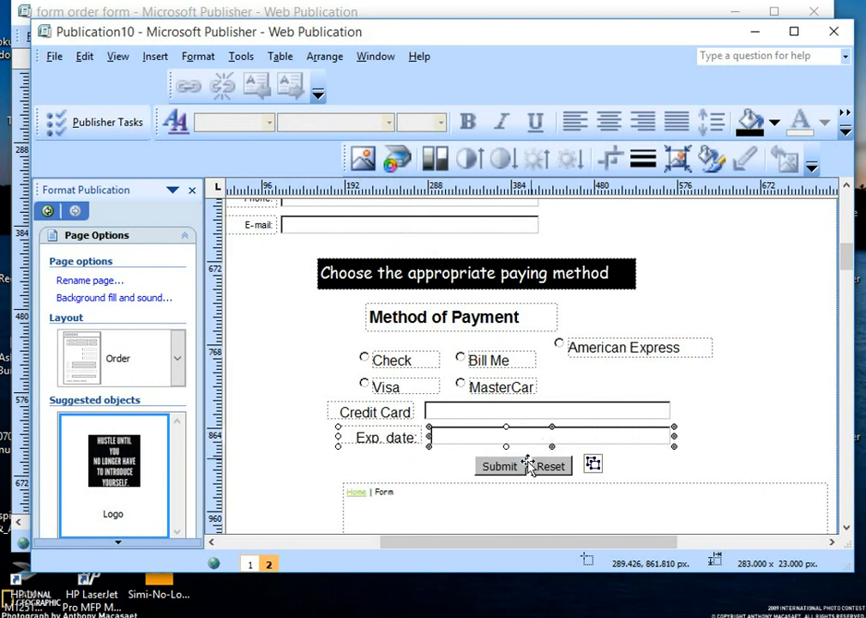
# - Set the Qty. column heading in the order table to 12 pt
pyautogui.scroll(-1, 489, 470)
pyautogui.scroll(1, 488, 470)
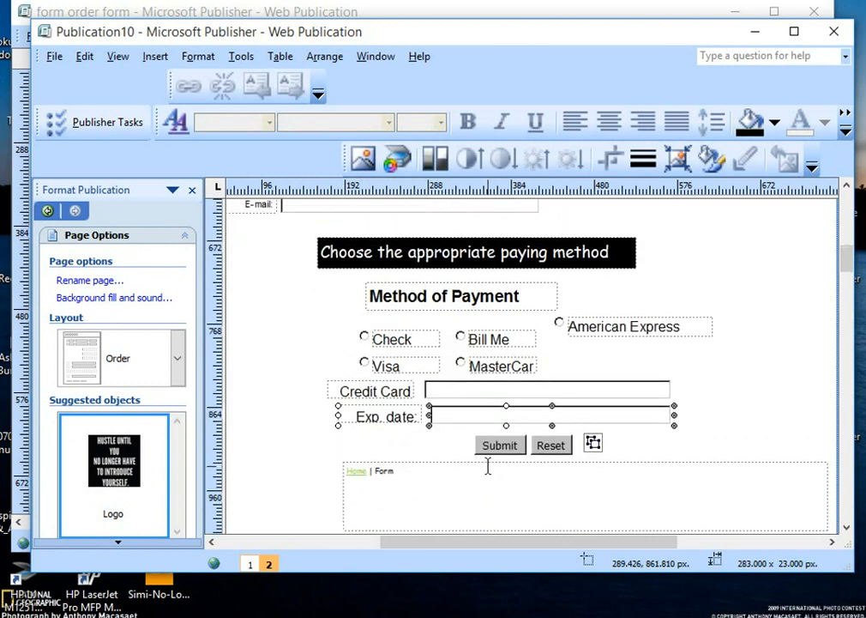
pyautogui.scroll(4, 541, 442)
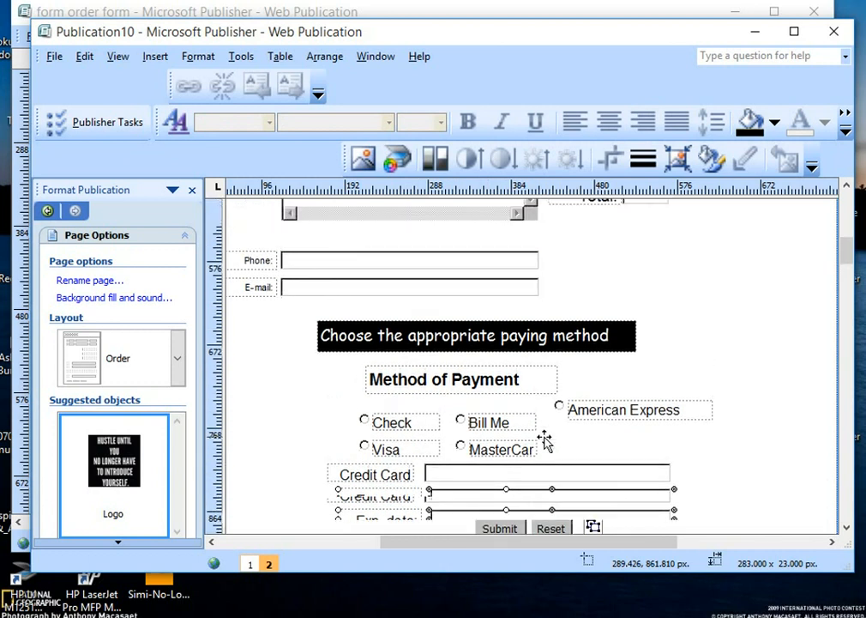
pyautogui.scroll(5, 546, 441)
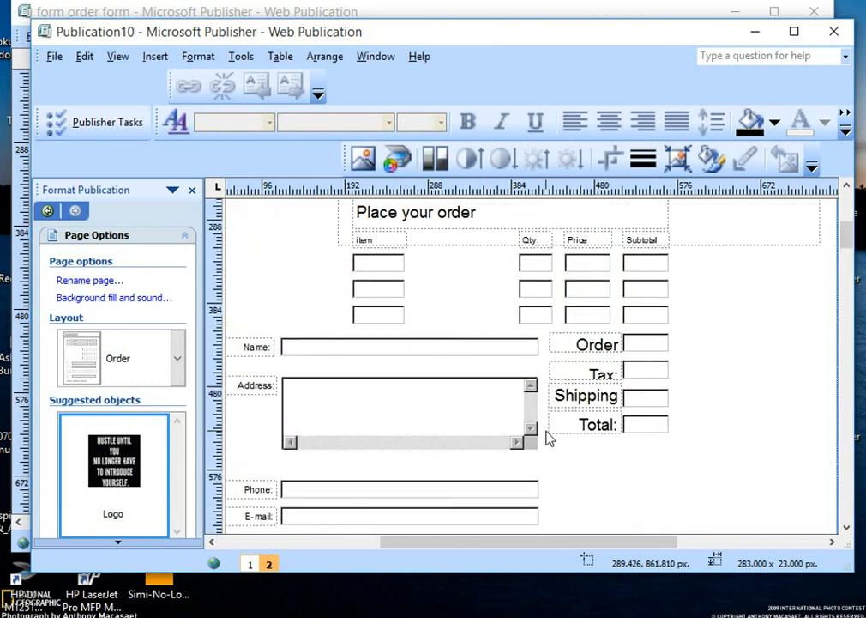
pyautogui.scroll(1, 550, 439)
pyautogui.click(528, 302)
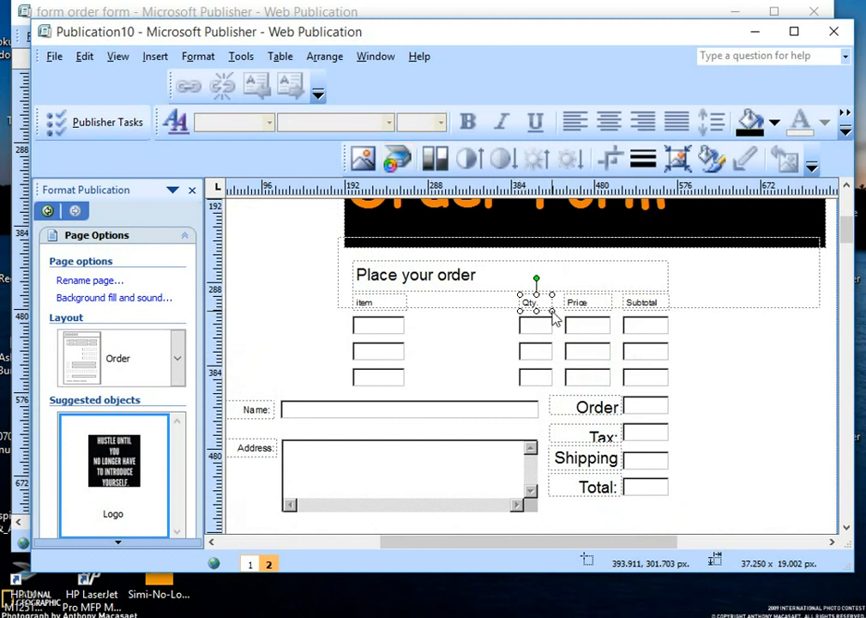
pyautogui.click(530, 303)
pyautogui.moveTo(544, 303); pyautogui.dragTo(498, 302)
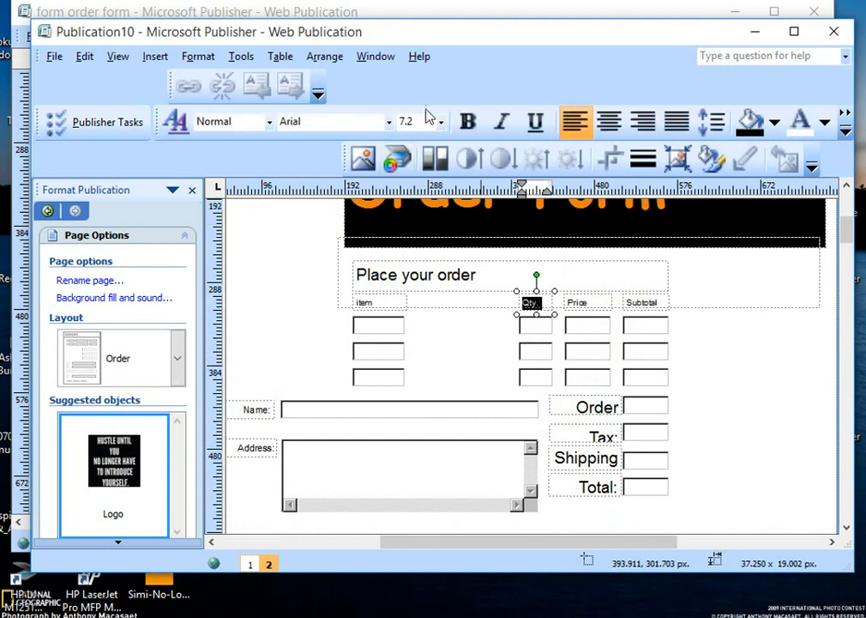
pyautogui.click(441, 122)
pyautogui.click(414, 245)
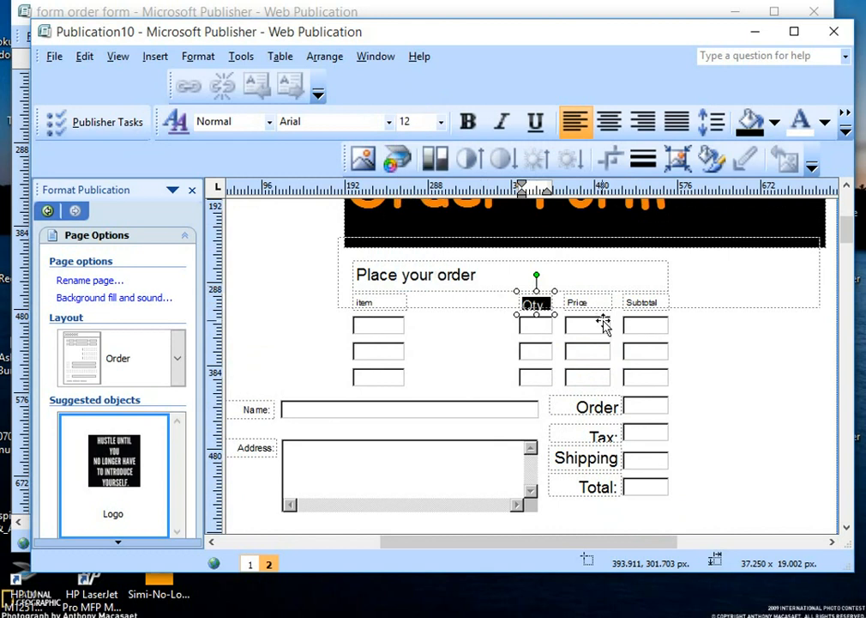
# - Set the Price column heading in the order table to 12 pt
pyautogui.click(593, 302)
pyautogui.doubleClick(588, 303)
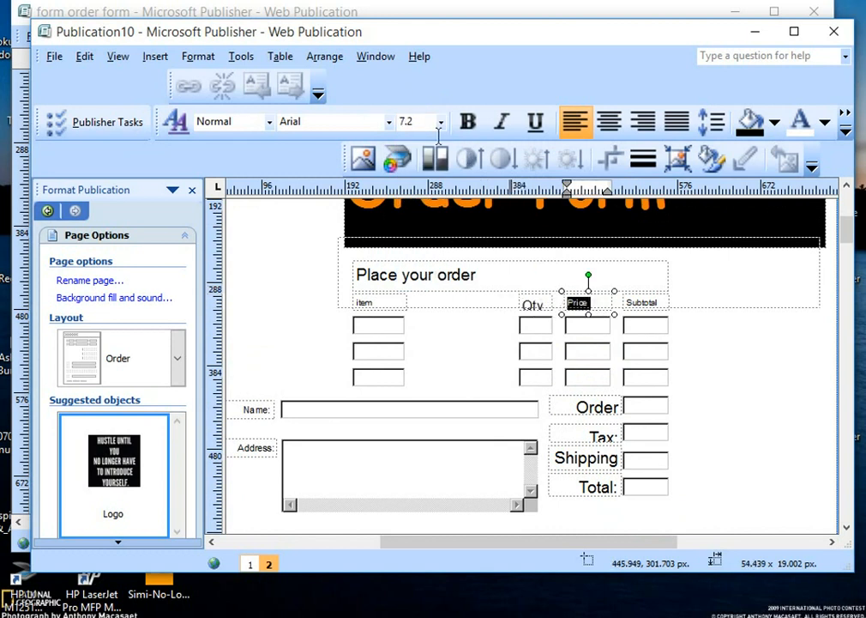
pyautogui.click(441, 122)
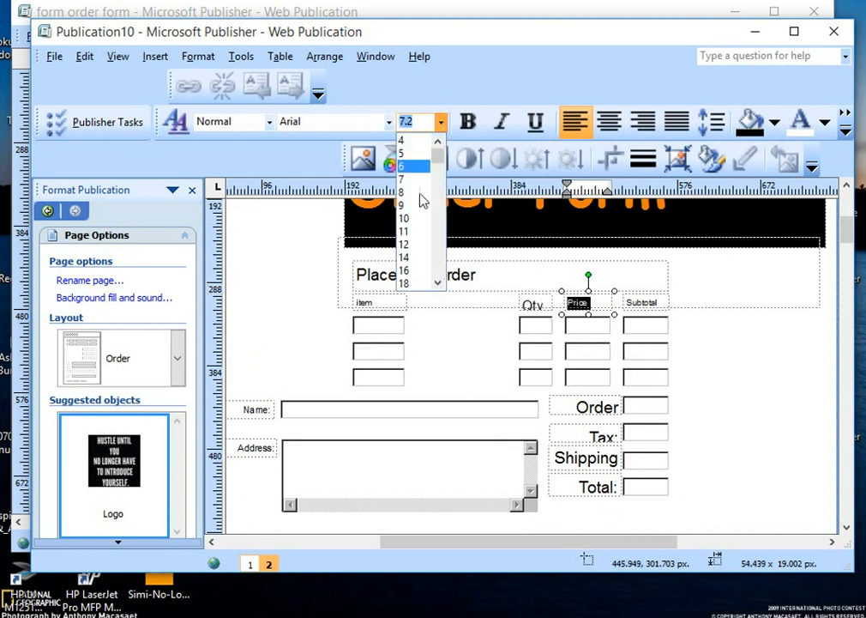
pyautogui.click(414, 244)
# - Set the Subtotal column heading in the order table to 12 pt and widen its text box slightly
pyautogui.doubleClick(652, 303)
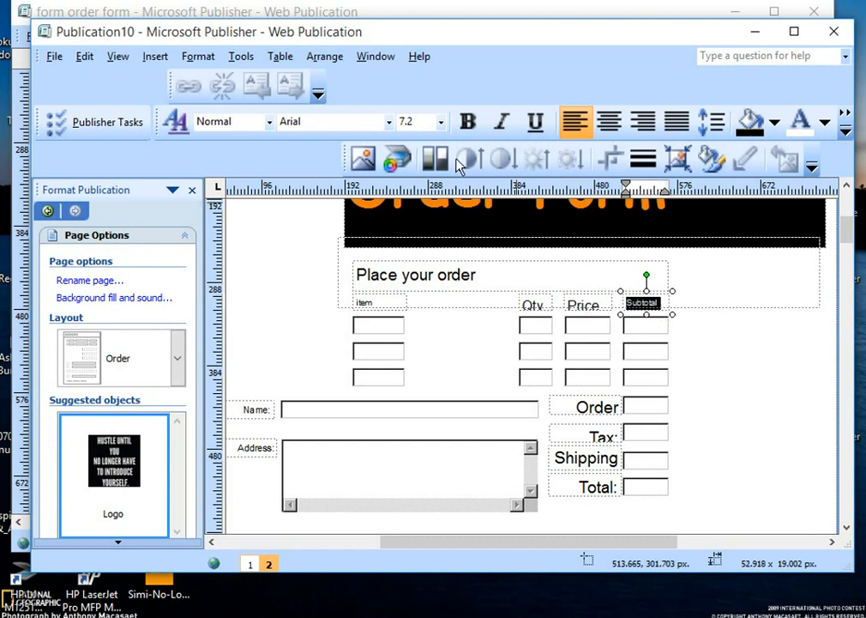
pyautogui.click(441, 122)
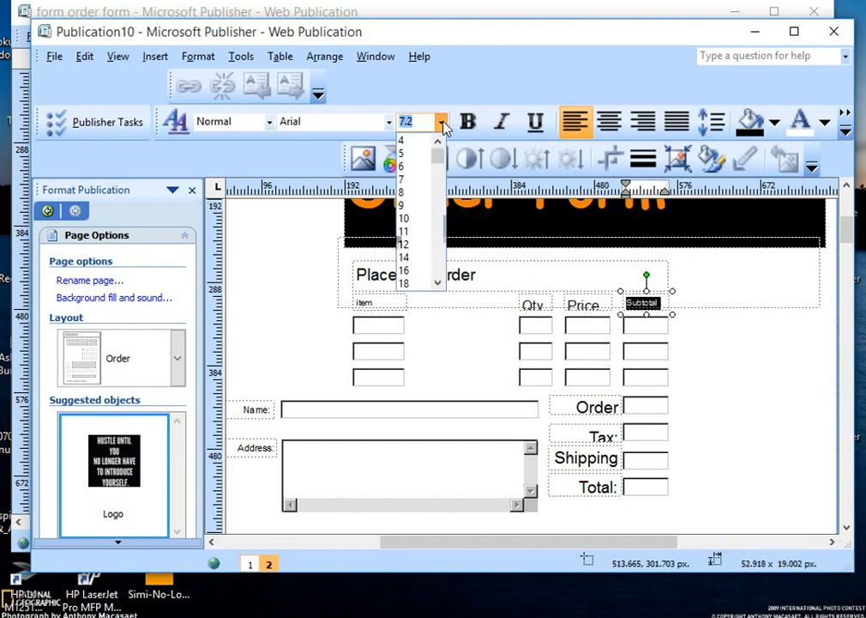
pyautogui.click(415, 245)
pyautogui.moveTo(672, 293); pyautogui.dragTo(686, 295)
pyautogui.click(698, 326)
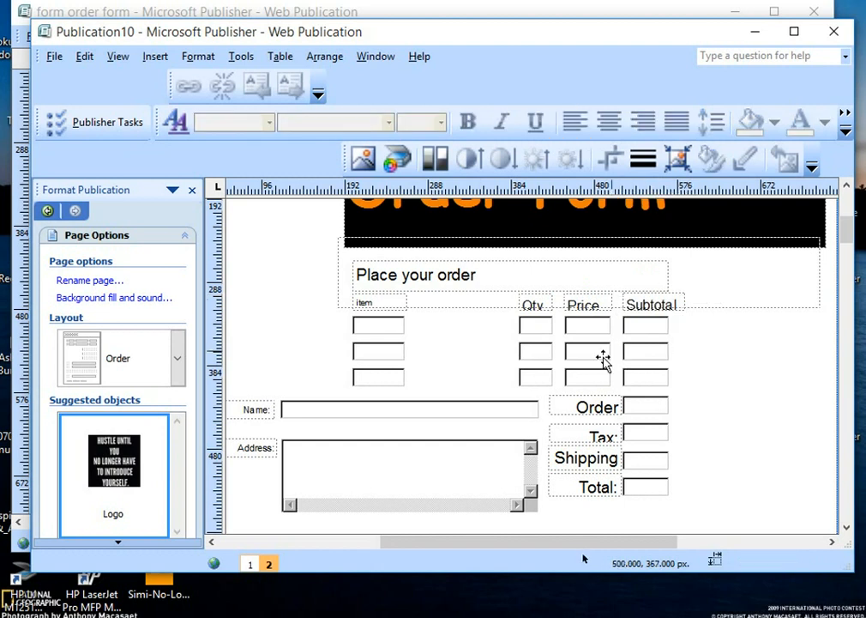
# - Set the item column heading in the order table to 12 pt
pyautogui.doubleClick(376, 303)
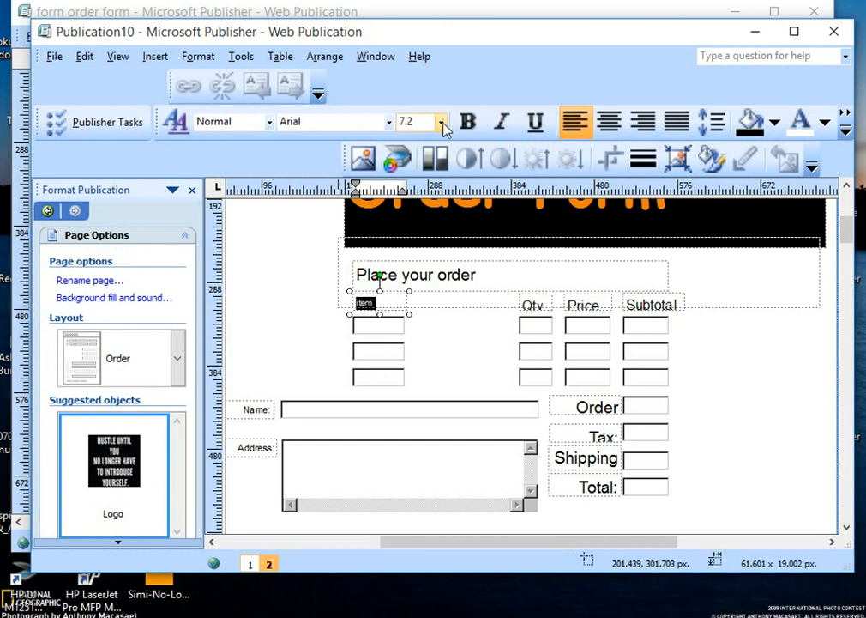
pyautogui.click(441, 122)
pyautogui.click(402, 246)
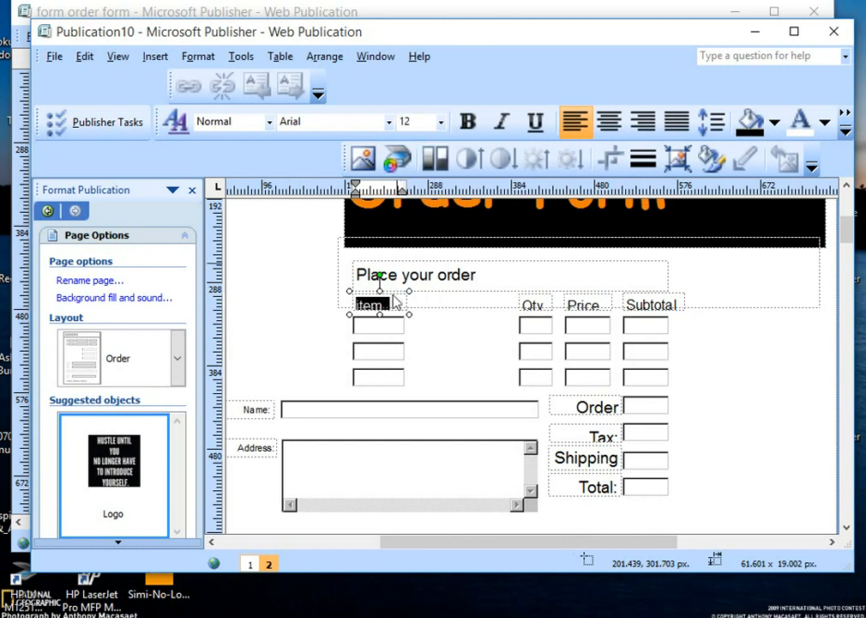
# - Set the Name and Address labels of the order form to 12 pt
pyautogui.doubleClick(260, 410)
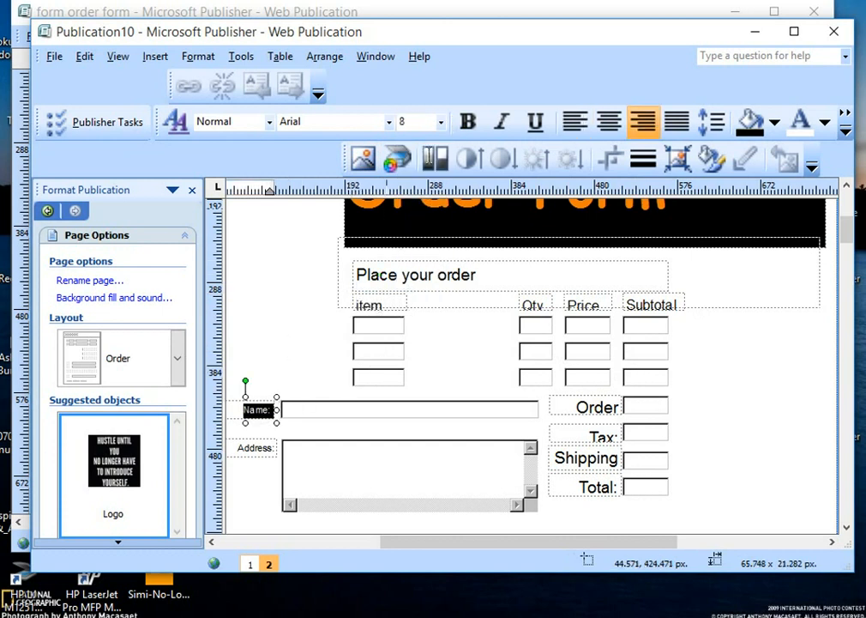
pyautogui.click(441, 123)
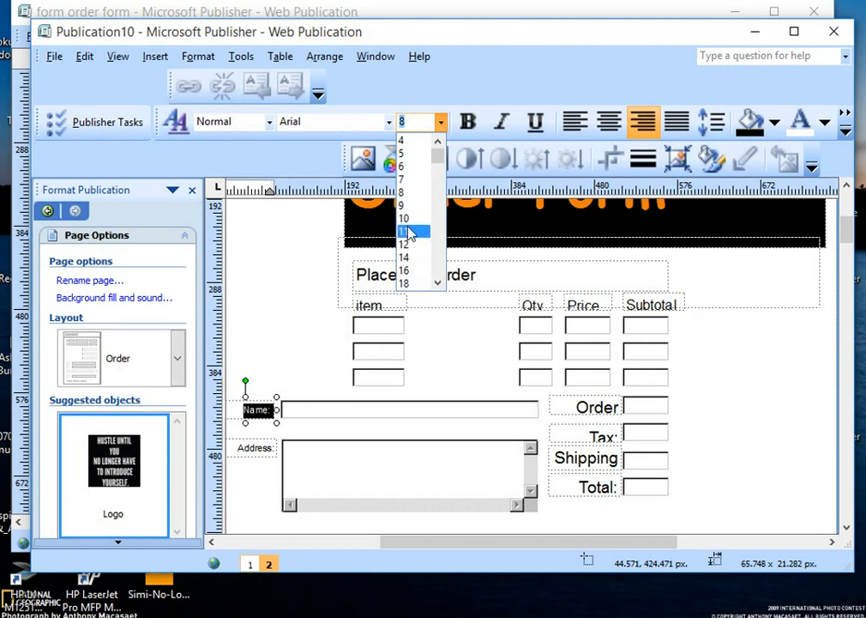
pyautogui.click(403, 244)
pyautogui.doubleClick(256, 448)
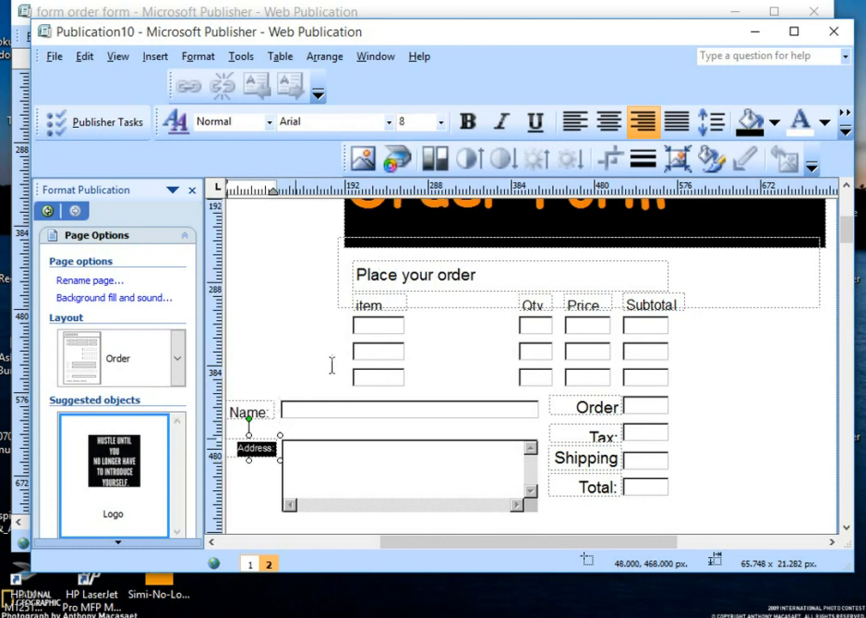
pyautogui.click(440, 122)
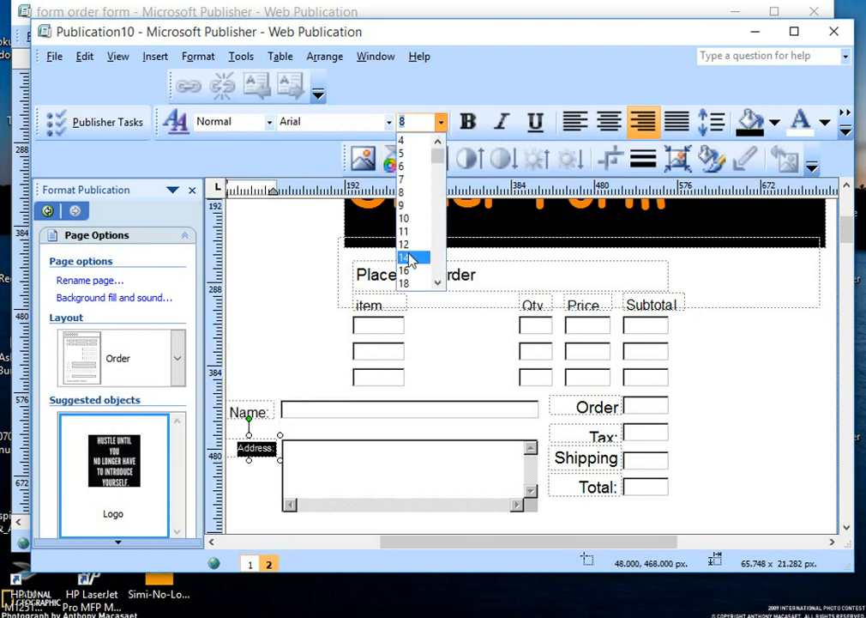
pyautogui.click(413, 249)
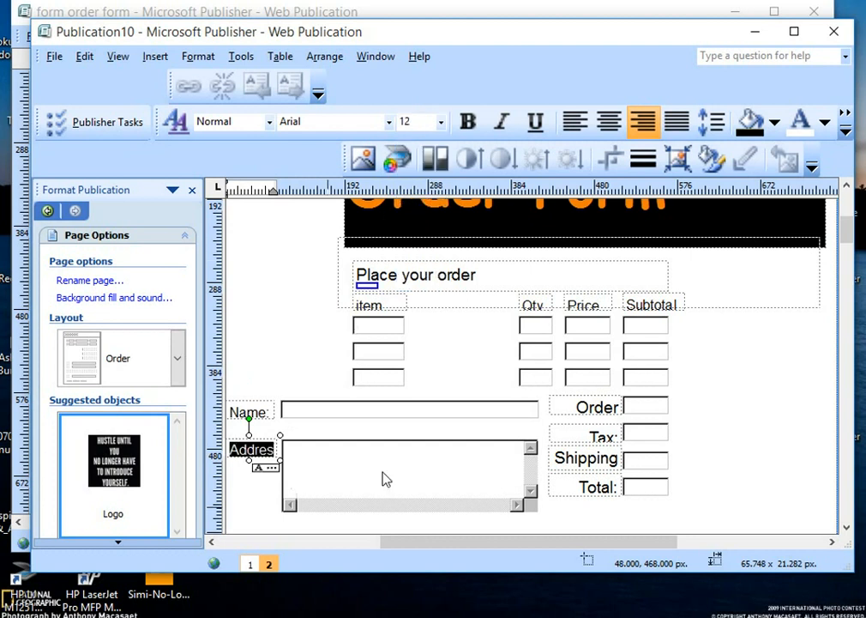
# - Set the Phone label below the address field to 12 pt
pyautogui.scroll(-1, 388, 464)
pyautogui.click(252, 468)
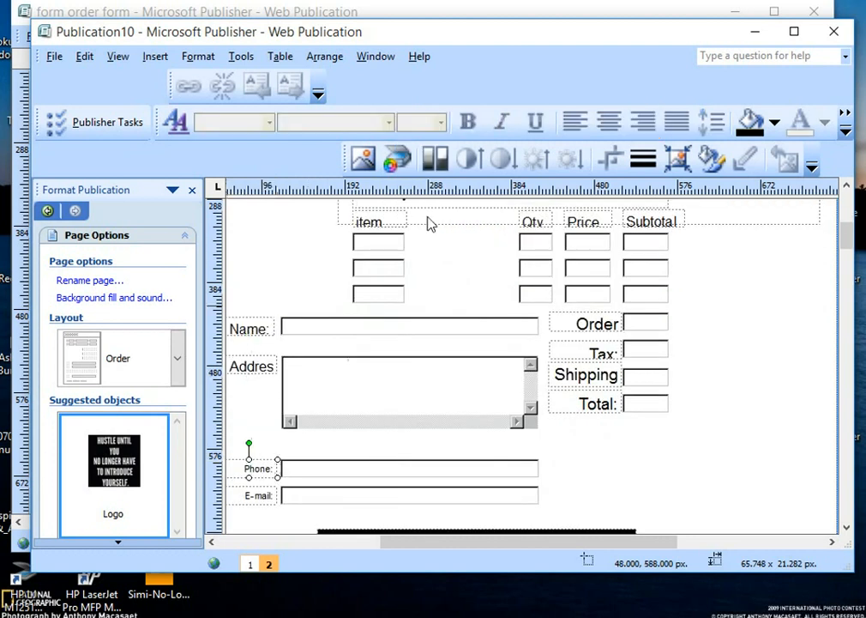
pyautogui.tripleClick(257, 468)
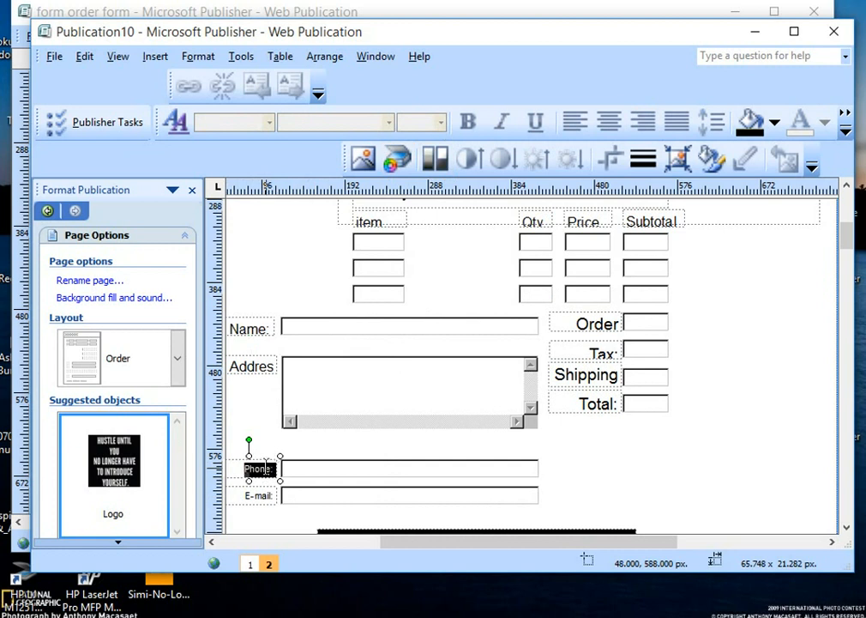
pyautogui.click(441, 122)
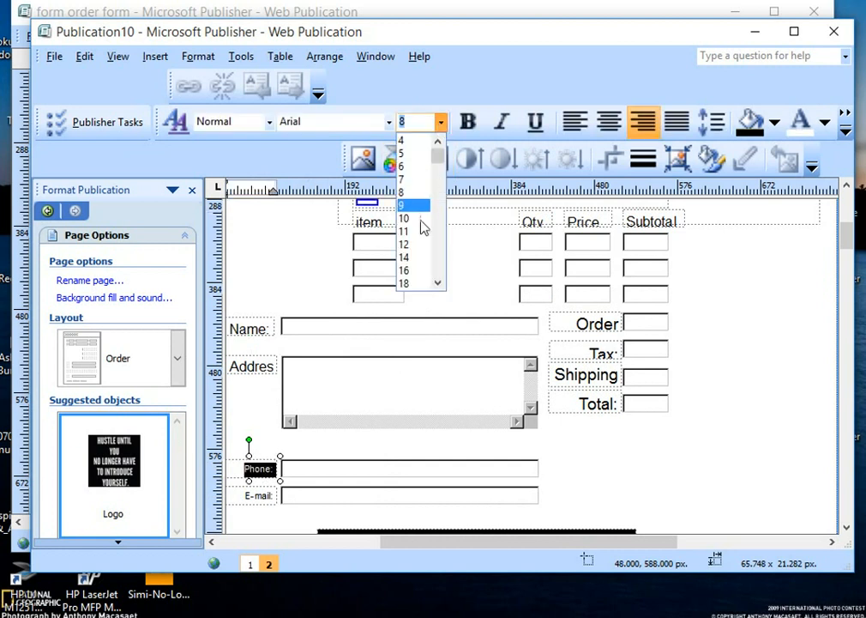
pyautogui.click(405, 244)
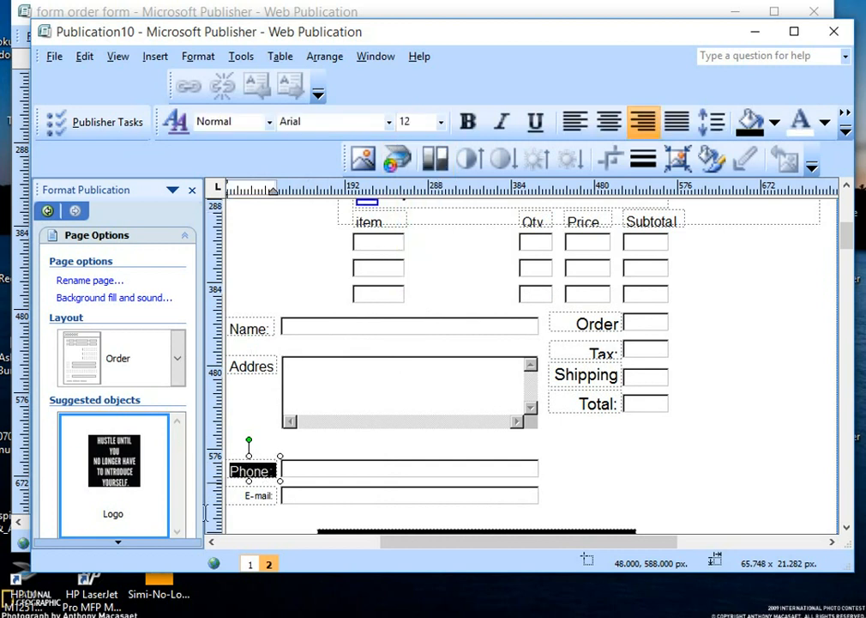
# - Set the E-mail label below the Phone label to 12 pt
pyautogui.click(256, 497)
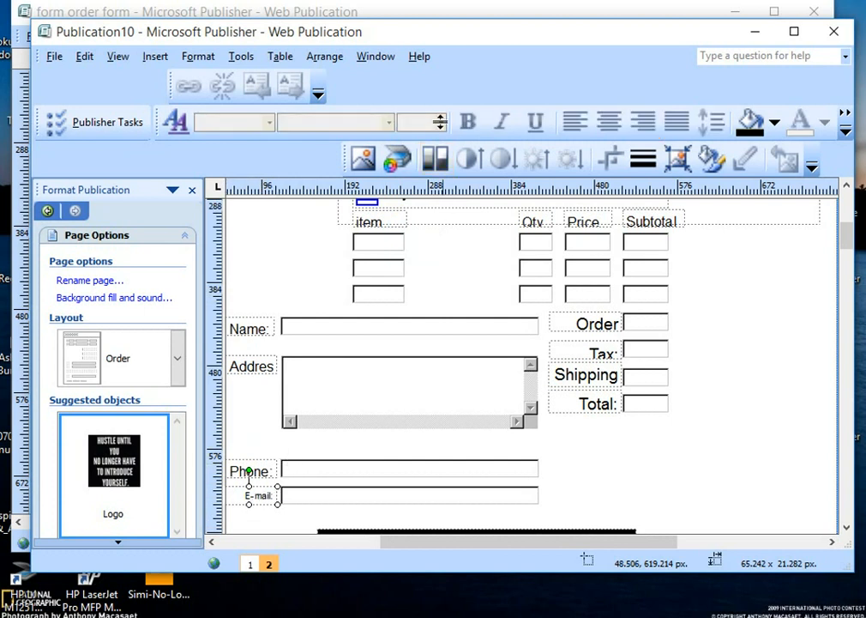
pyautogui.click(274, 501)
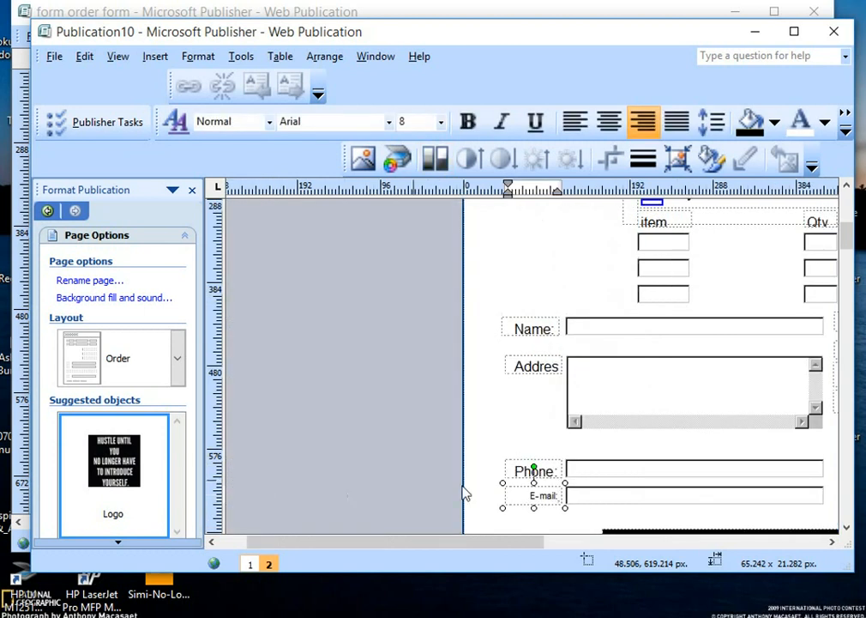
pyautogui.doubleClick(547, 499)
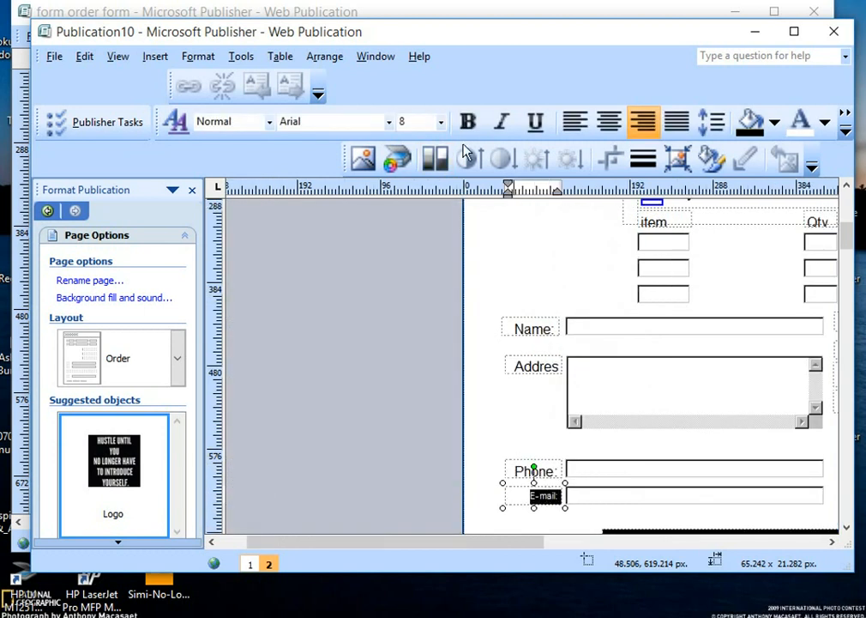
pyautogui.click(443, 125)
pyautogui.click(407, 233)
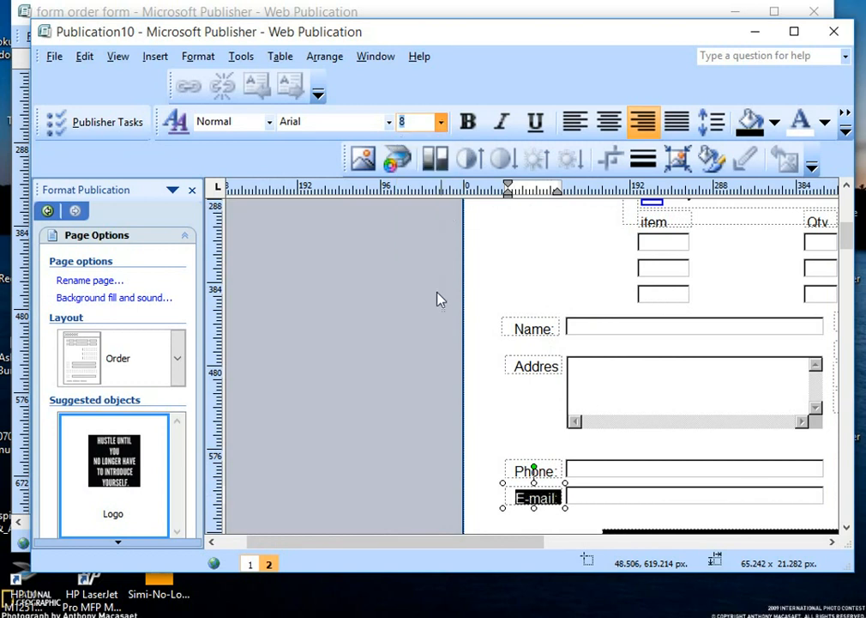
# - Review the order form page's layout, from the banner and navigation links to the payment section
pyautogui.scroll(-4, 472, 532)
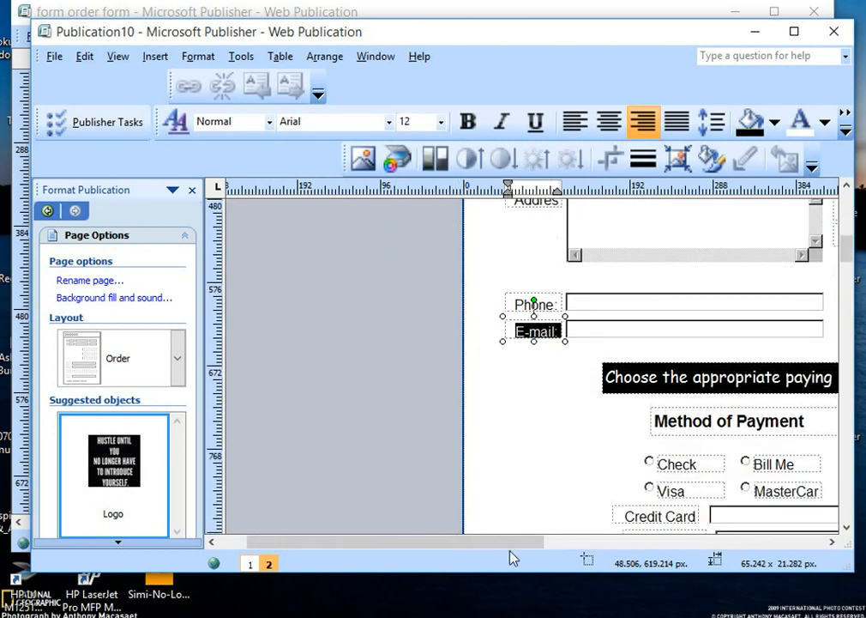
pyautogui.moveTo(525, 545); pyautogui.dragTo(637, 545)
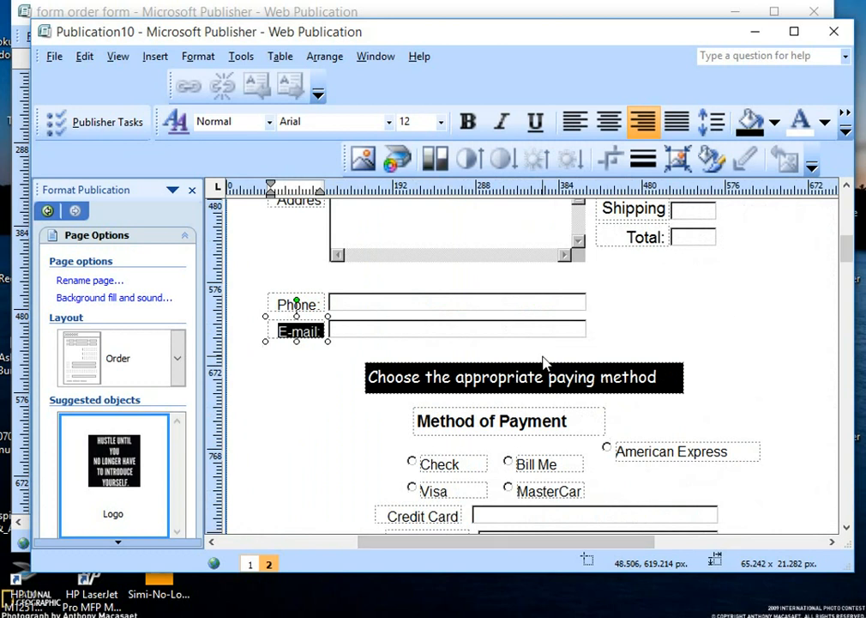
pyautogui.scroll(3, 543, 359)
pyautogui.scroll(4, 543, 359)
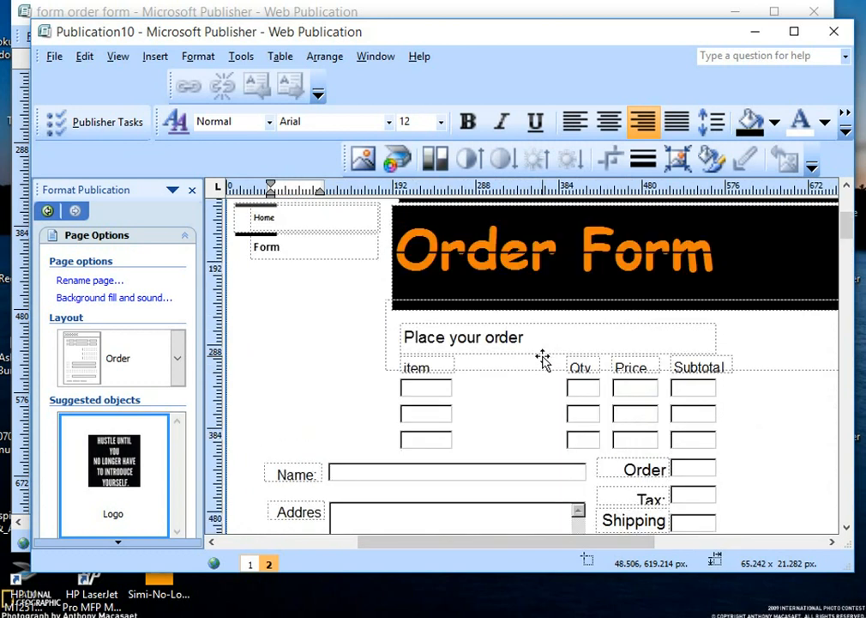
pyautogui.scroll(1, 410, 309)
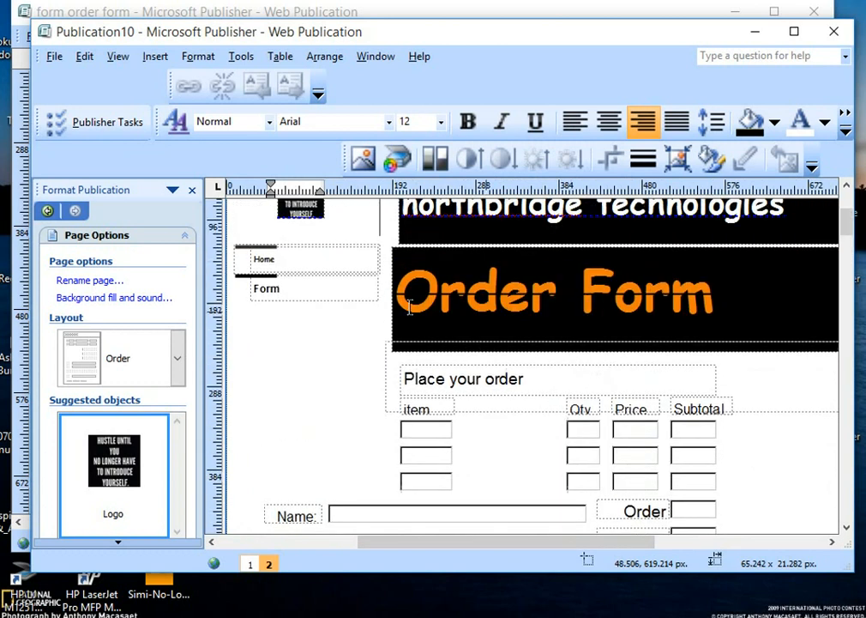
pyautogui.click(311, 281)
pyautogui.scroll(-3, 364, 378)
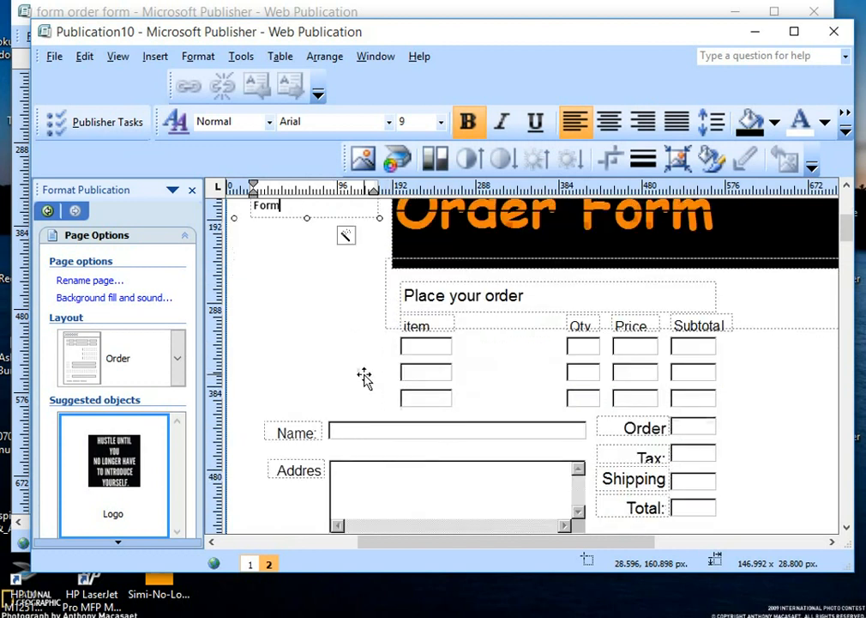
pyautogui.scroll(-1, 384, 368)
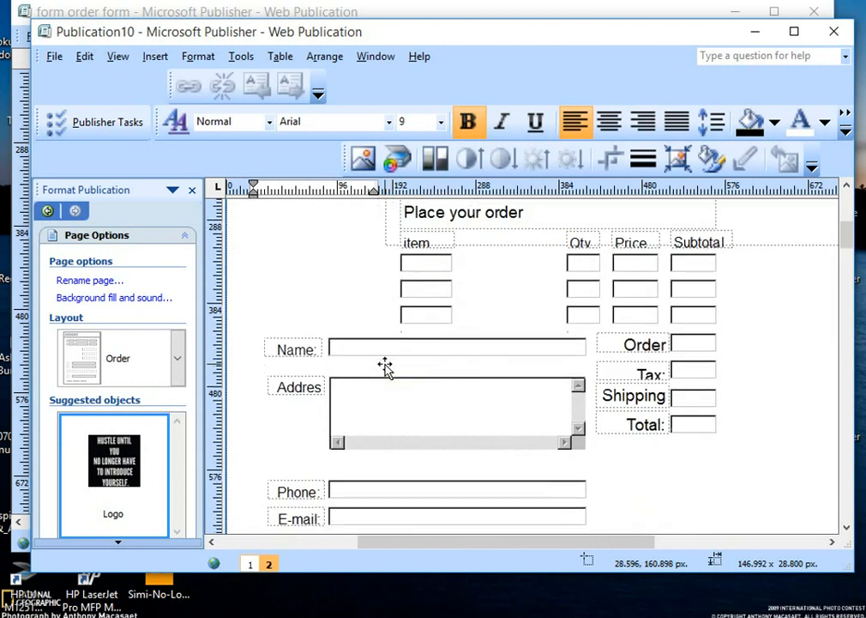
pyautogui.scroll(1, 391, 343)
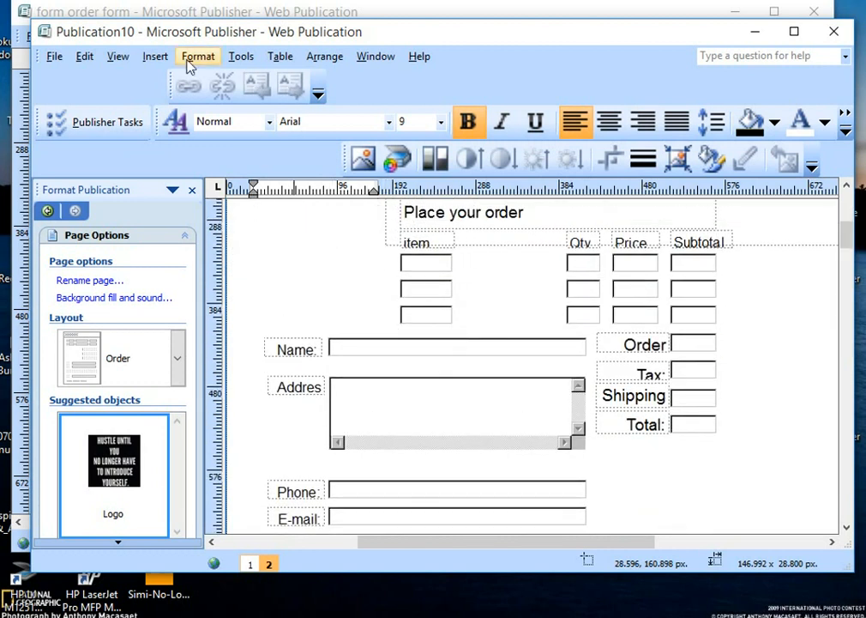
pyautogui.click(153, 57)
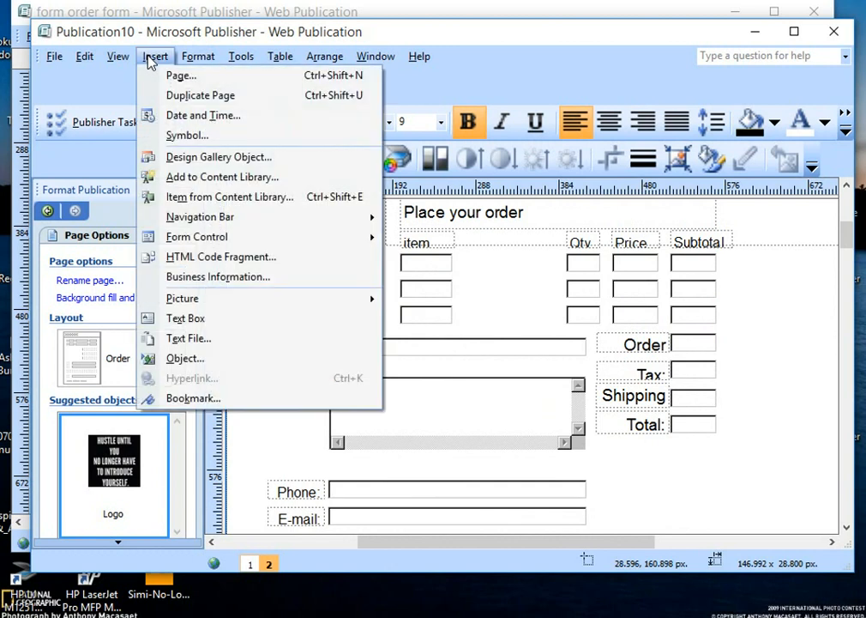
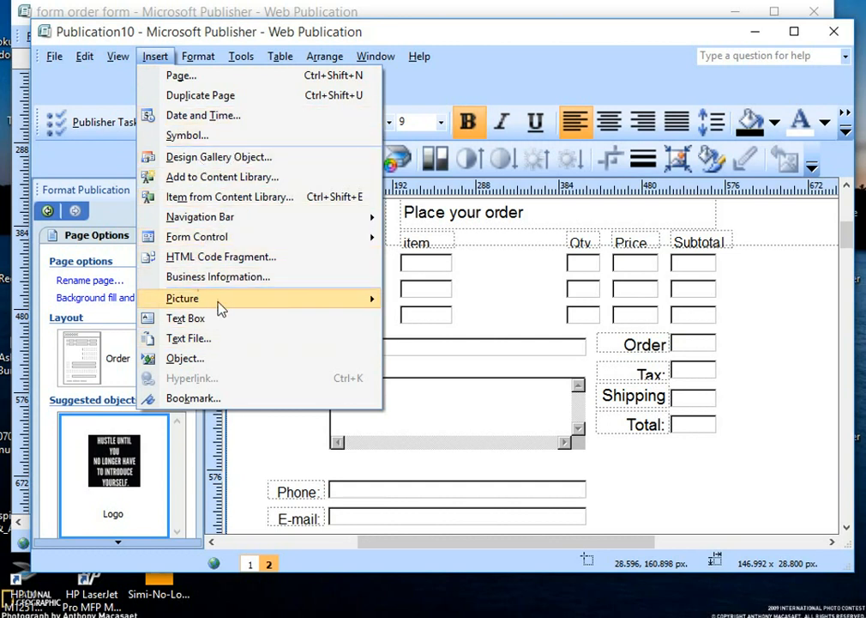
pyautogui.moveTo(233, 308)
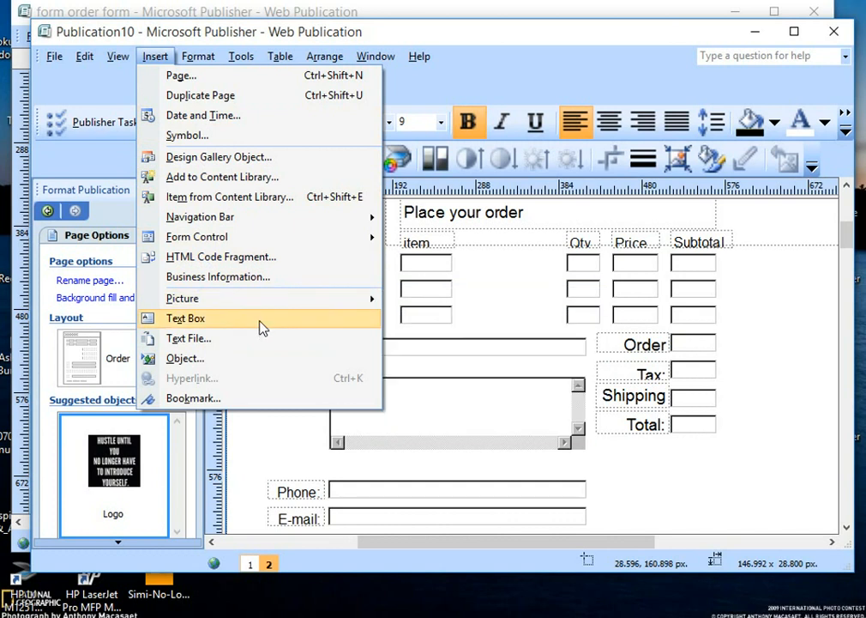
pyautogui.moveTo(281, 306)
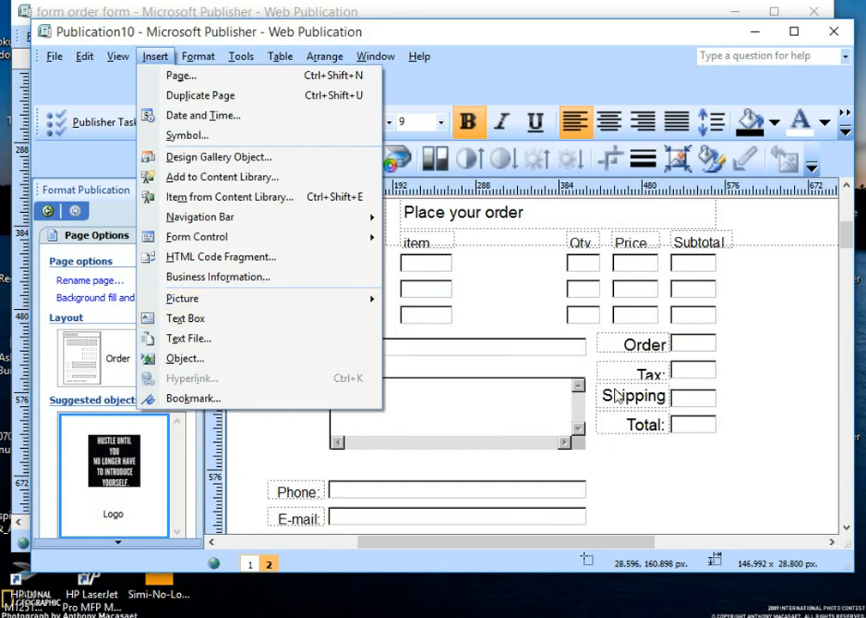
pyautogui.click(788, 334)
# - Cut the logo picture beside the northbridge technologies banner on the order form page
pyautogui.scroll(1, 717, 403)
pyautogui.scroll(3, 717, 408)
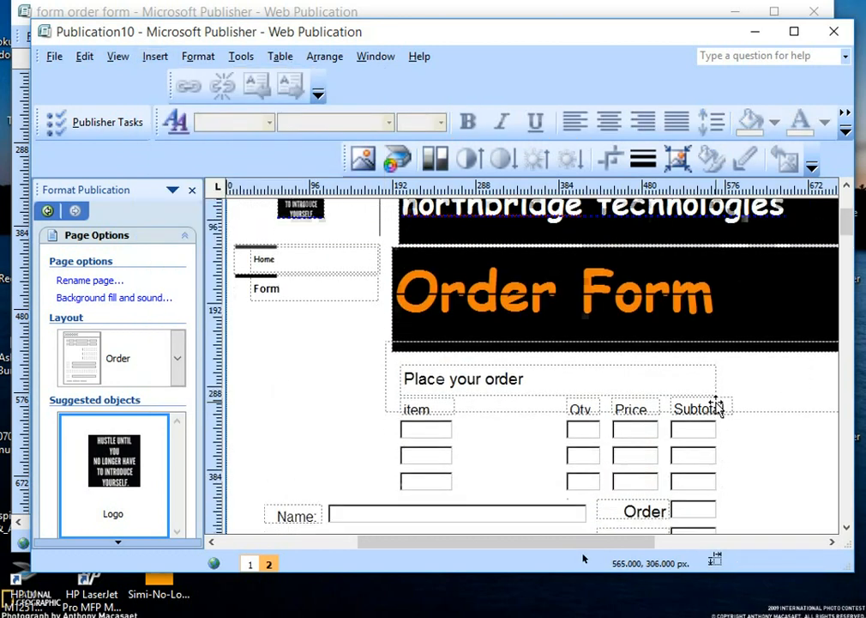
pyautogui.scroll(2, 714, 403)
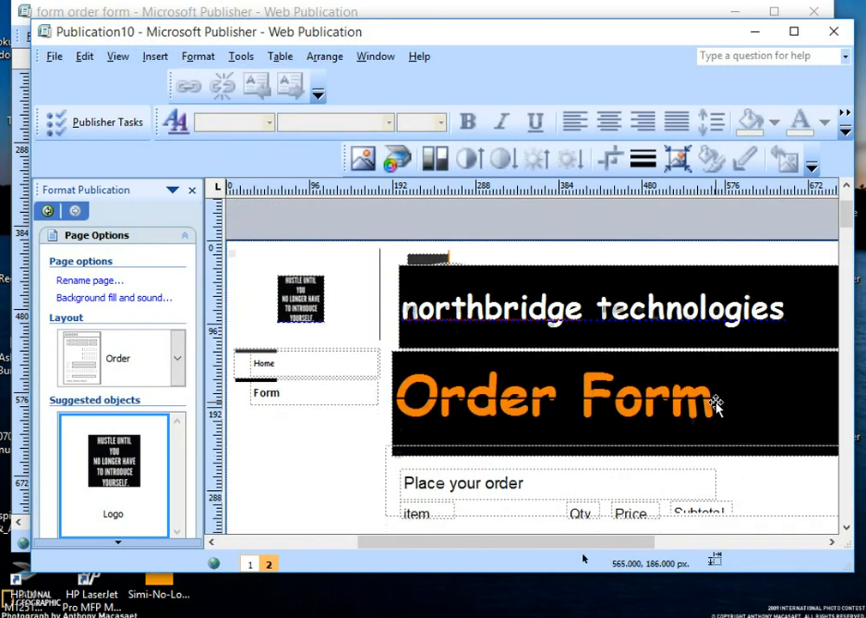
pyautogui.click(301, 277)
pyautogui.rightClick(295, 281)
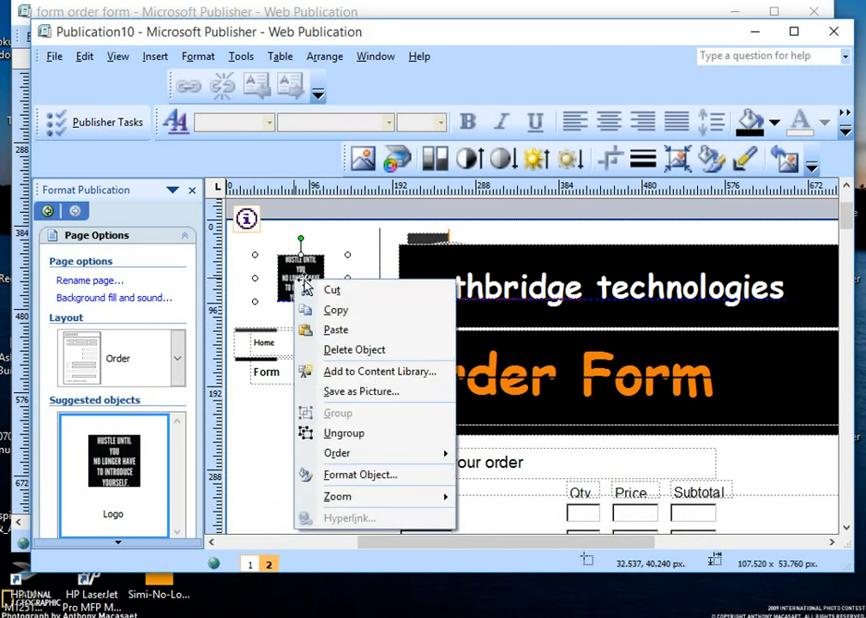
pyautogui.click(314, 289)
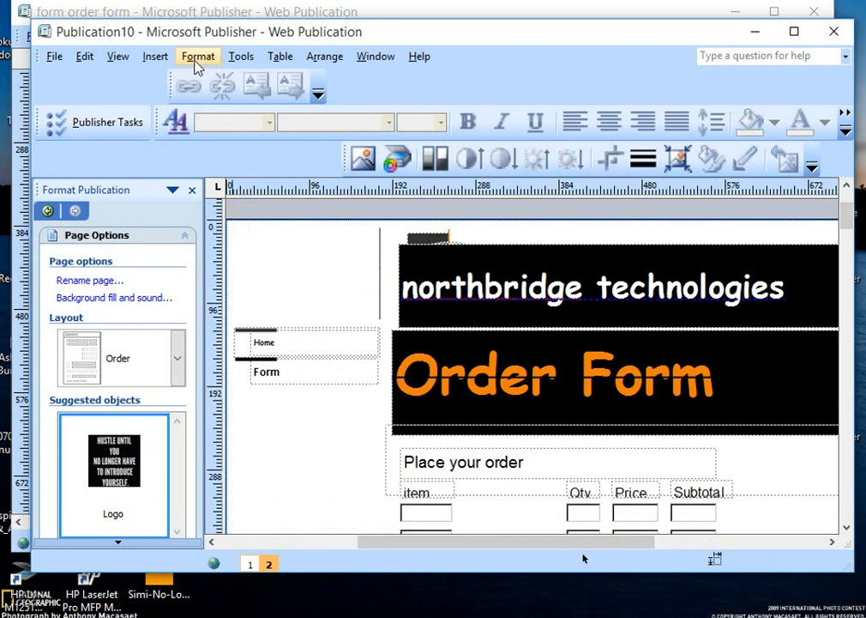
# - Insert a text box reading "Entery customer code" above the Home link on the order form page and widen it to 168 px
pyautogui.click(156, 56)
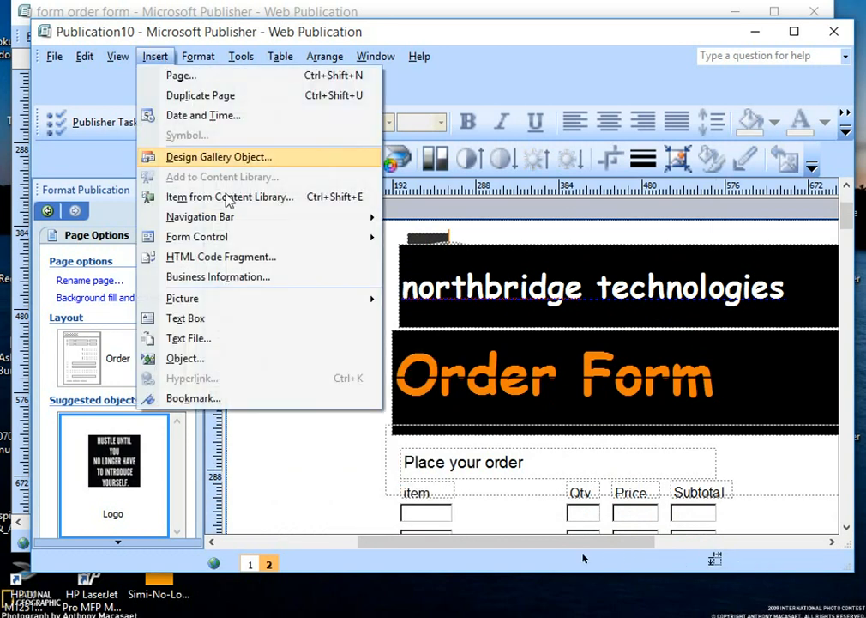
pyautogui.click(197, 321)
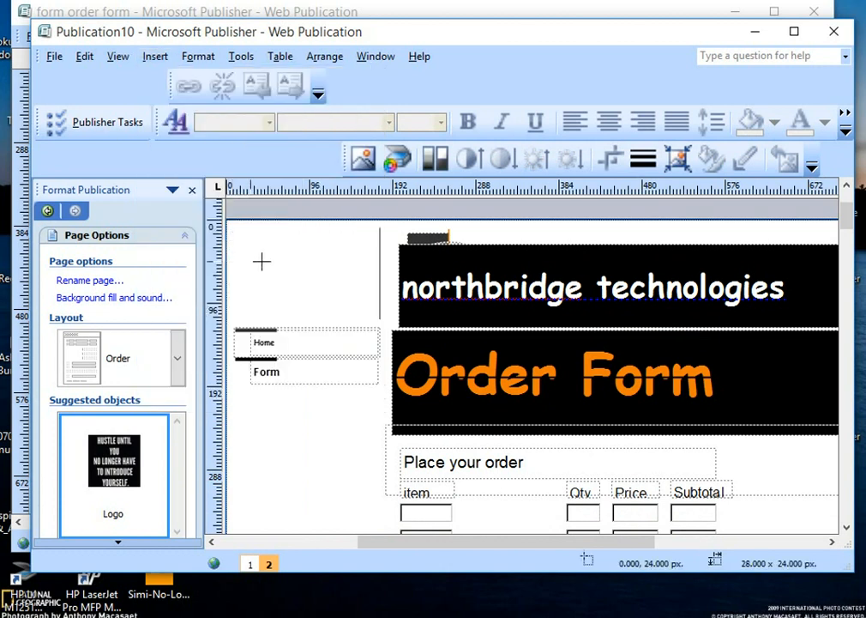
pyautogui.moveTo(227, 237); pyautogui.dragTo(281, 265)
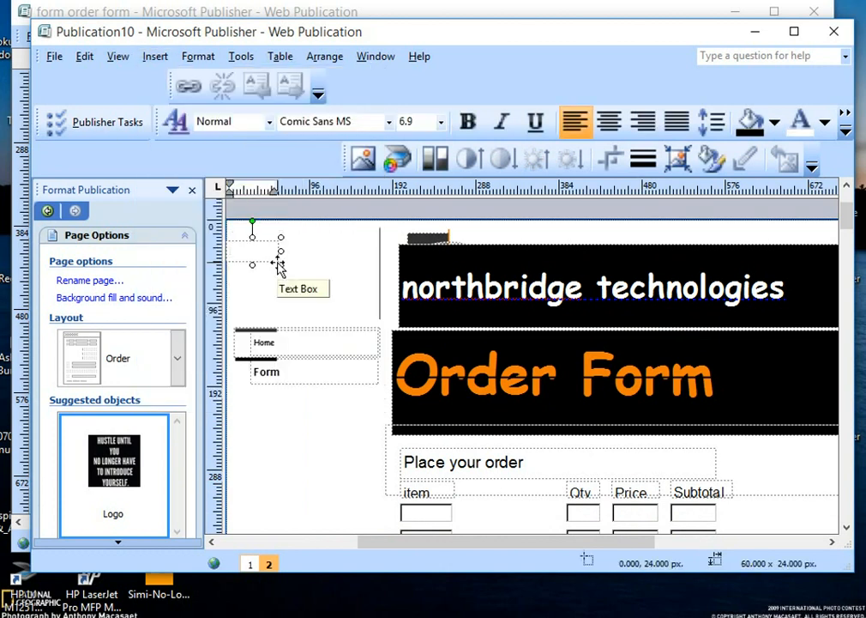
pyautogui.write('ery')
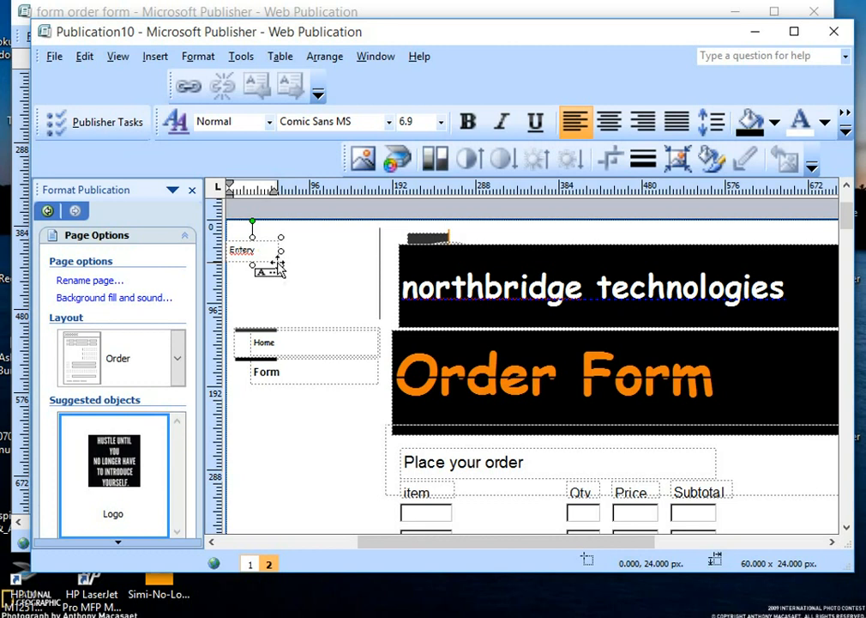
pyautogui.moveTo(281, 250); pyautogui.dragTo(374, 253)
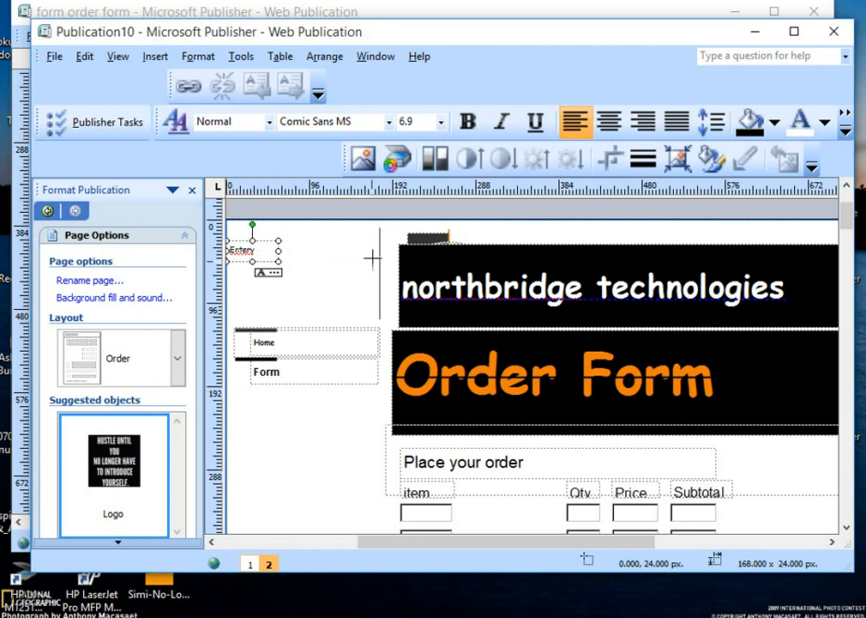
# - Set the "Entery customer code" text to 11 pt
pyautogui.moveTo(313, 251); pyautogui.dragTo(216, 239)
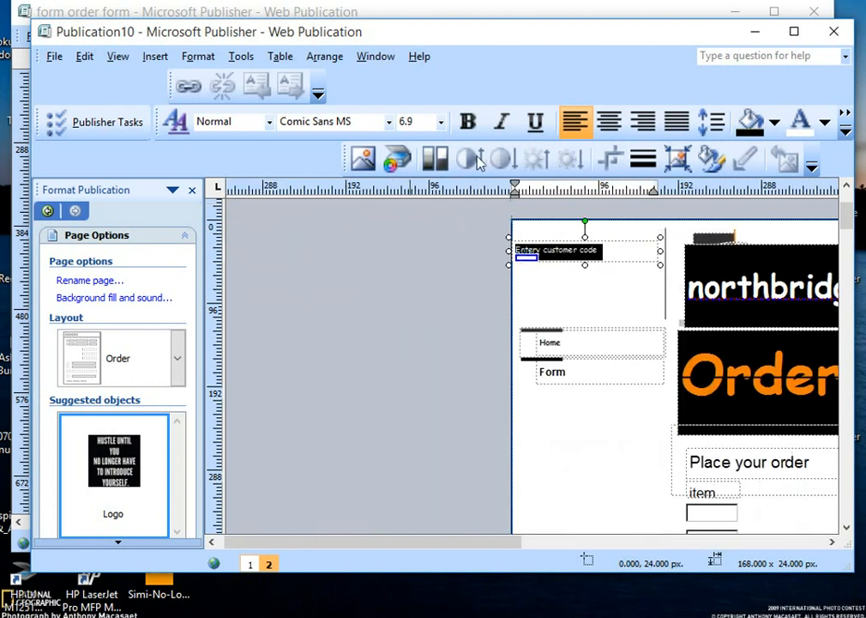
pyautogui.click(440, 123)
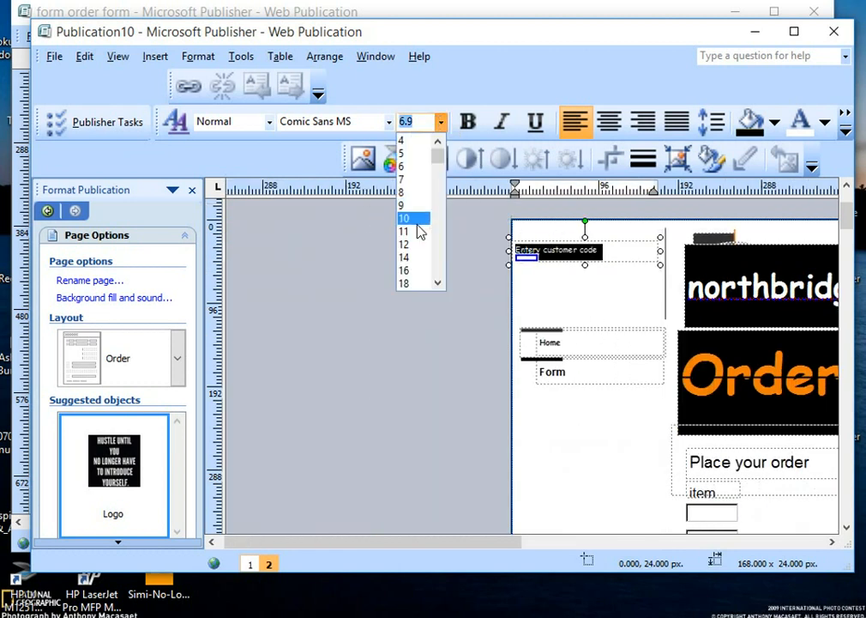
pyautogui.click(418, 231)
pyautogui.click(588, 254)
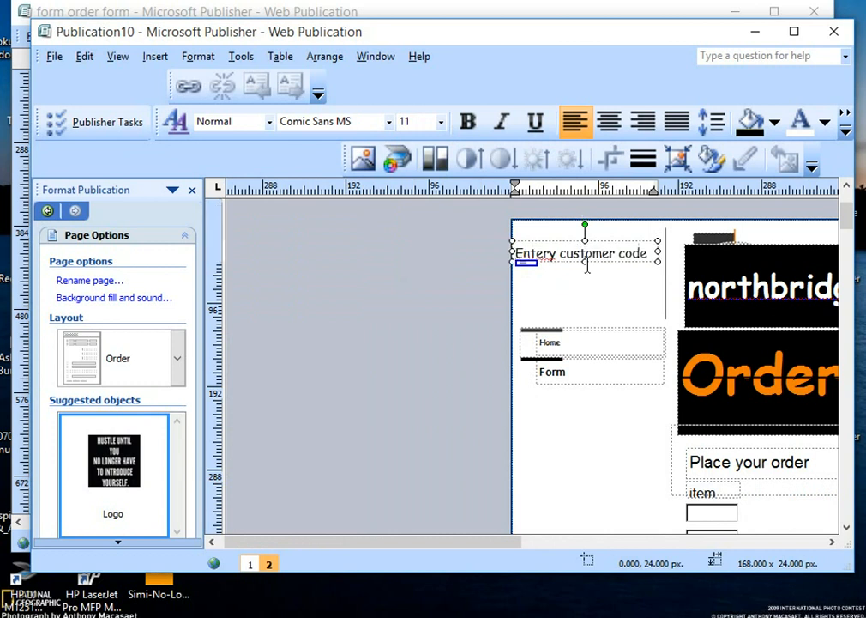
# - Give the "Entery customer code" box a black fill and white text
pyautogui.moveTo(650, 254); pyautogui.dragTo(574, 196)
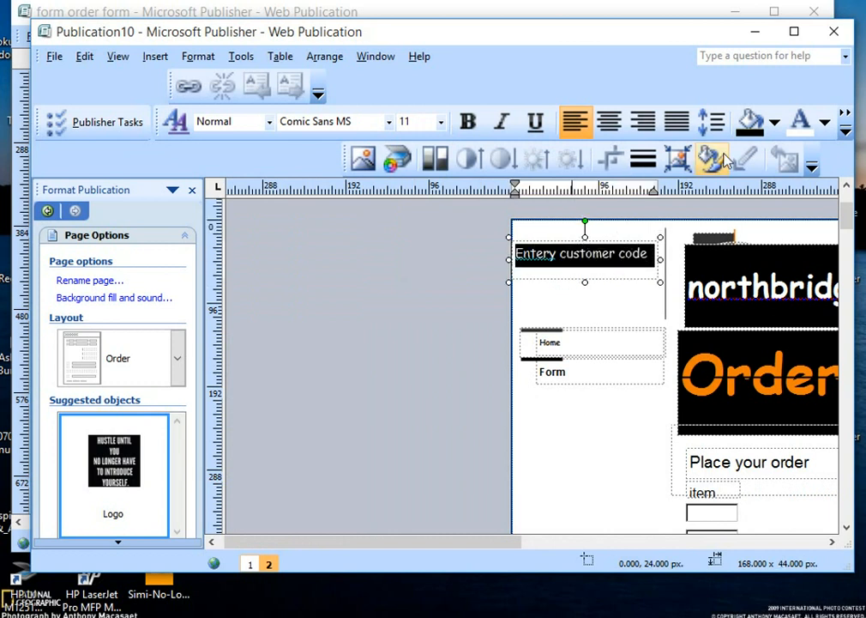
pyautogui.click(801, 127)
pyautogui.click(749, 125)
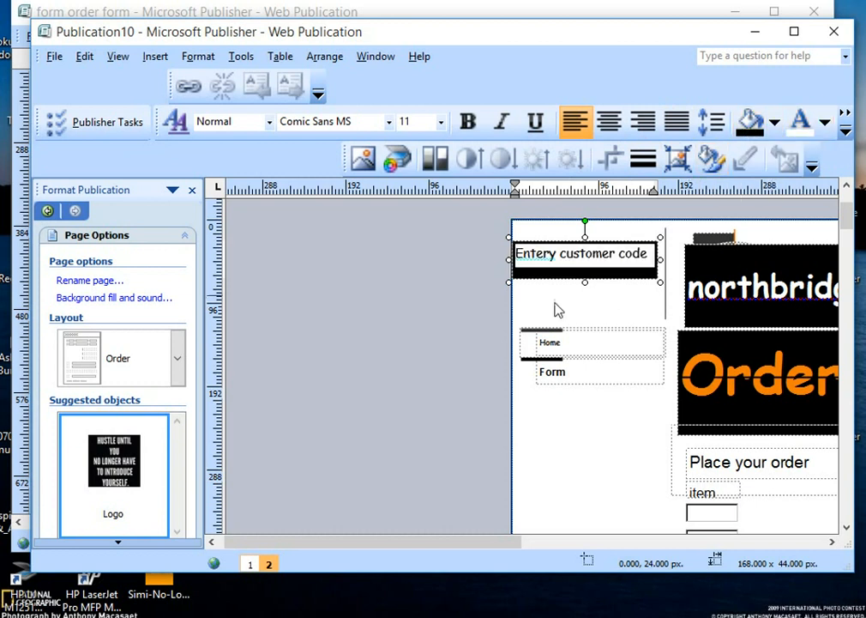
pyautogui.click(563, 306)
# - Insert an empty text box about 168 by 36 px directly below the "Entery customer code" box
pyautogui.scroll(-3, 558, 309)
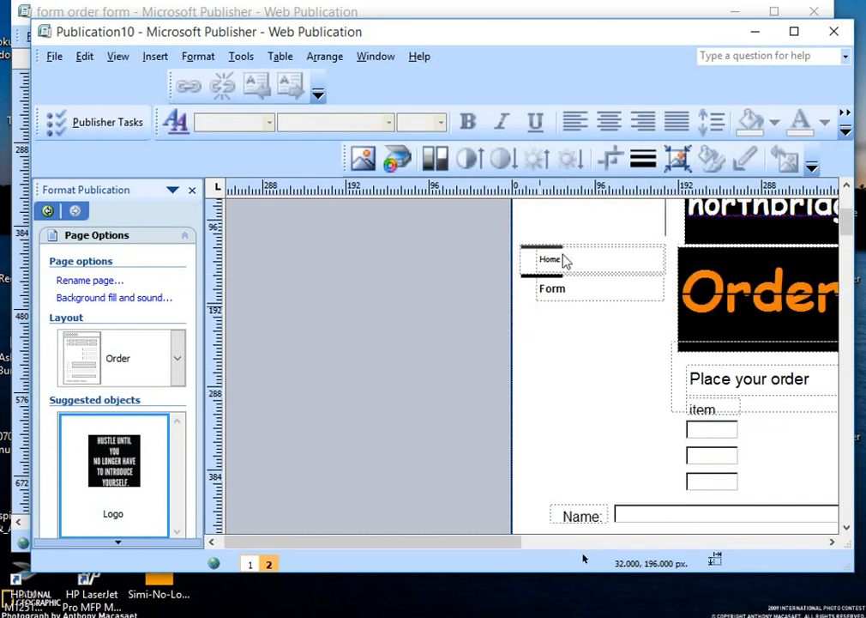
pyautogui.scroll(2, 563, 257)
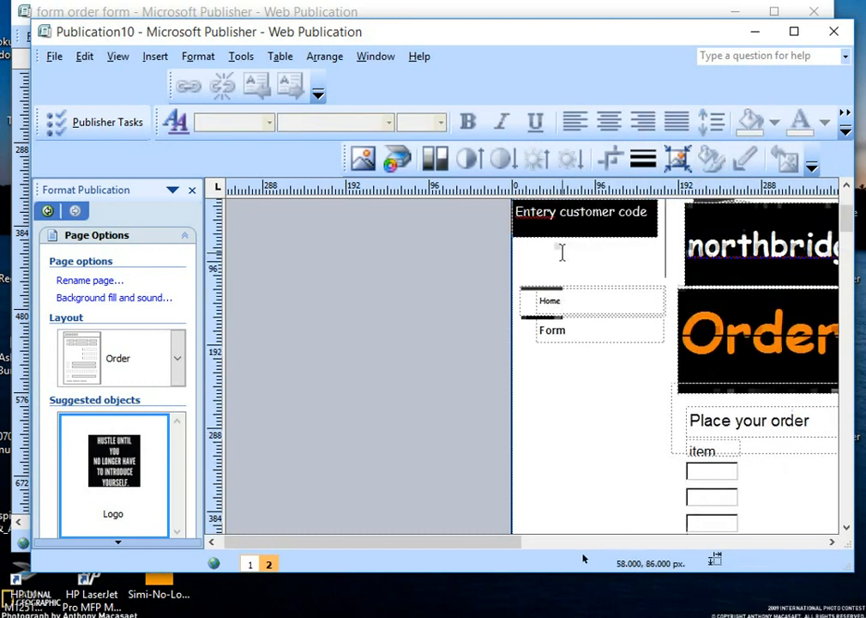
pyautogui.click(145, 60)
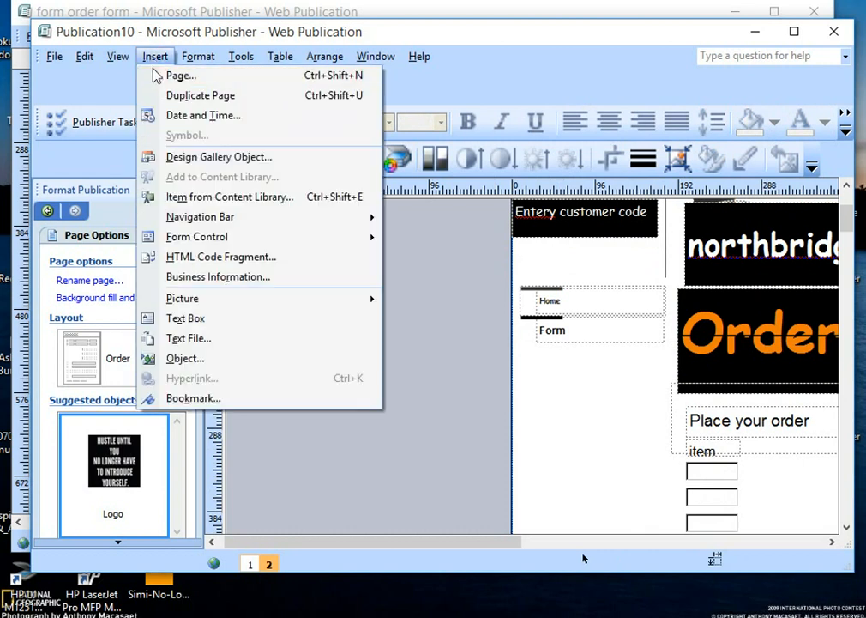
pyautogui.click(197, 322)
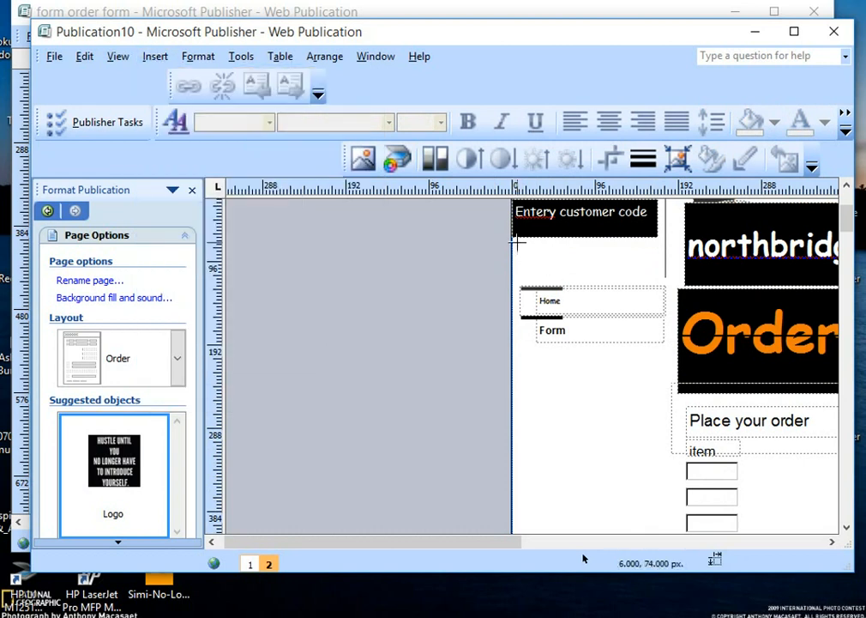
pyautogui.moveTo(512, 238); pyautogui.dragTo(660, 275)
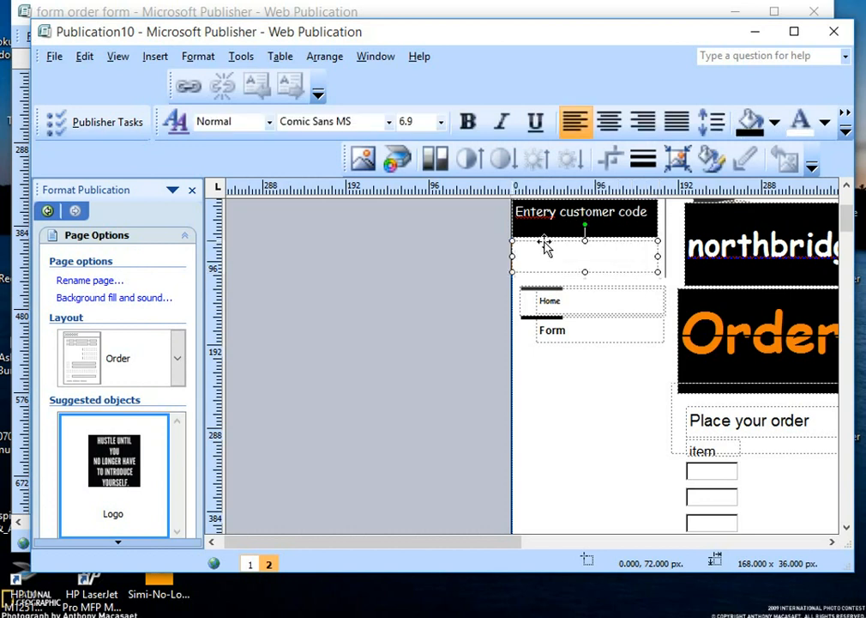
# - Give the empty text box a solid dark red 7 px border and enter the placeholder xxxxxxxx in it
pyautogui.rightClick(547, 248)
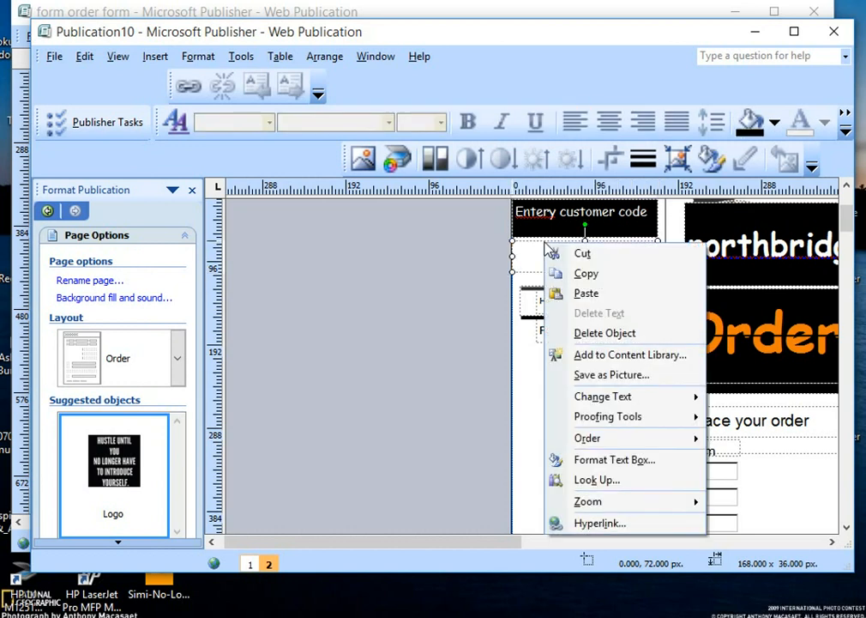
pyautogui.click(614, 460)
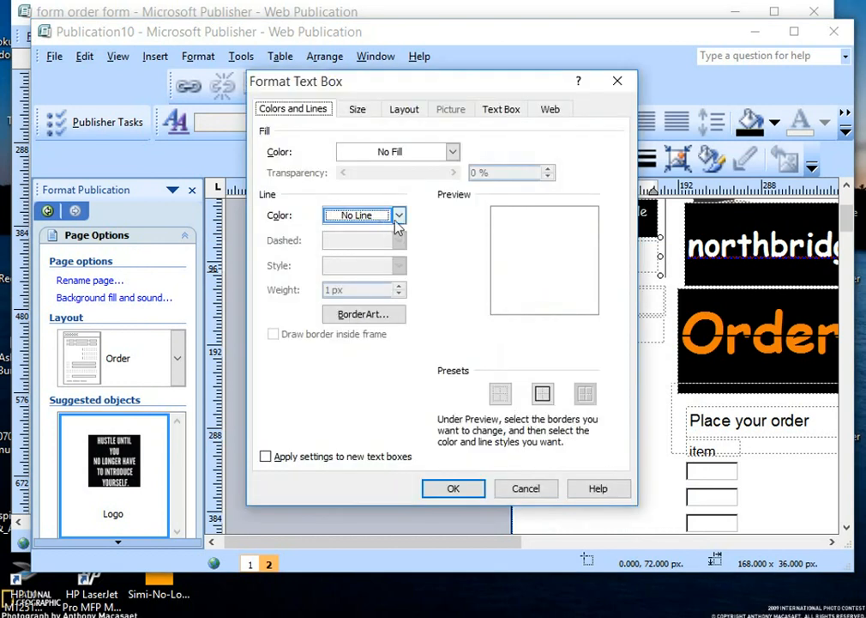
pyautogui.click(398, 217)
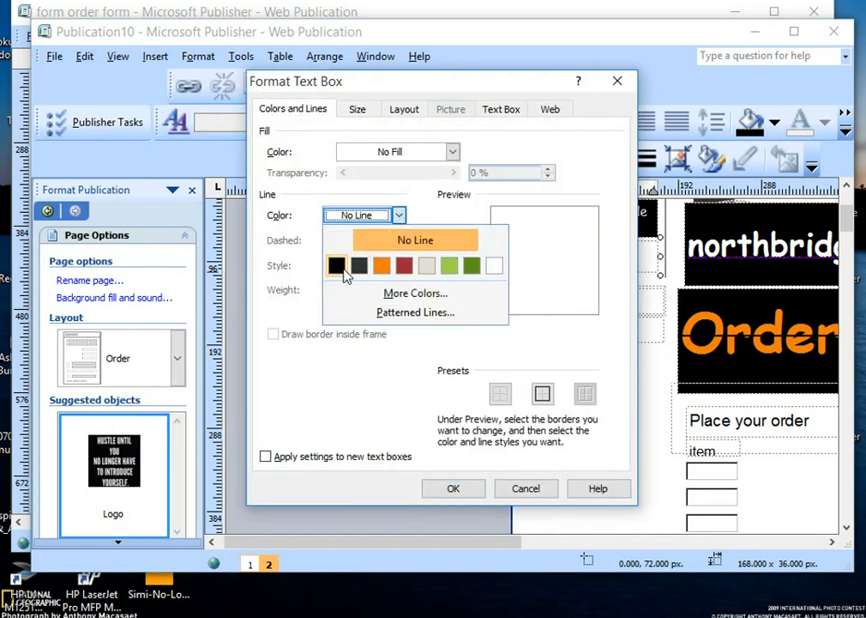
pyautogui.click(403, 266)
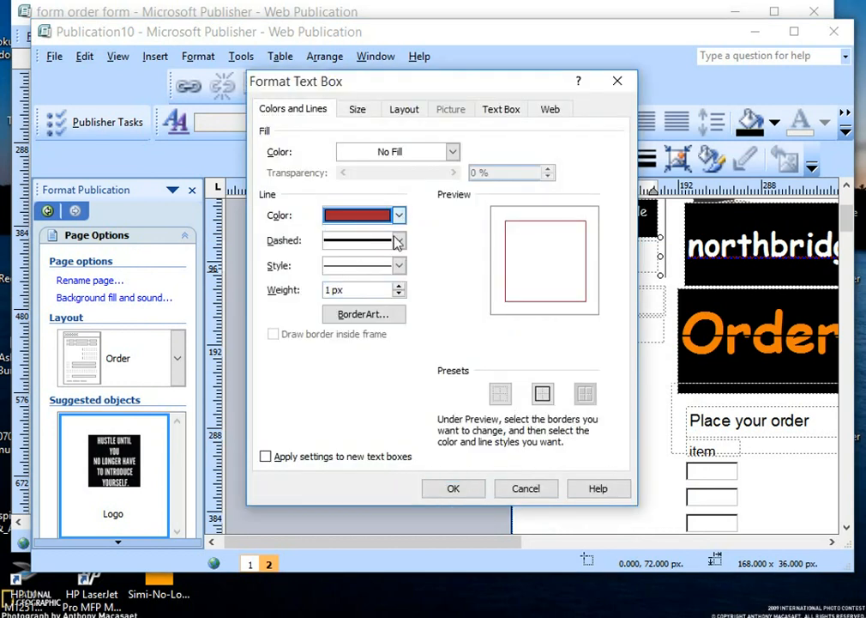
pyautogui.click(397, 241)
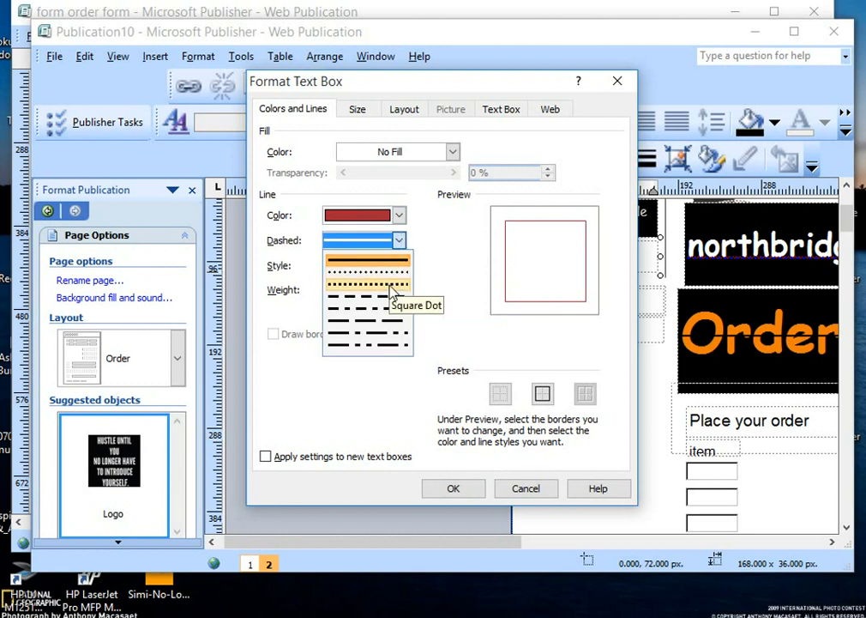
pyautogui.click(396, 262)
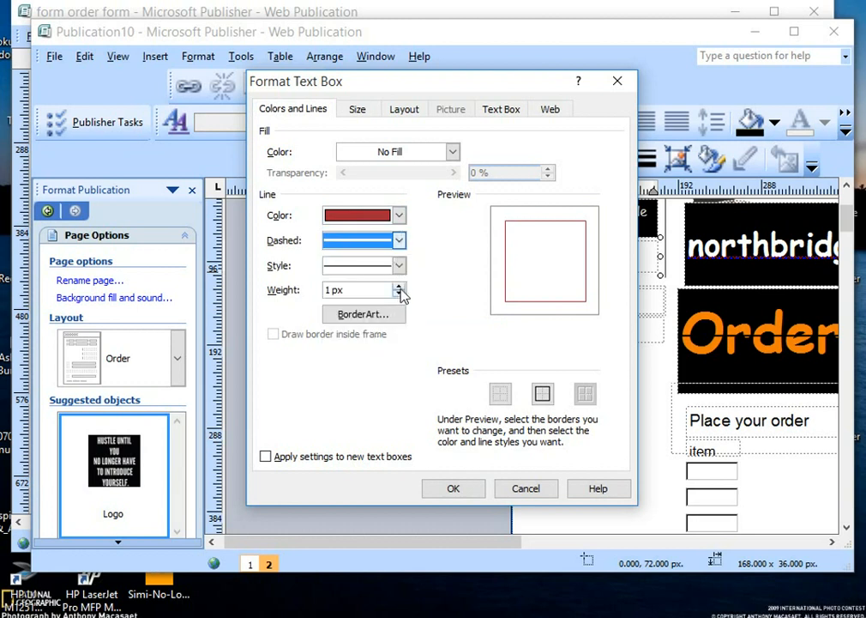
pyautogui.click(399, 287)
pyautogui.click(399, 286)
pyautogui.click(399, 286)
pyautogui.click(399, 286)
pyautogui.click(399, 287)
pyautogui.click(399, 287)
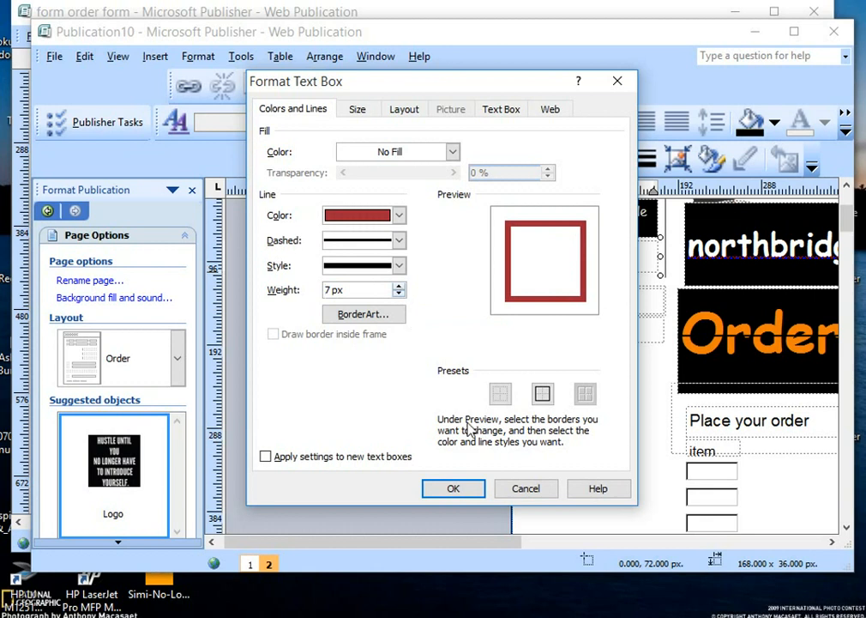
pyautogui.click(466, 488)
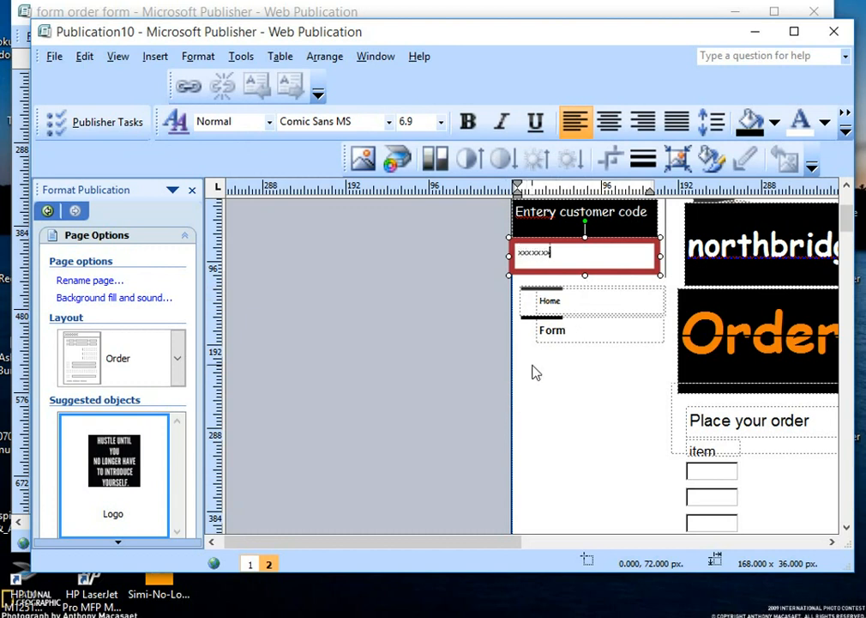
# - Set the xxxxxxxx placeholder in the red-bordered box to 14 pt and center it
pyautogui.moveTo(580, 266); pyautogui.dragTo(496, 215)
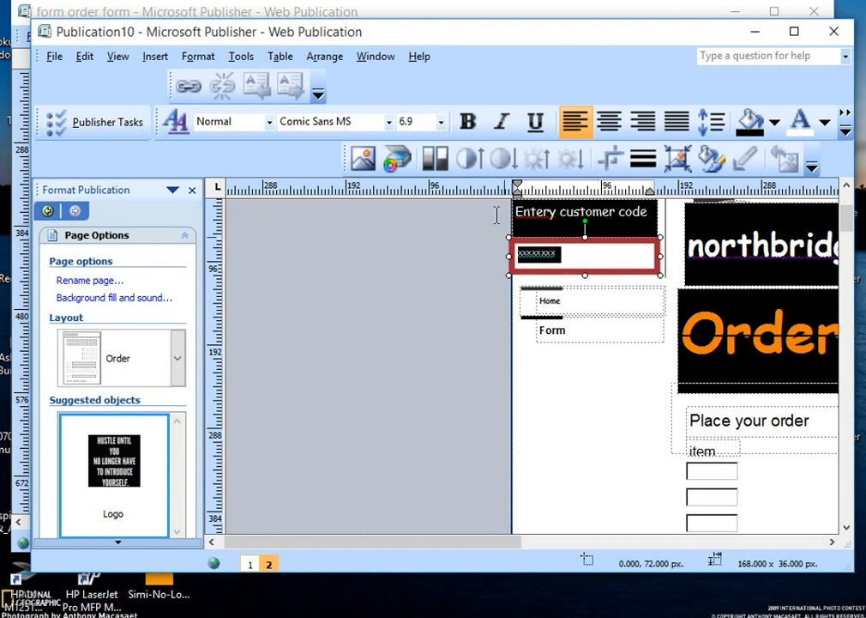
pyautogui.click(441, 122)
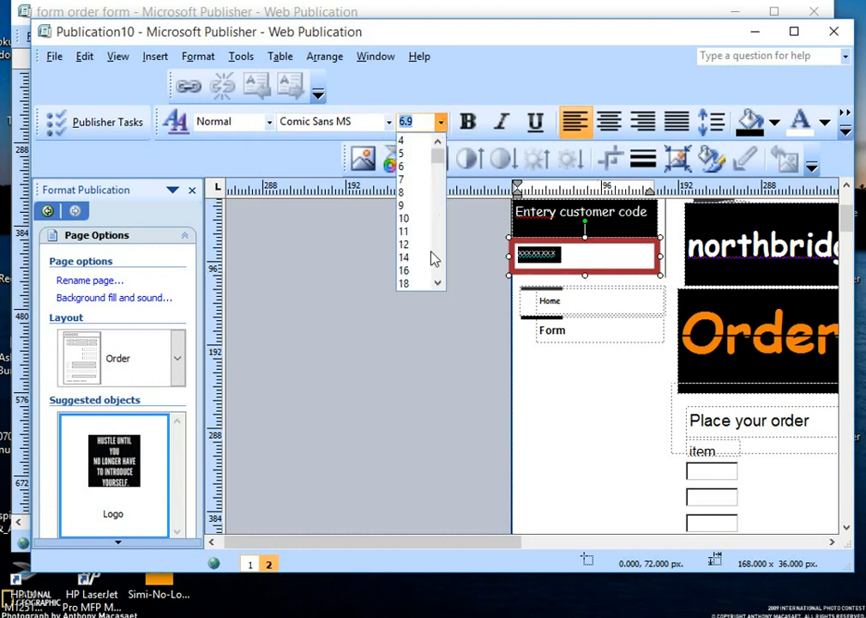
pyautogui.click(407, 260)
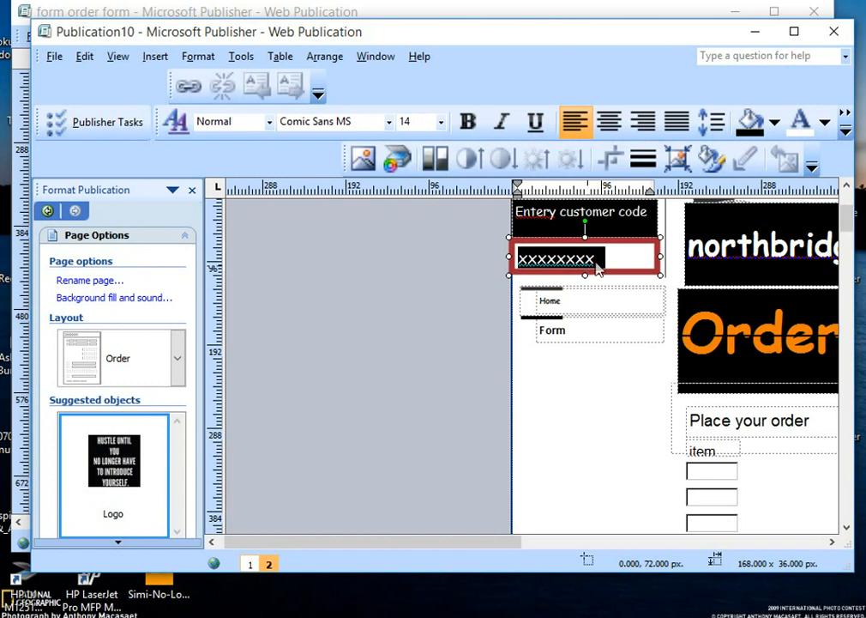
pyautogui.click(611, 127)
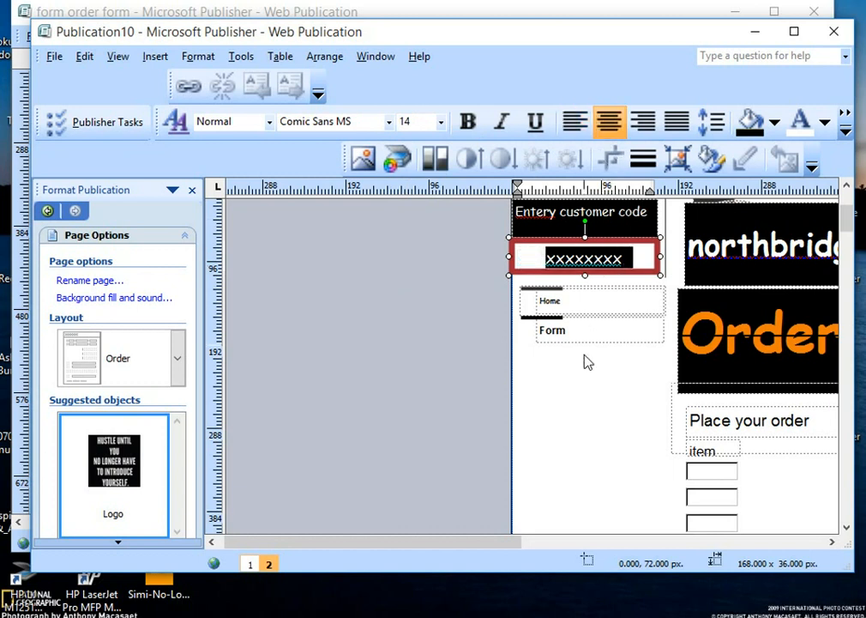
pyautogui.click(592, 476)
# - Review the order form page from the customer code boxes and banner to the payment method section and bottom links
pyautogui.scroll(-2, 524, 248)
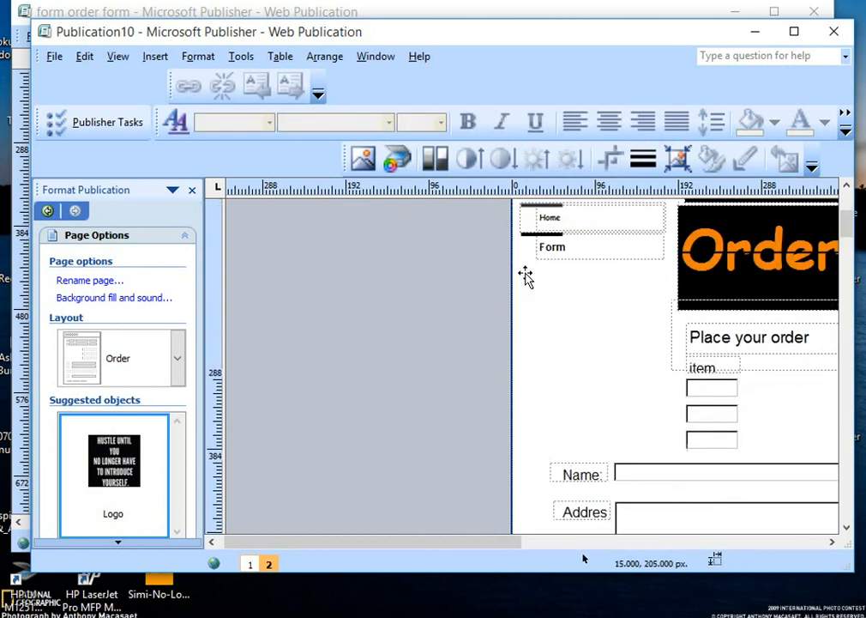
pyautogui.scroll(3, 524, 276)
pyautogui.moveTo(449, 548); pyautogui.dragTo(595, 549)
pyautogui.scroll(-5, 534, 444)
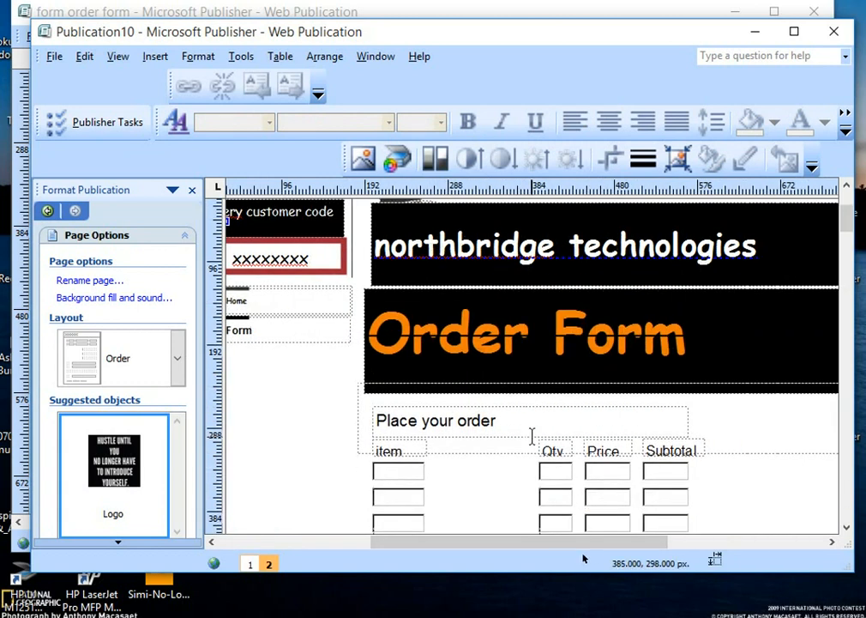
pyautogui.scroll(-7, 534, 443)
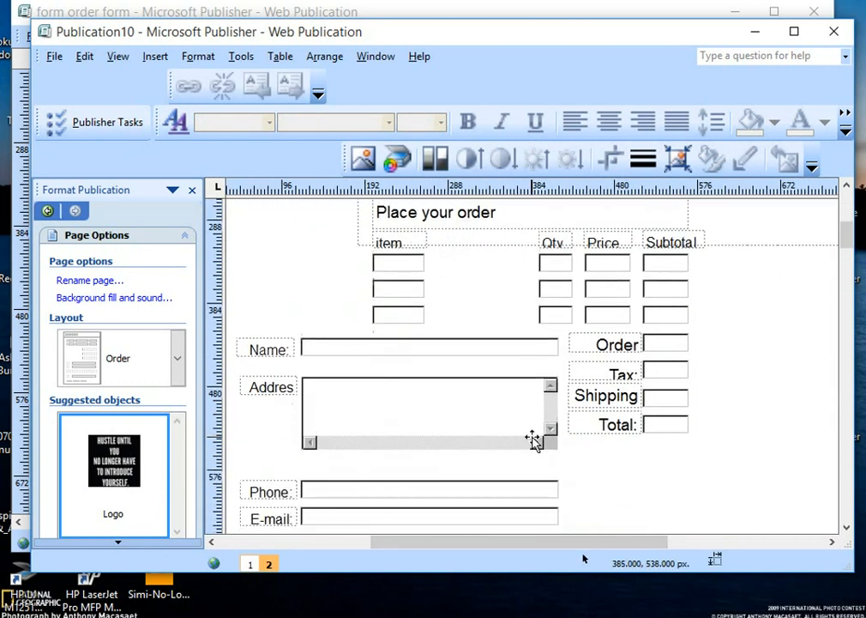
pyautogui.scroll(-3, 533, 440)
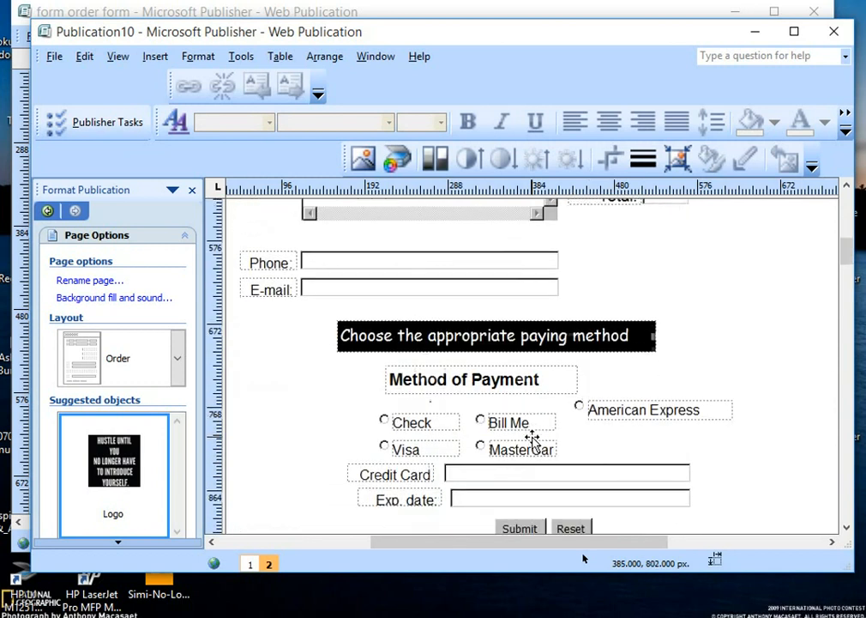
pyautogui.scroll(-1, 533, 439)
pyautogui.scroll(4, 533, 439)
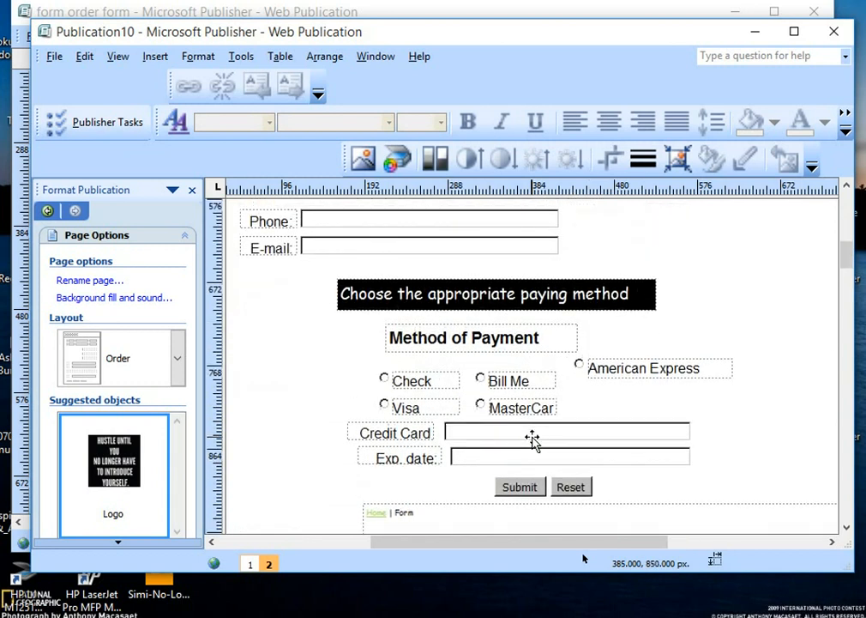
pyautogui.scroll(-3, 533, 439)
pyautogui.scroll(-1, 533, 439)
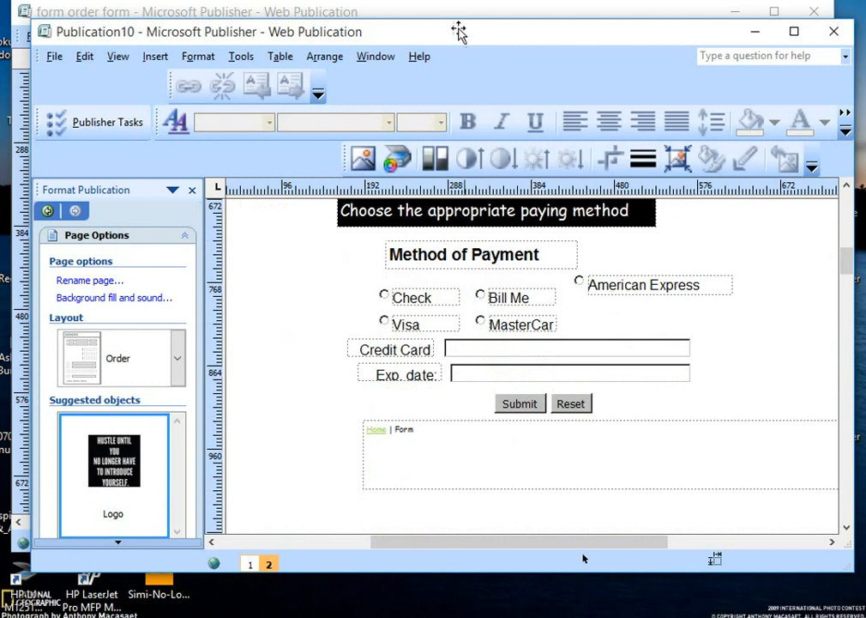
pyautogui.moveTo(459, 30); pyautogui.dragTo(461, 2)
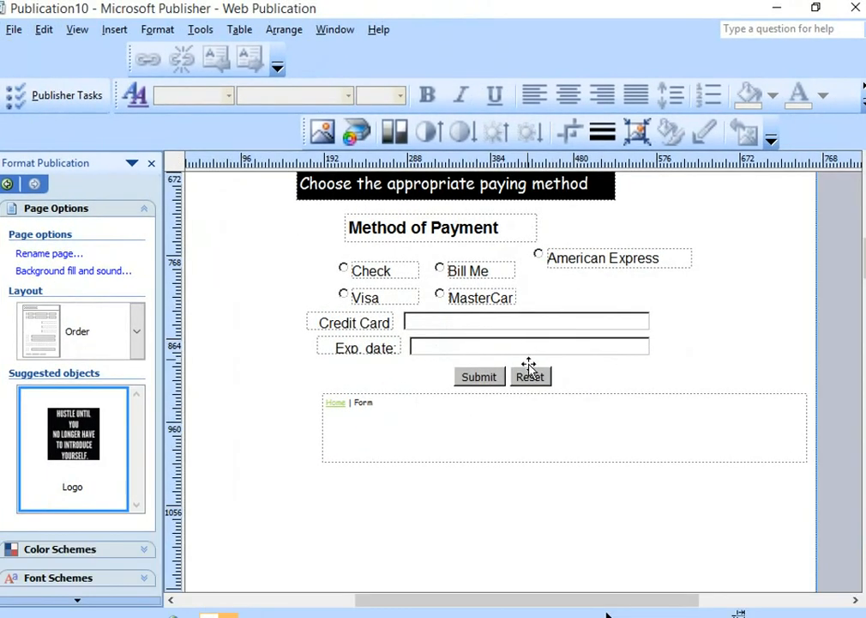
pyautogui.click(819, 10)
pyautogui.click(819, 10)
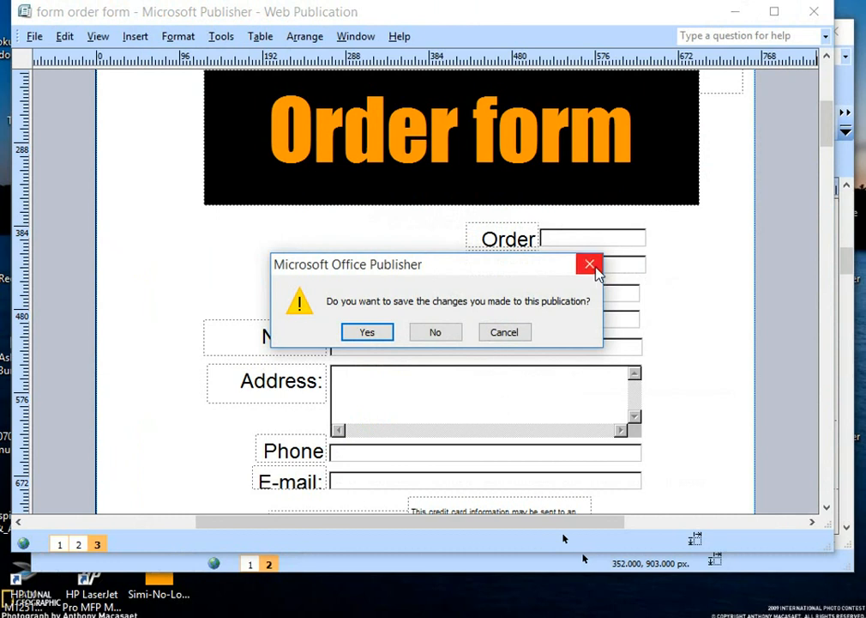
# - Dismiss the save prompt without closing the publication, and cut the credit card security notice and its text box beside Method of Payment
pyautogui.click(596, 264)
pyautogui.scroll(-4, 521, 410)
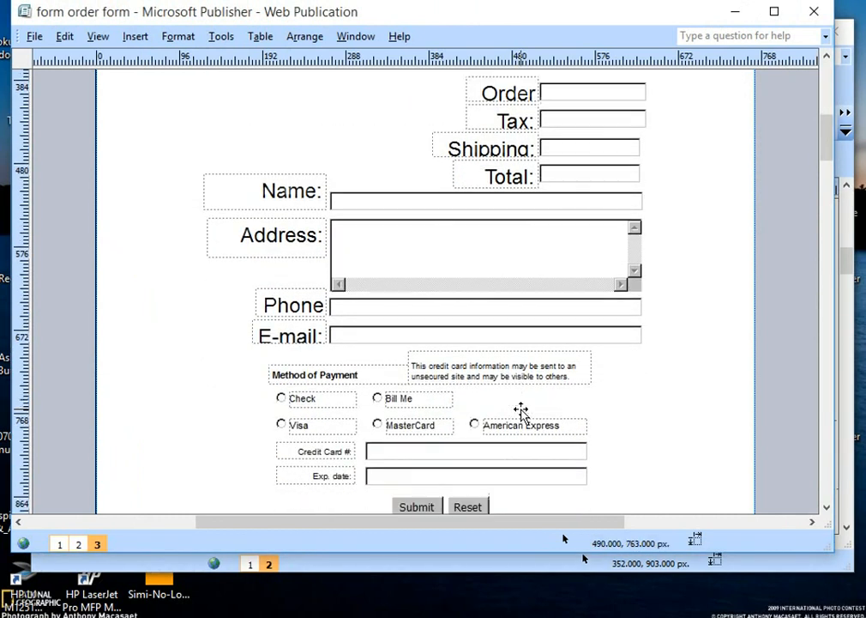
pyautogui.click(547, 365)
pyautogui.scroll(-2, 552, 368)
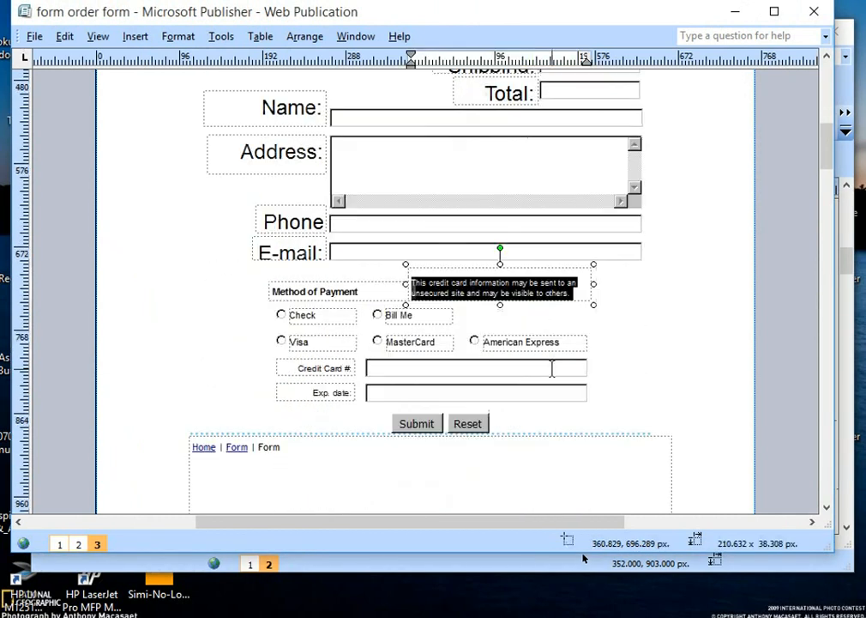
pyautogui.rightClick(523, 283)
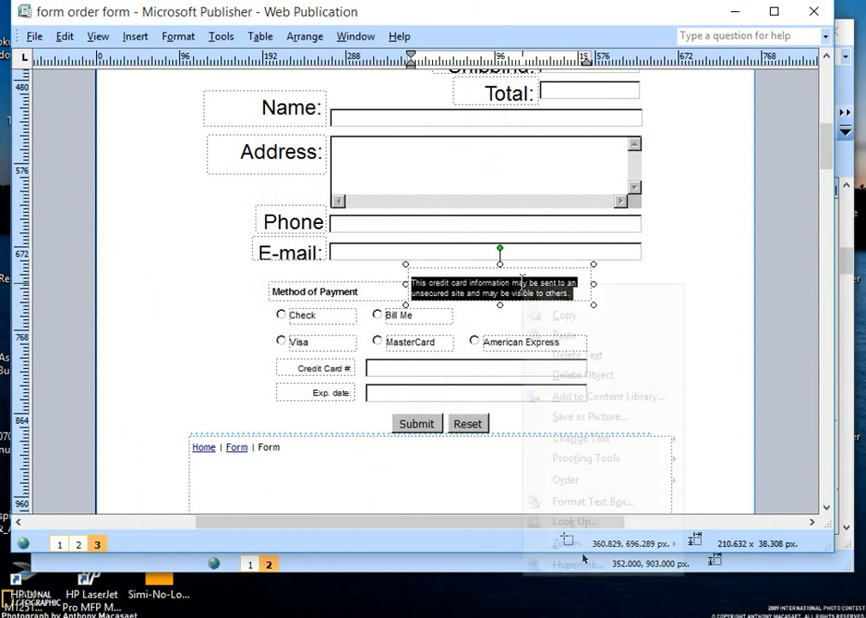
pyautogui.click(543, 288)
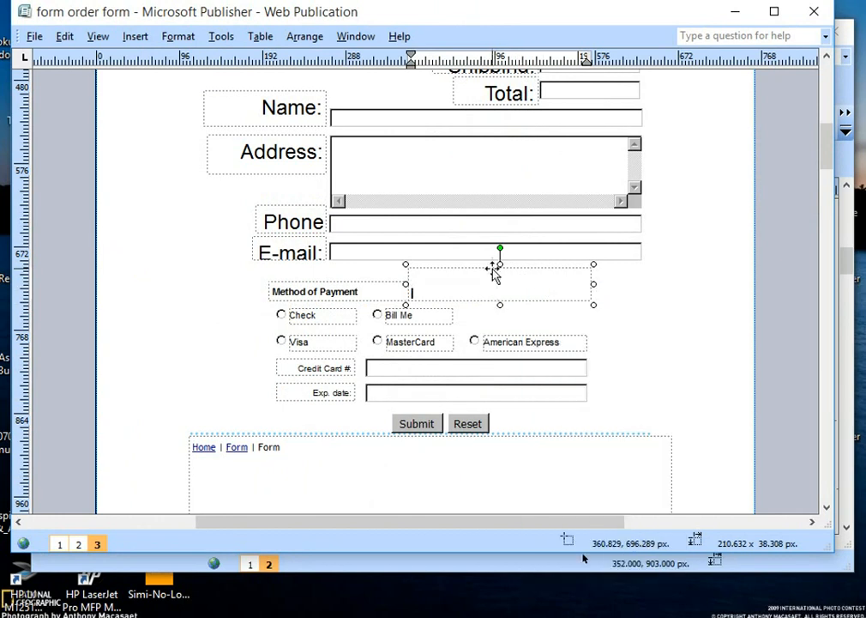
pyautogui.moveTo(495, 271); pyautogui.dragTo(573, 268)
pyautogui.rightClick(616, 270)
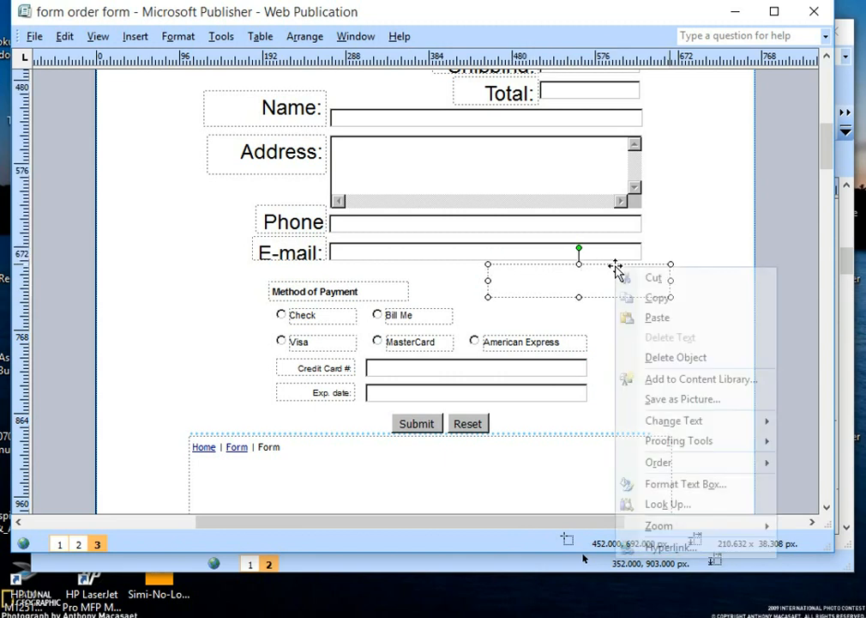
pyautogui.click(644, 276)
pyautogui.scroll(-2, 511, 369)
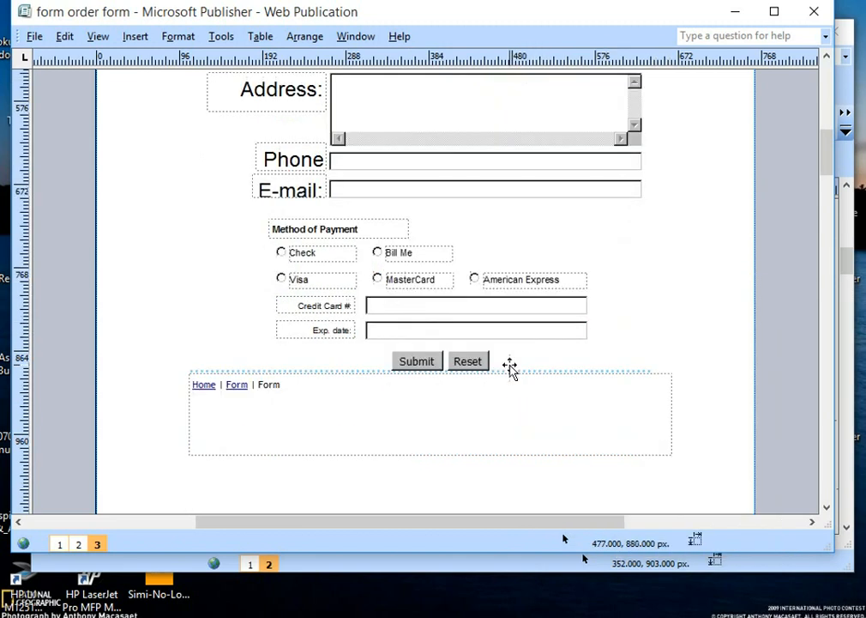
pyautogui.scroll(1, 532, 318)
pyautogui.scroll(3, 532, 317)
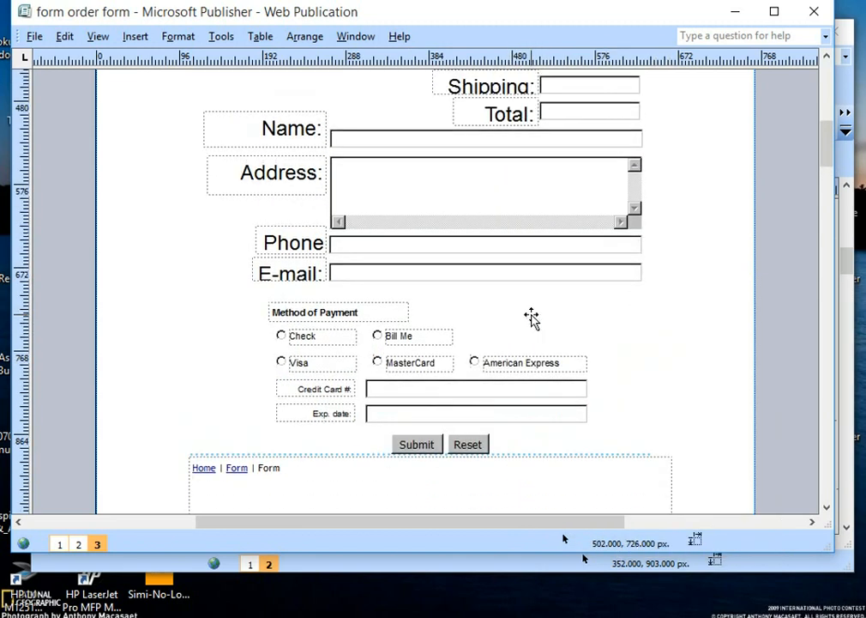
pyautogui.scroll(-1, 532, 318)
pyautogui.scroll(2, 532, 317)
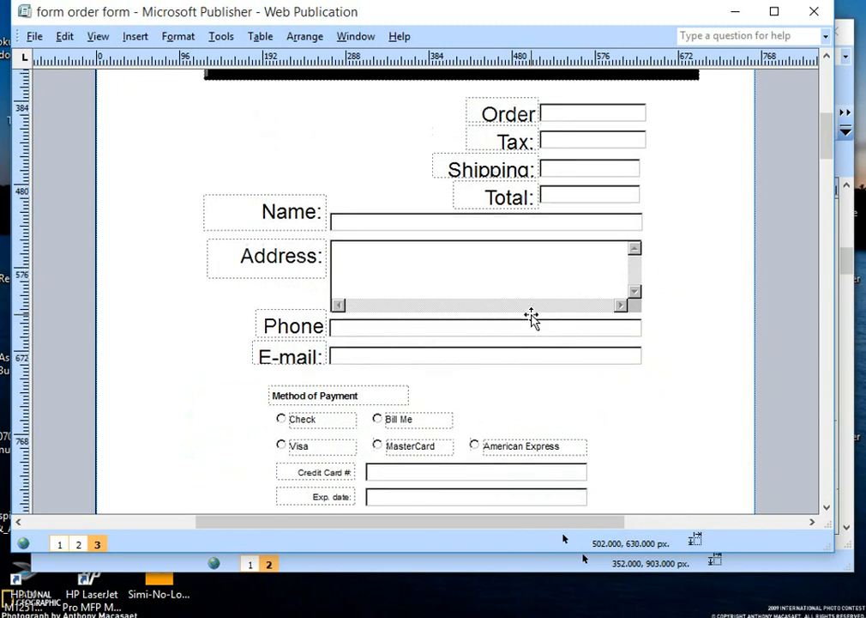
pyautogui.scroll(3, 532, 317)
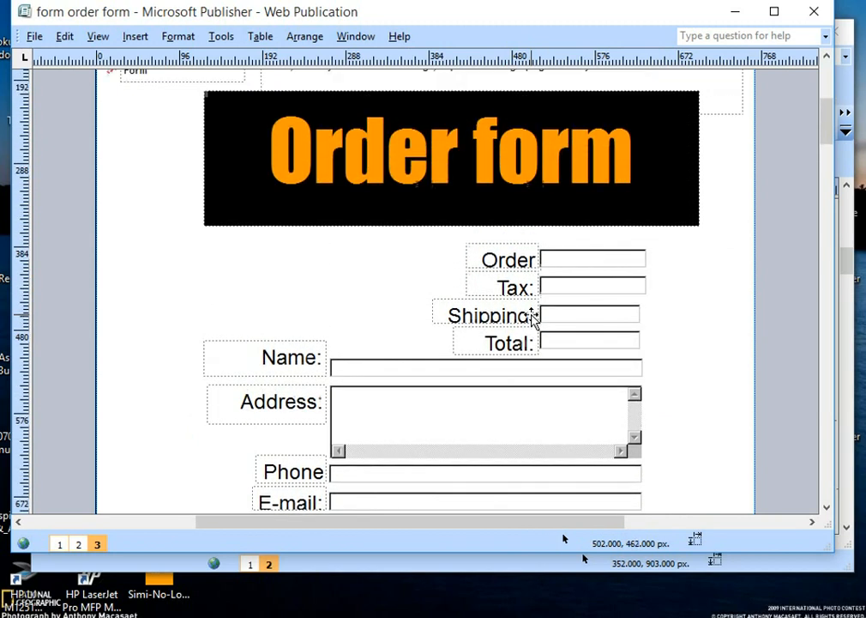